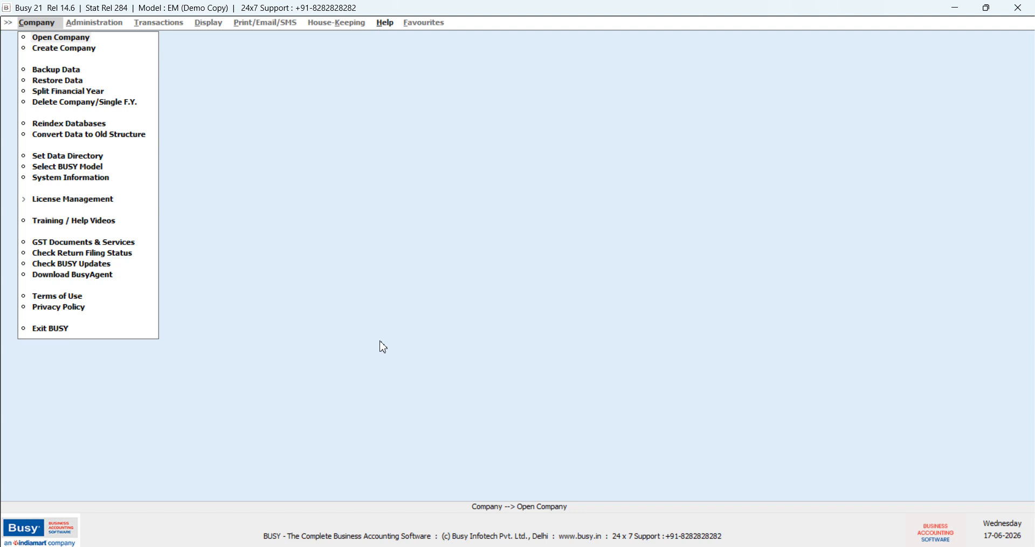
Step: Open the company Ganga Enterprises from the list of companies
left_click(73, 40)
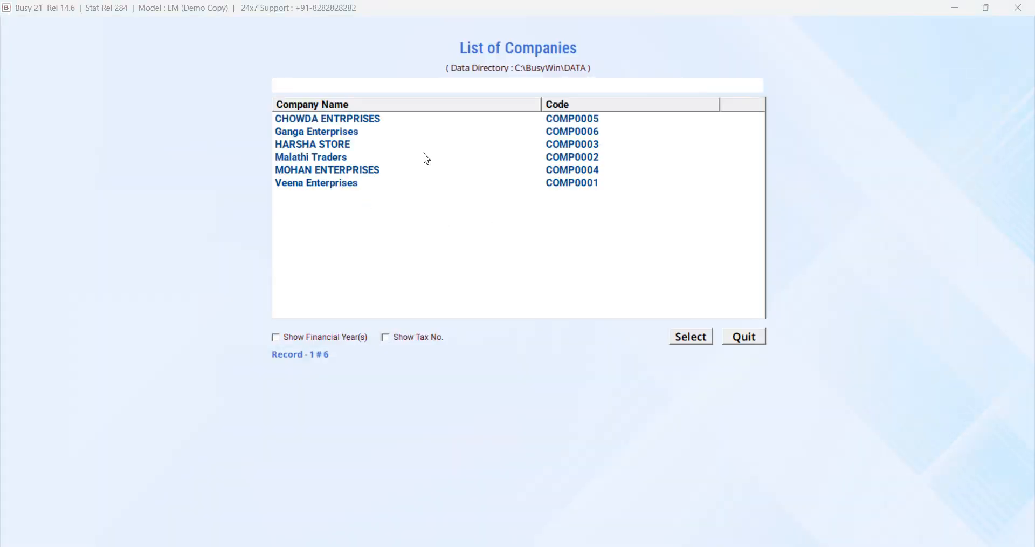
key("Down")
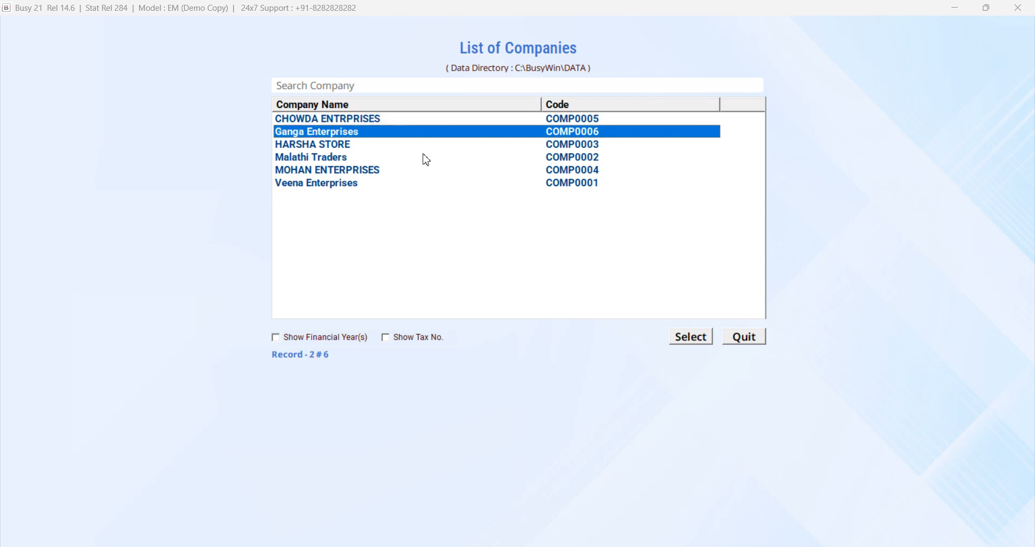
key("Return")
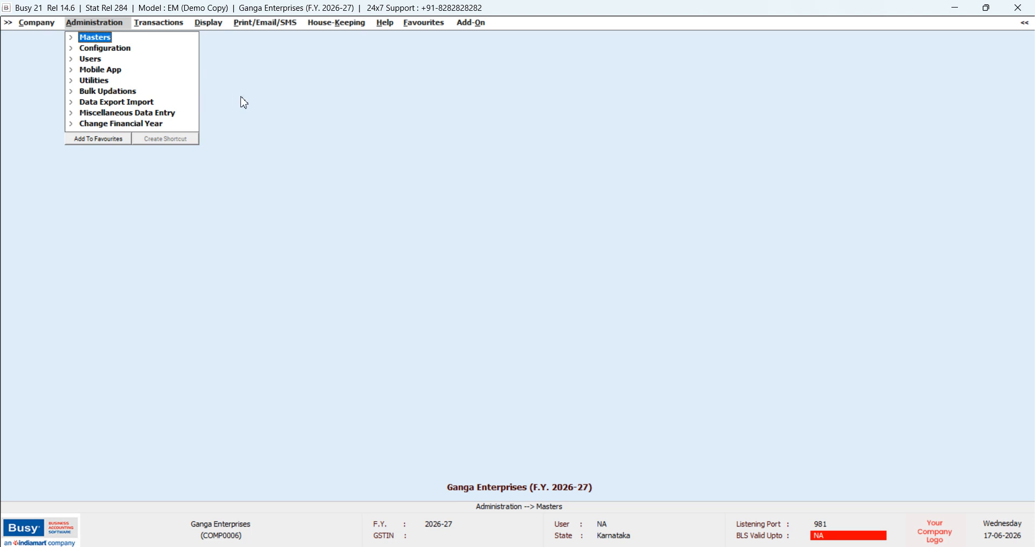
key("Right")
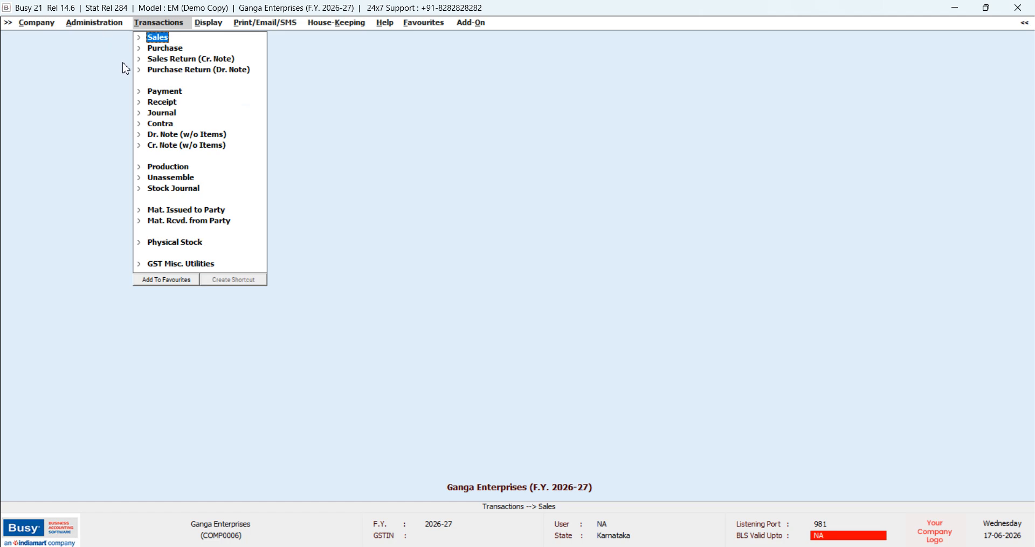
key("Left")
key("Left")
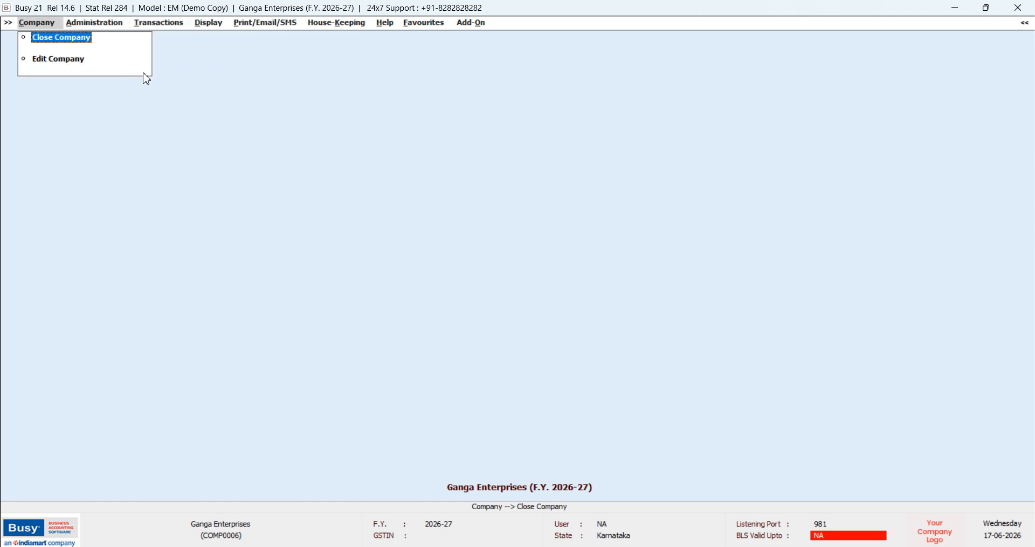
Step: Show the shortcut-key sidebar and open a blank entry form for adding an item group master
left_click(1026, 25)
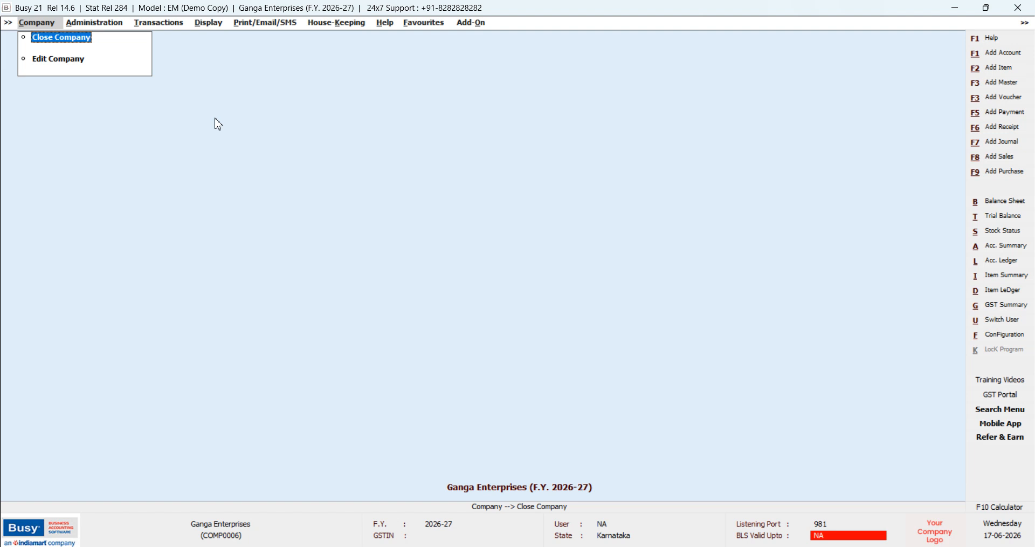
key("Right")
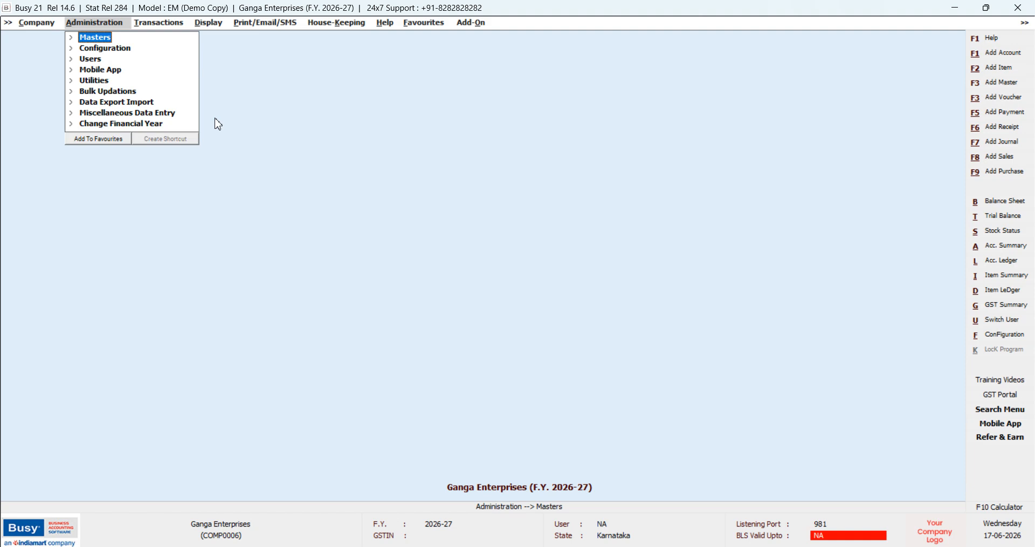
key("Return")
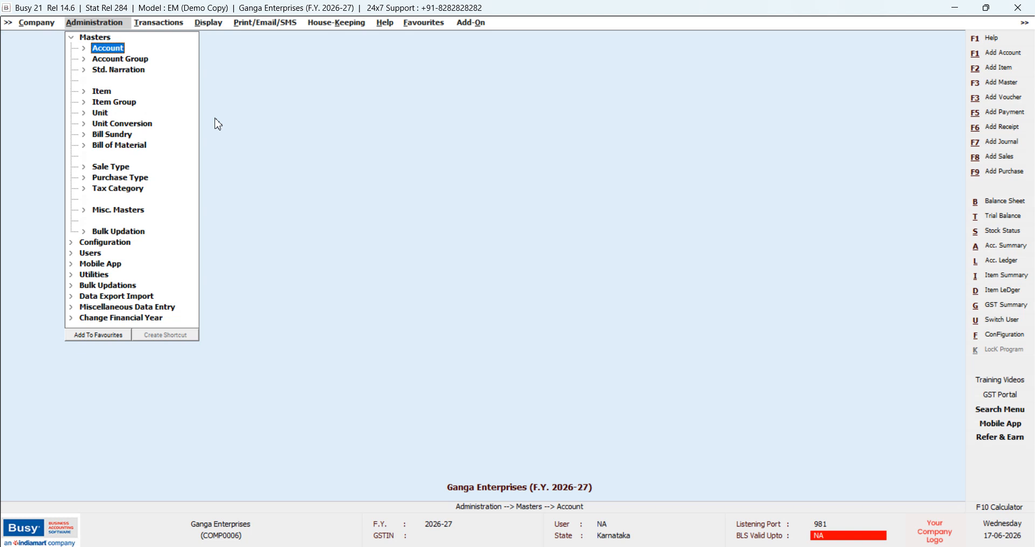
key("Down")
key("Down")
key("Down")
key("Down")
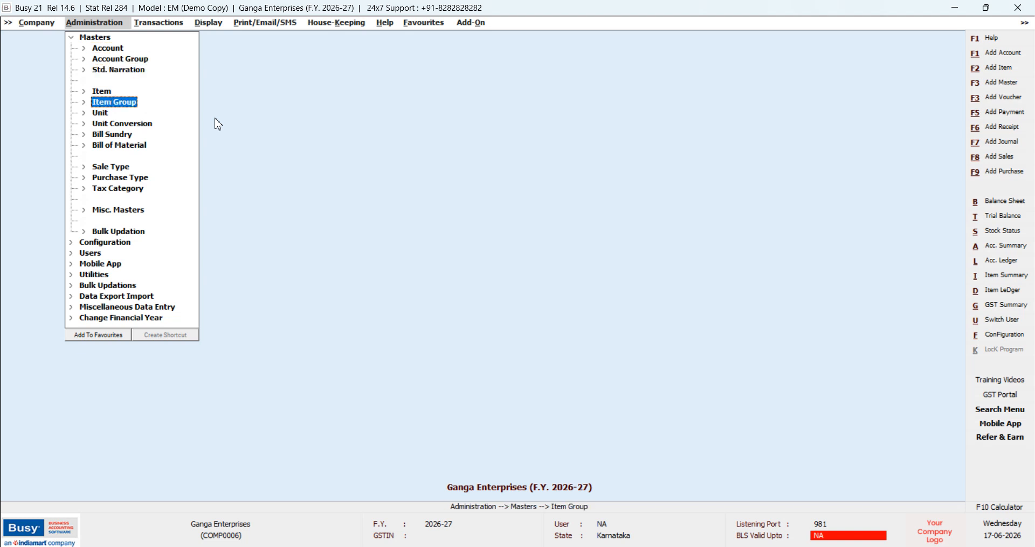
key("Return")
key("Return")
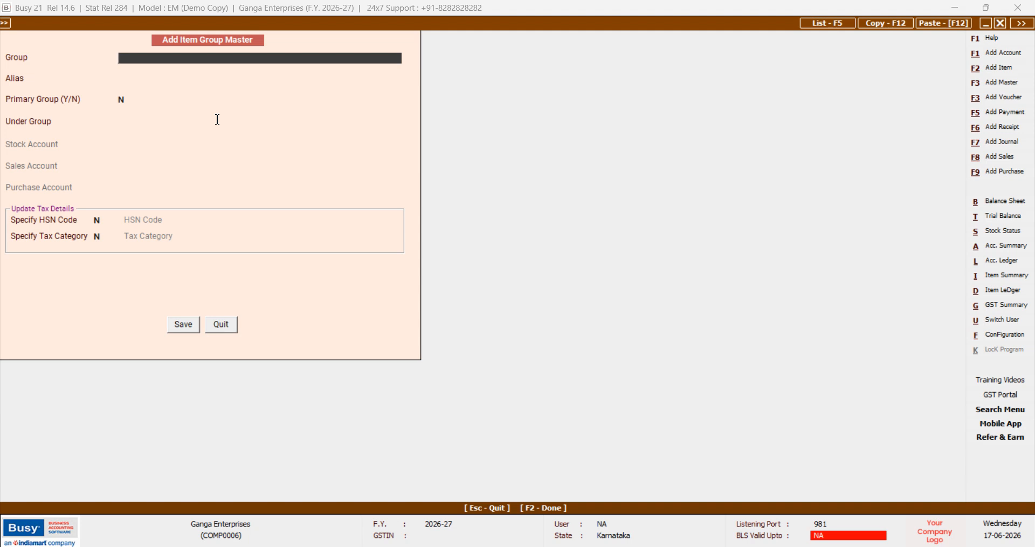
type("grount")
key("BackSpace")
key("BackSpace")
key("BackSpace")
key("BackSpace")
key("BackSpace")
key("BackSpace")
key("BackSpace")
key("Escape")
key("Return")
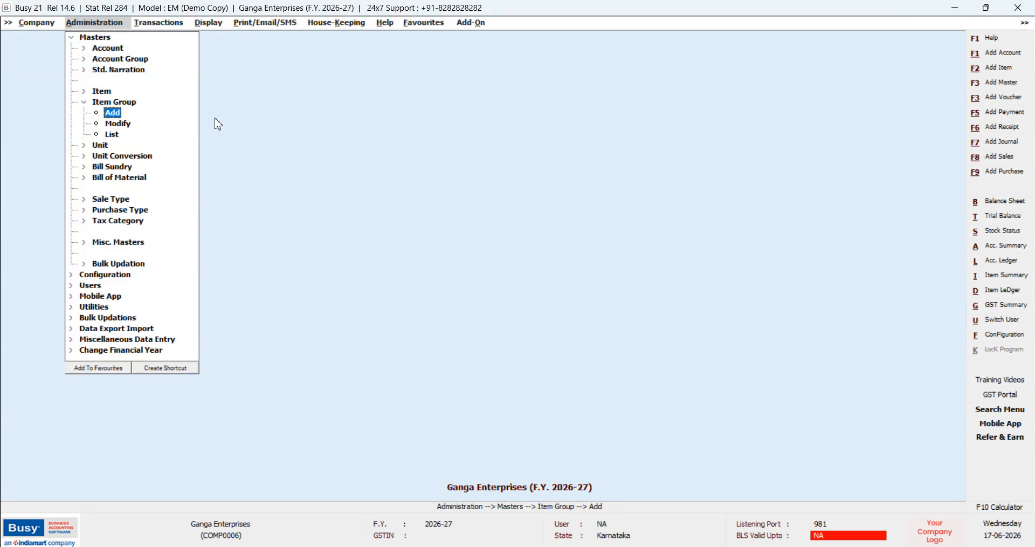
Step: Add and save an item group named GROUND NUT as a primary group, and close the item group form
key("Return")
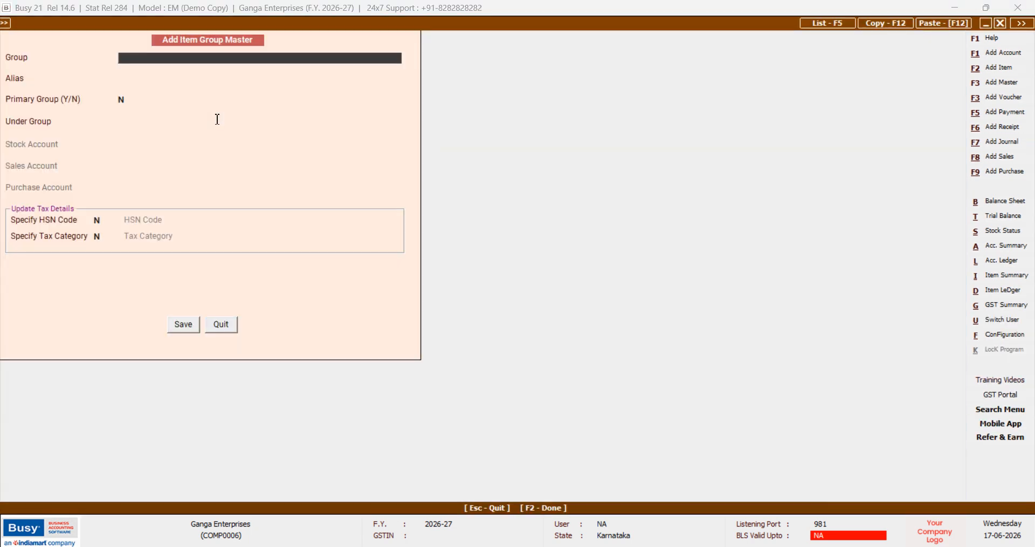
type("GROUND NUT")
key("Return")
key("Return")
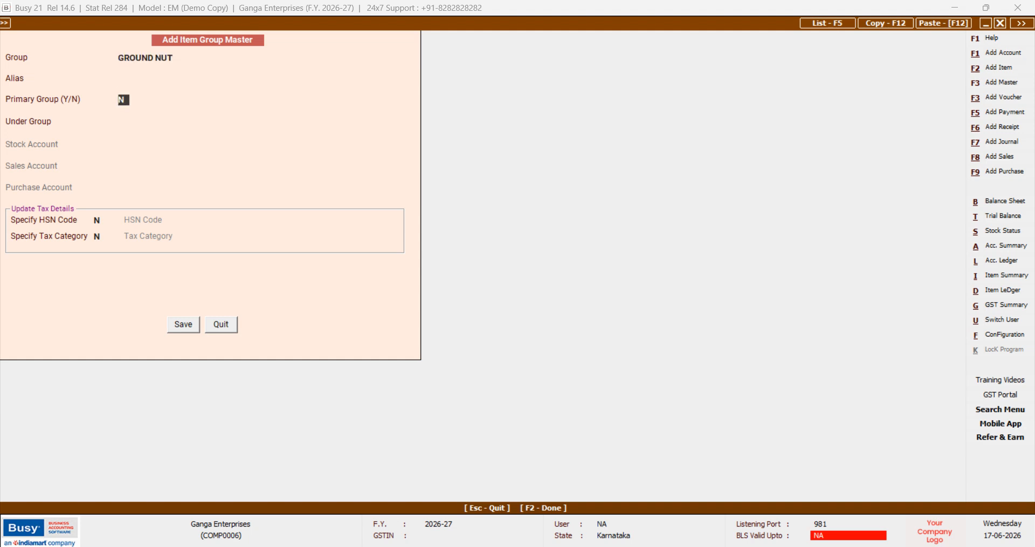
type("Y")
key("Return")
key("Return")
key("Return")
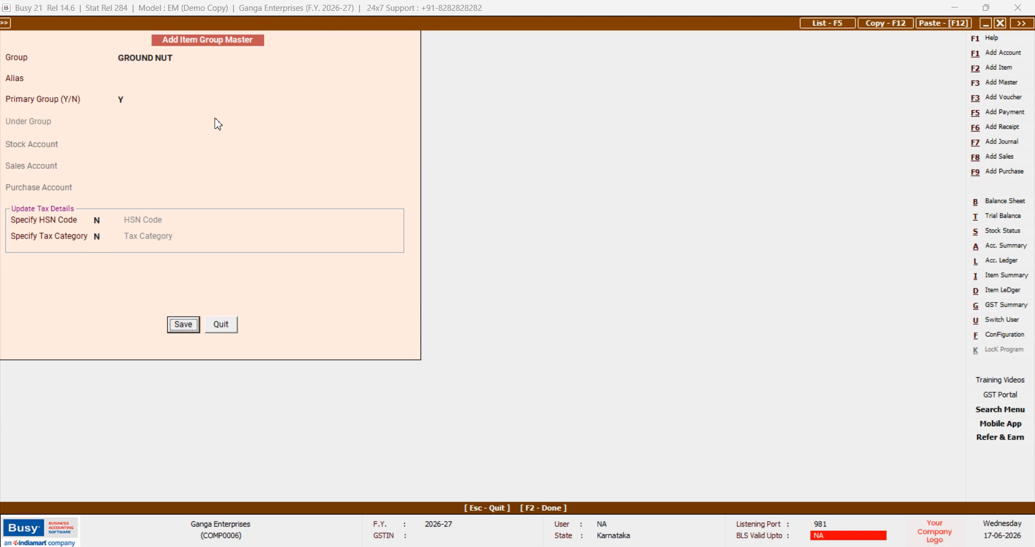
key("Return")
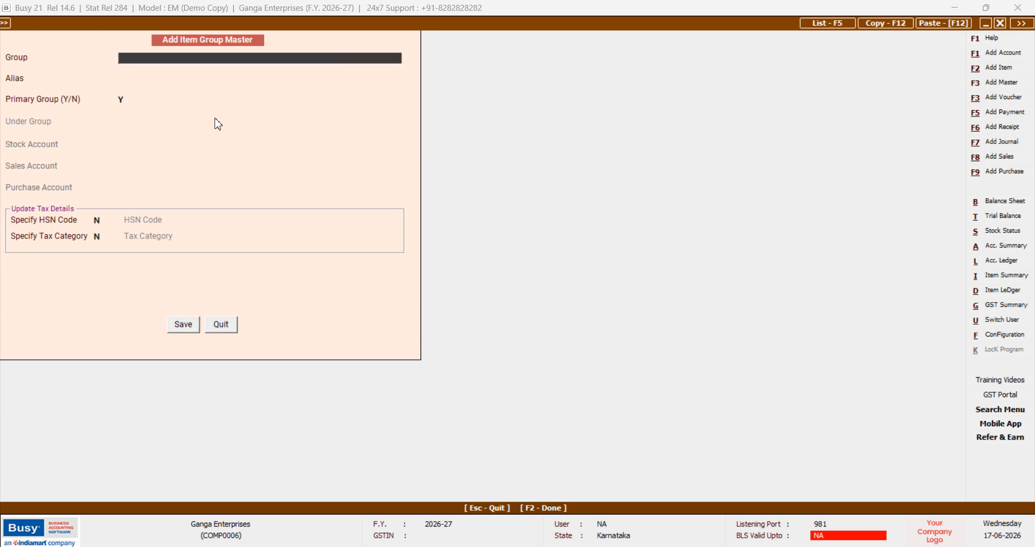
key("Escape")
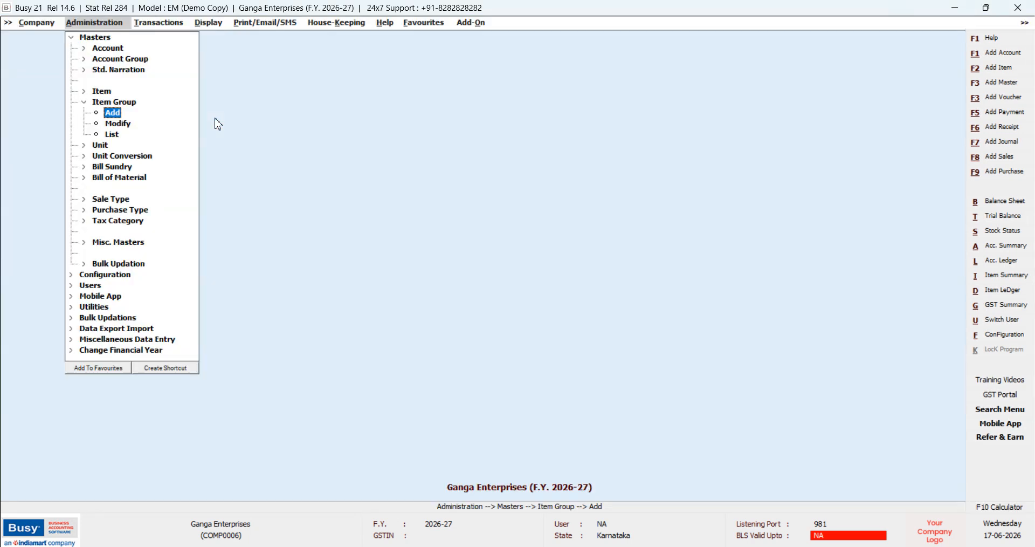
Step: Open the existing Kgs. unit master for modification
key("Down")
key("Down")
key("Down")
key("Return")
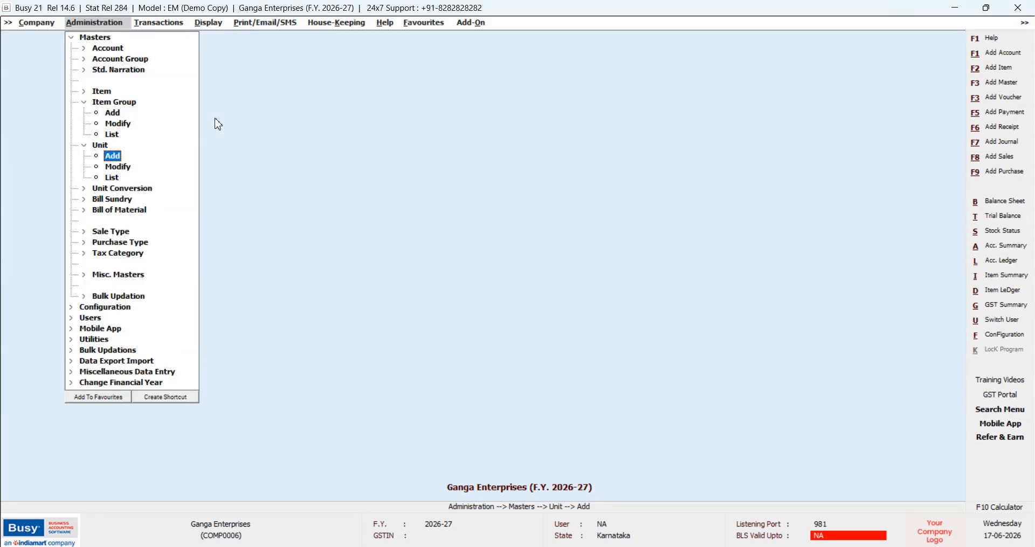
key("Down")
key("Return")
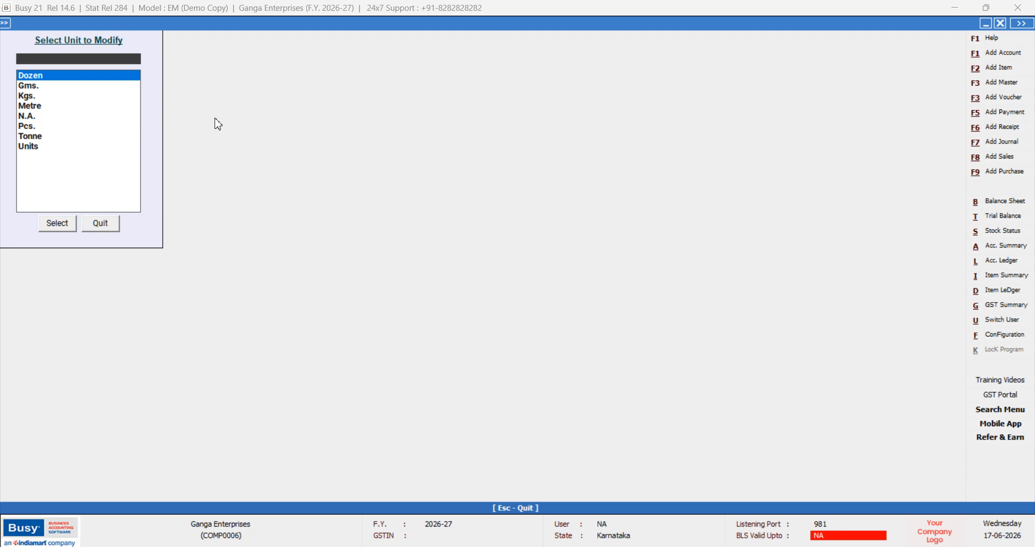
key("Down")
key("Down")
key("Return")
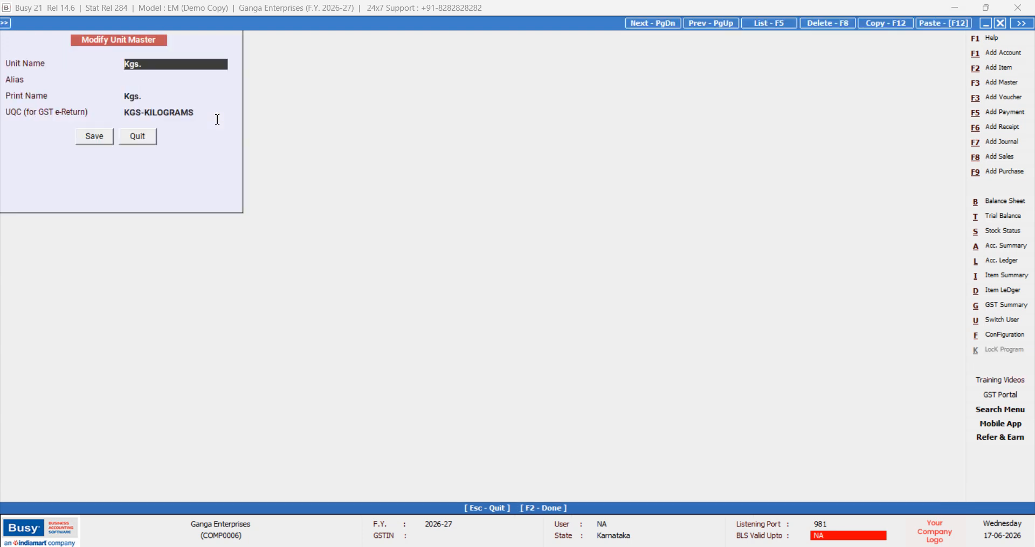
Step: Save the Kgs. unit with its existing name, print name and GST UQC, and leave the unit selection list
key("Return")
key("Return")
key("Return")
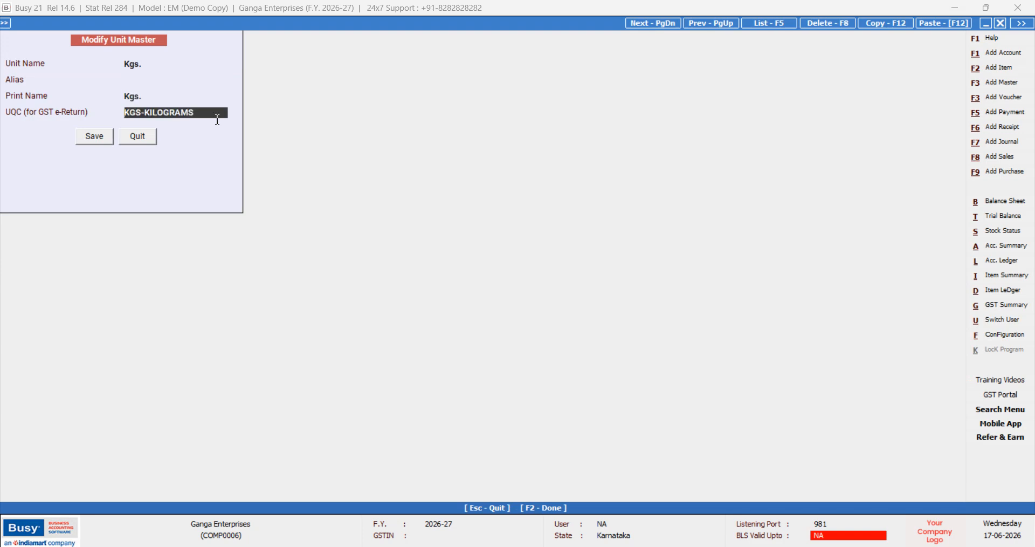
key("Return")
key("Return")
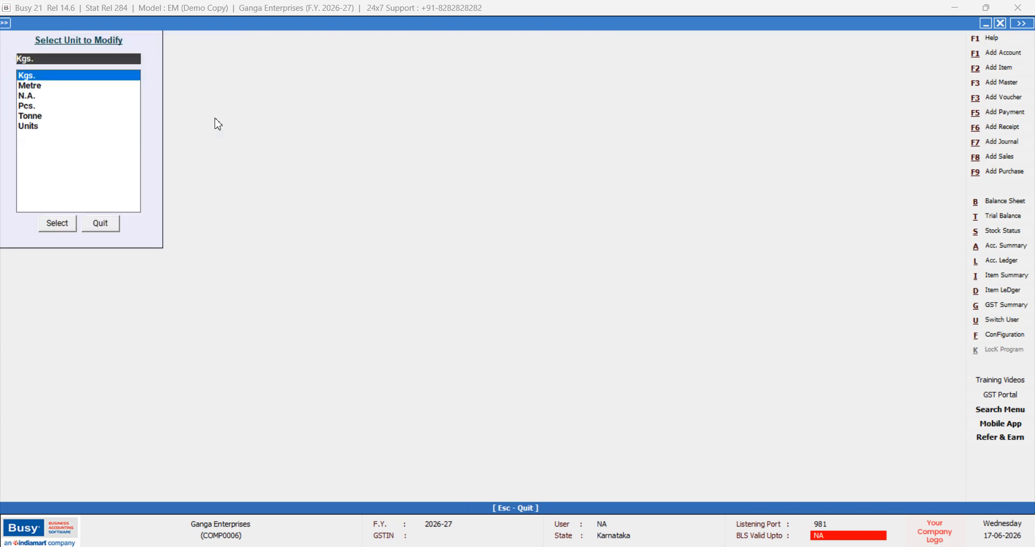
key("Escape")
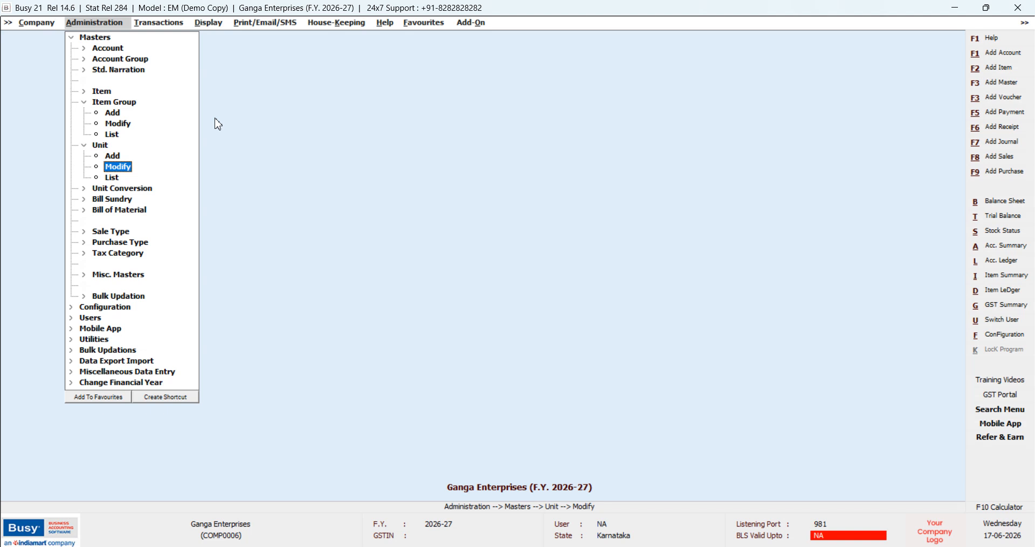
Step: Open a blank entry form for adding an item master
key("Up")
key("Up")
key("Up")
key("Up")
key("Up")
key("Up")
key("Up")
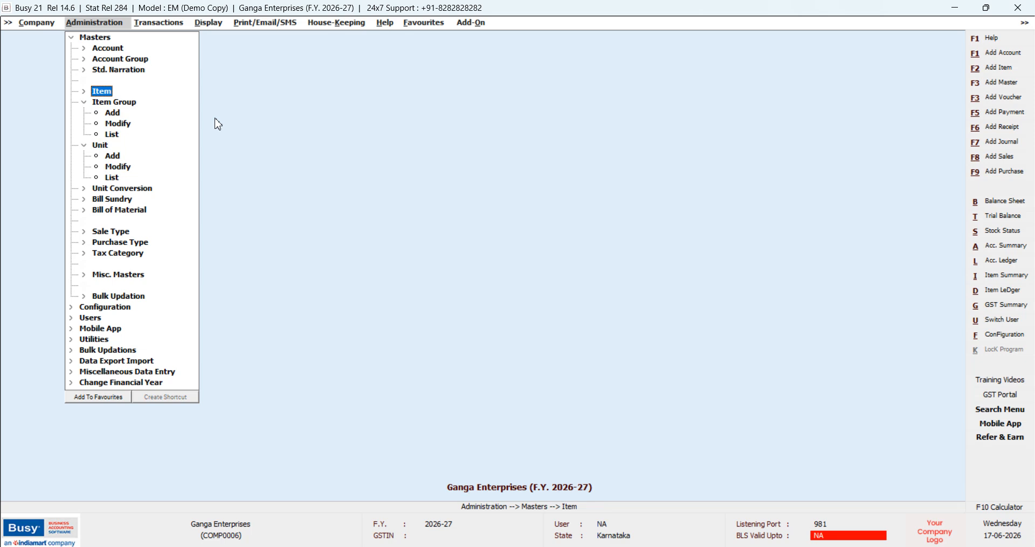
key("Return")
key("Return")
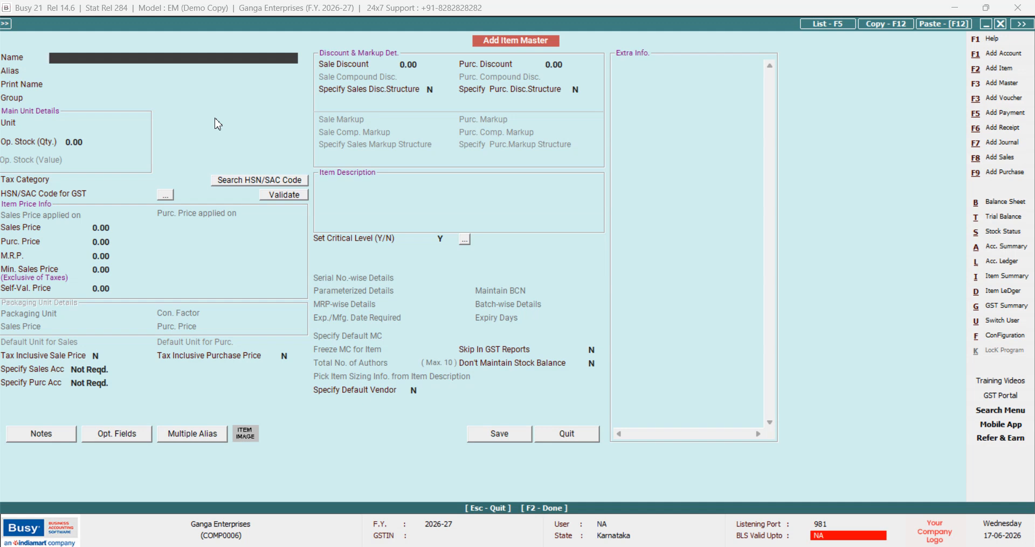
Step: Name the item VIMAL, accept the same print name, and assign it to the GROUND NUT group
type("VIMAL")
key("Return")
key("Return")
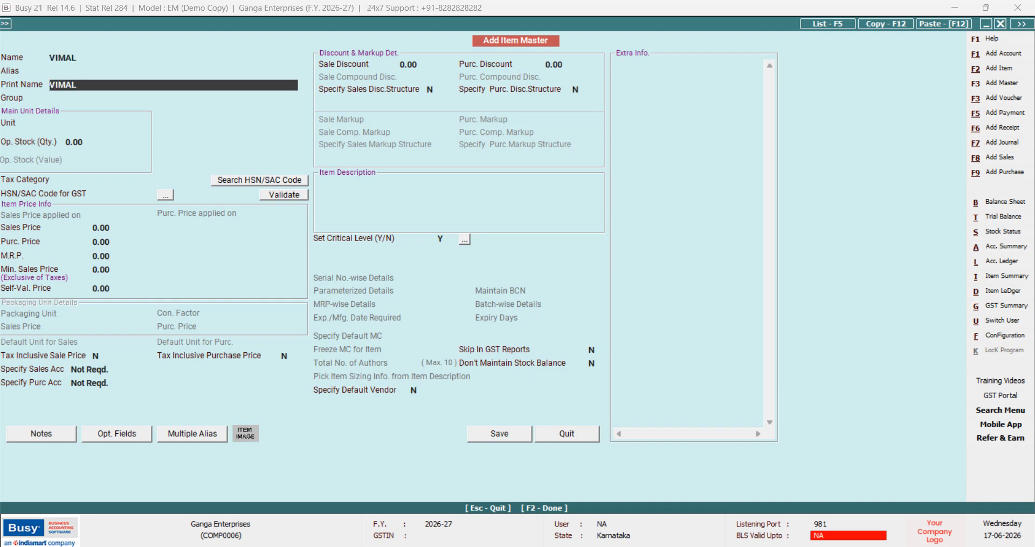
key("Return")
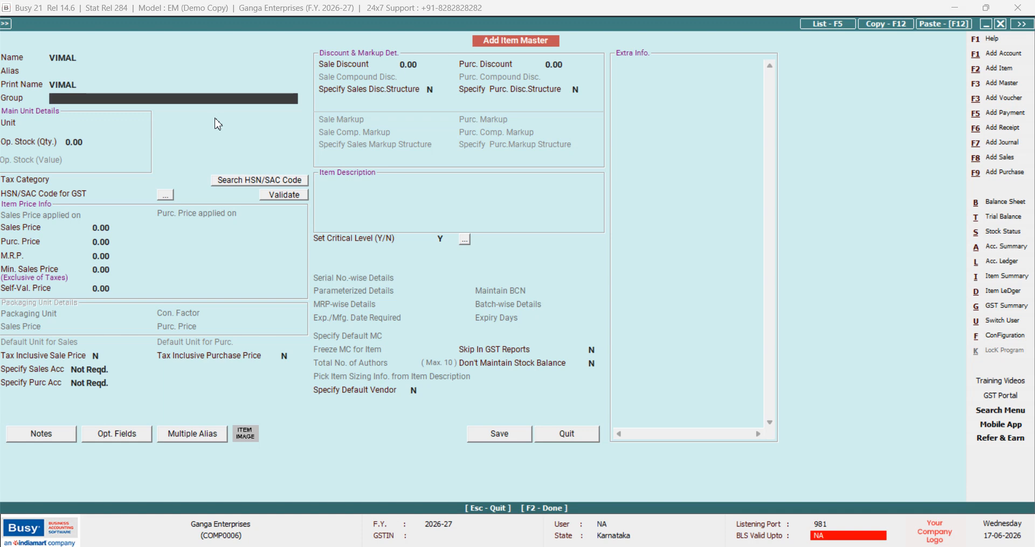
type("G")
left_click(215, 120)
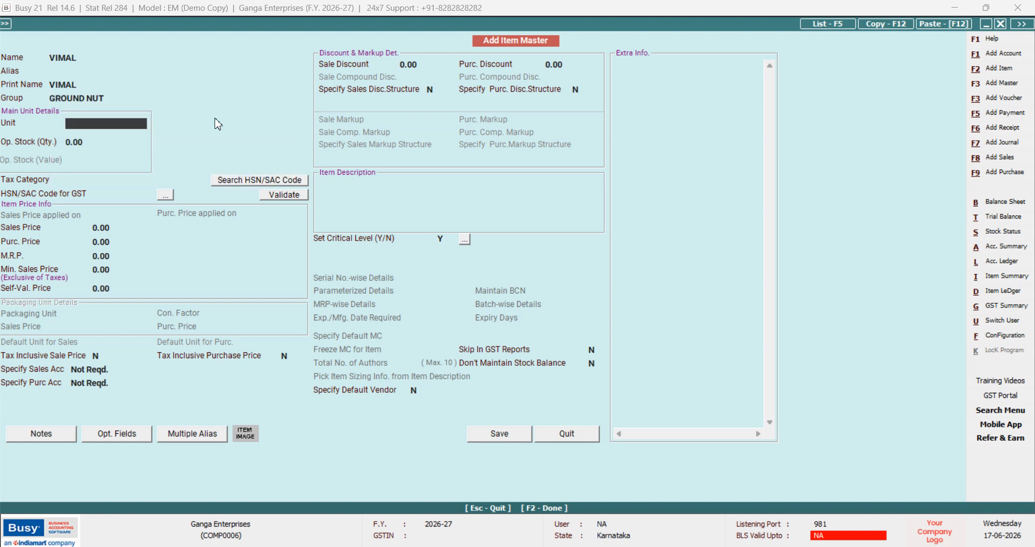
key("space")
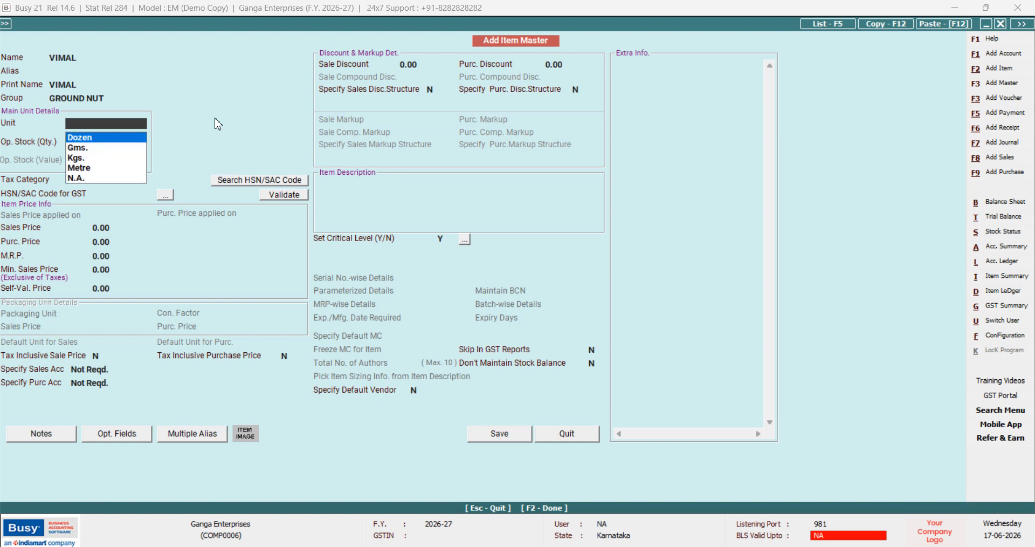
key("Return")
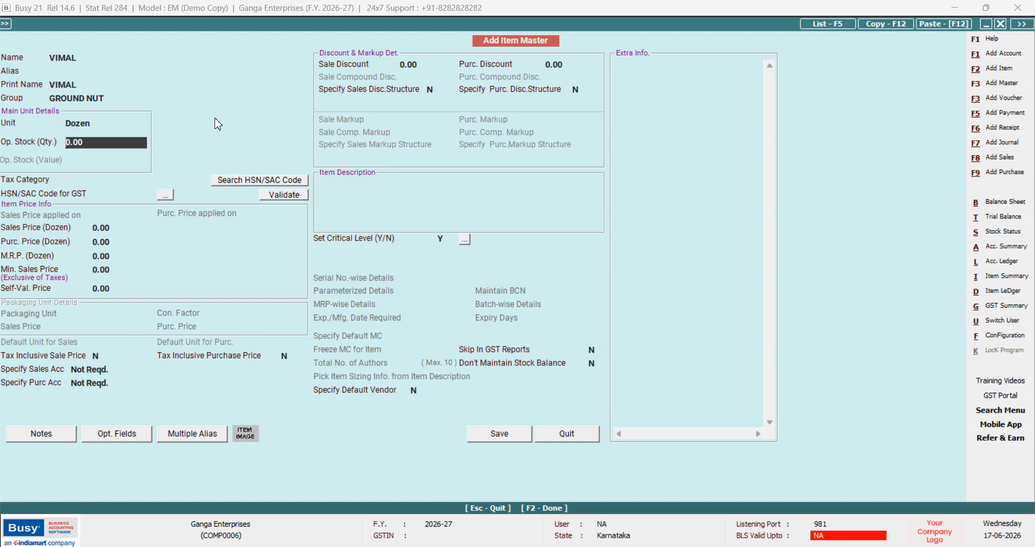
key("Up")
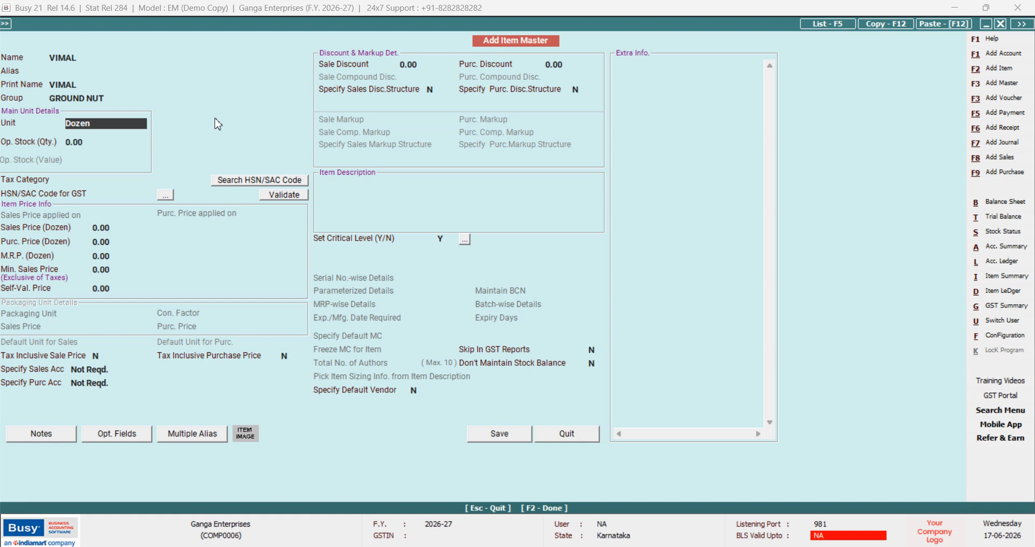
Step: Set the item's unit to Kgs., with an opening stock quantity of 35 and an opening stock value of 12.5
type("k")
key("Return")
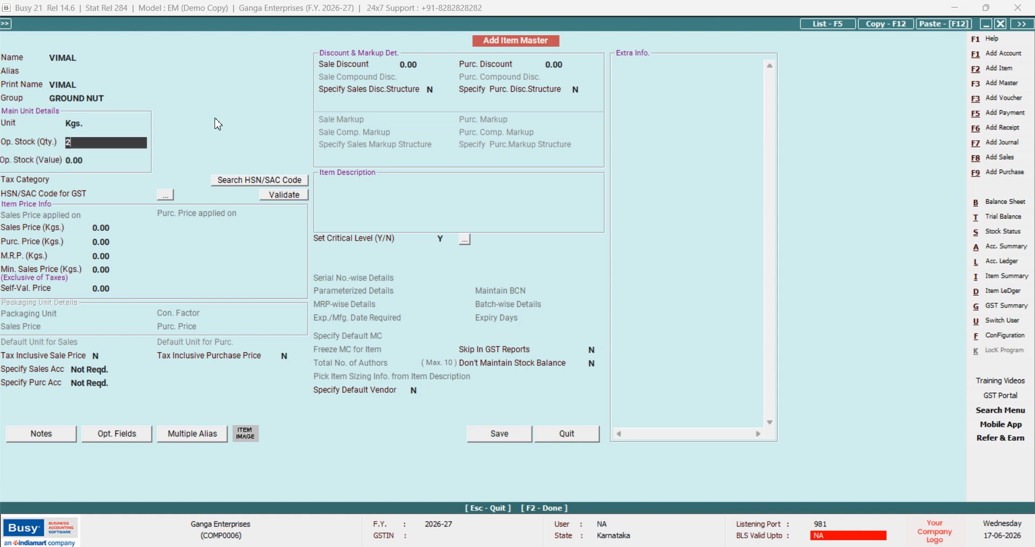
type("35")
key("Return")
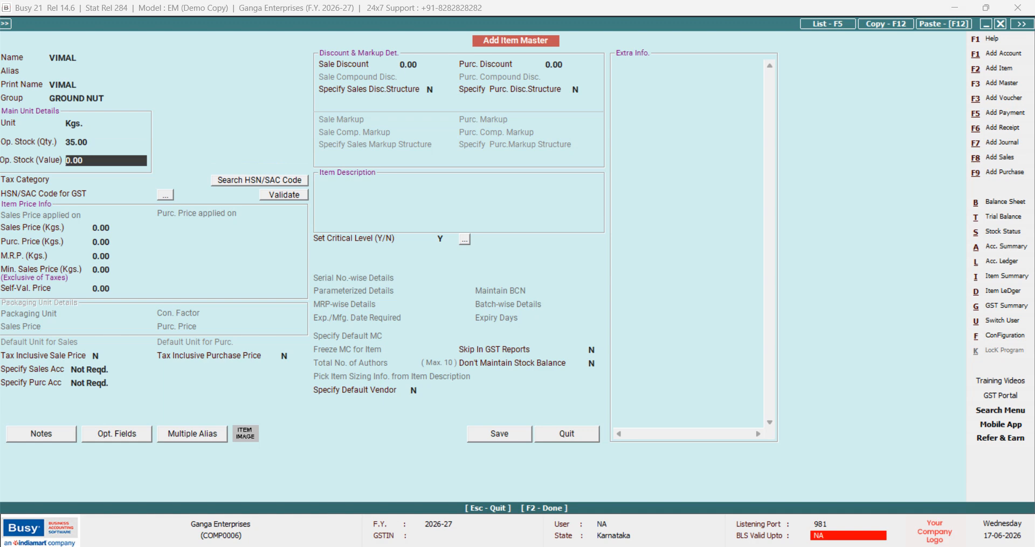
type("12.5")
key("Return")
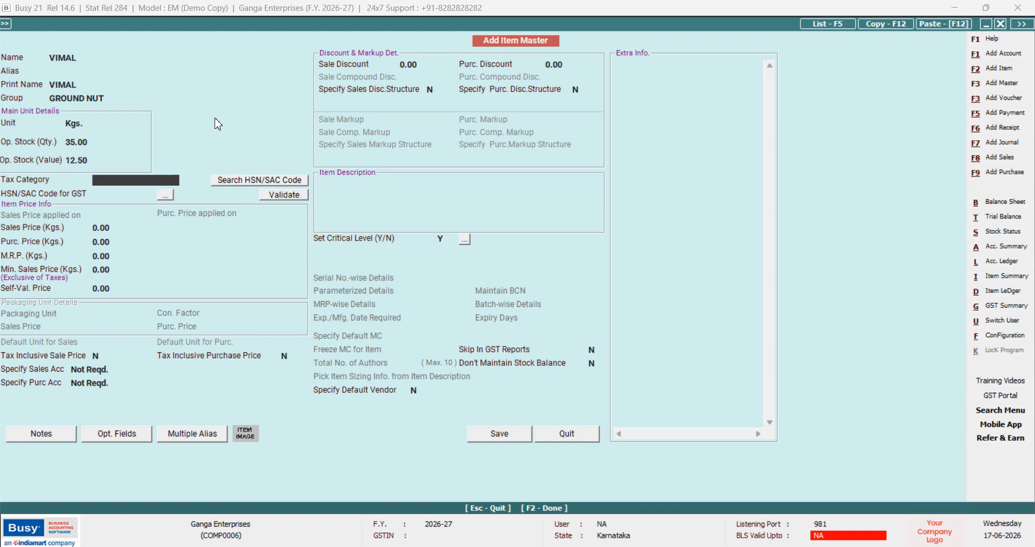
Step: Save the VIMAL item with its tax category left blank
key("Return")
key("Left")
key("Return")
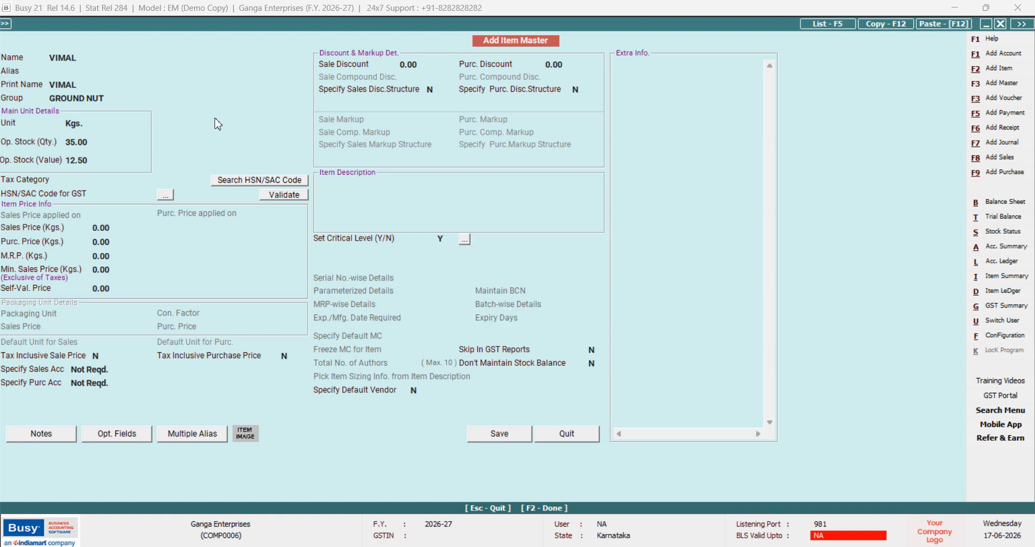
key("Return")
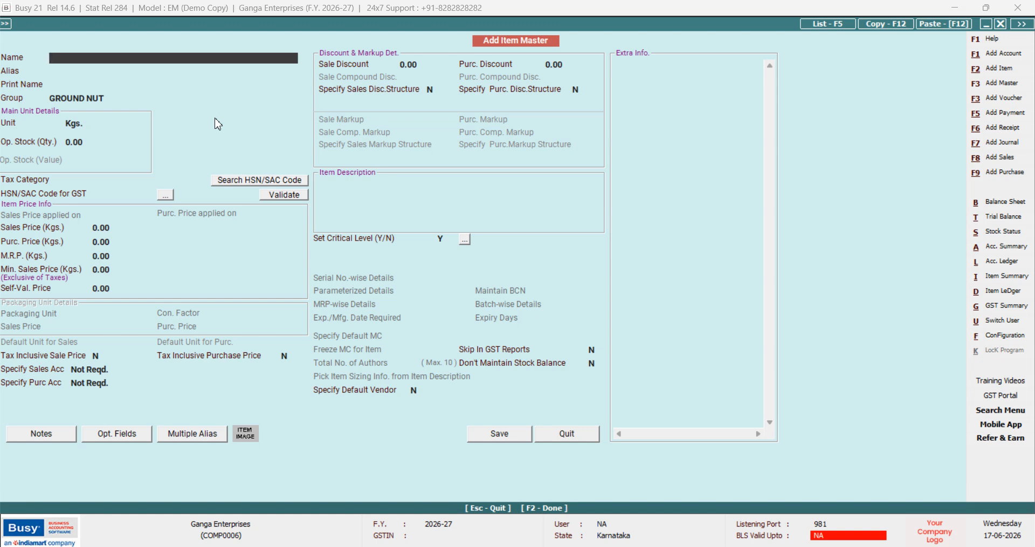
Step: Name the new item STAR, accepting the same print name, the GROUND NUT group and the Kgs. unit
type("STAR")
key("Return")
key("Return")
key("Return")
key("Return")
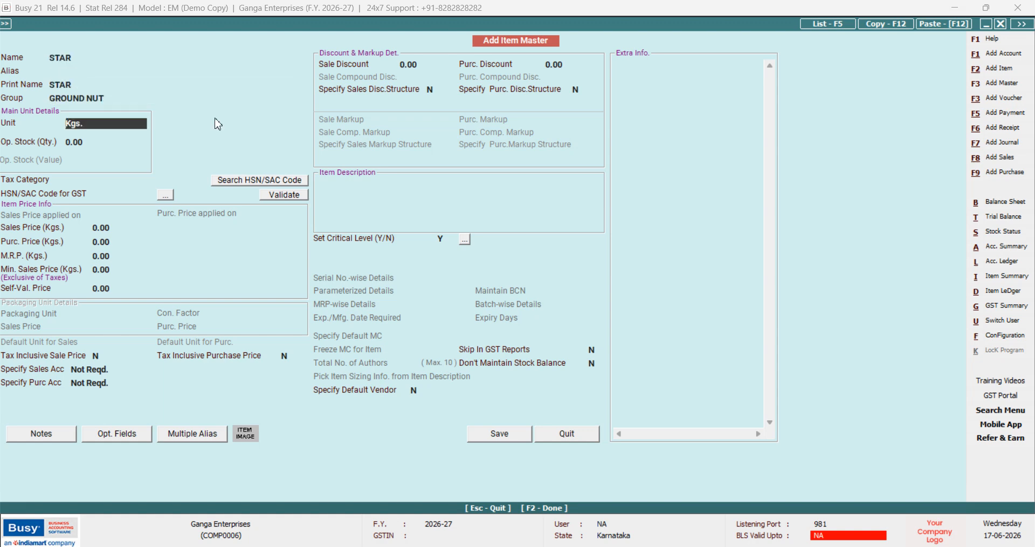
key("Return")
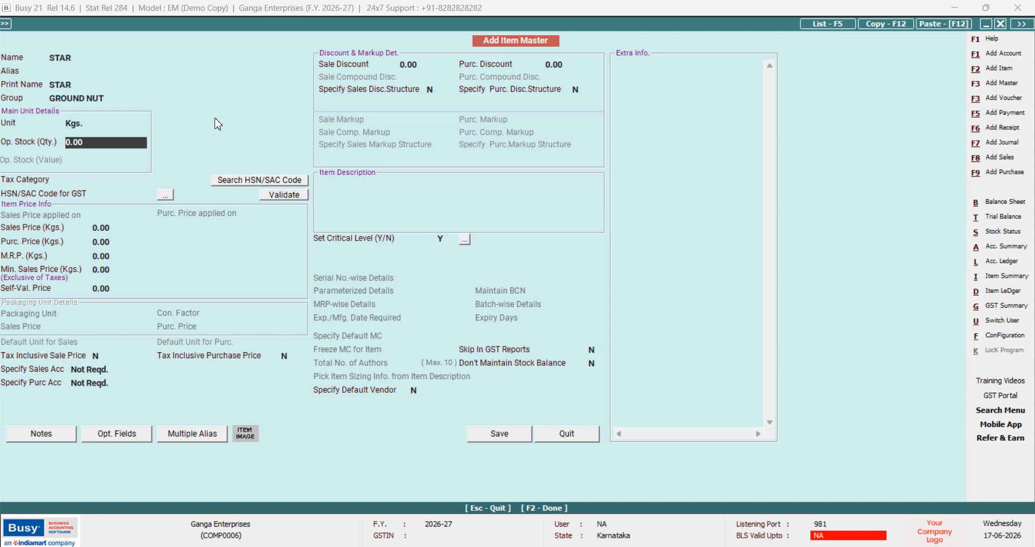
Step: Set the STAR item's opening stock quantity to 33 and its opening stock value to 15.5
type("33")
key("Return")
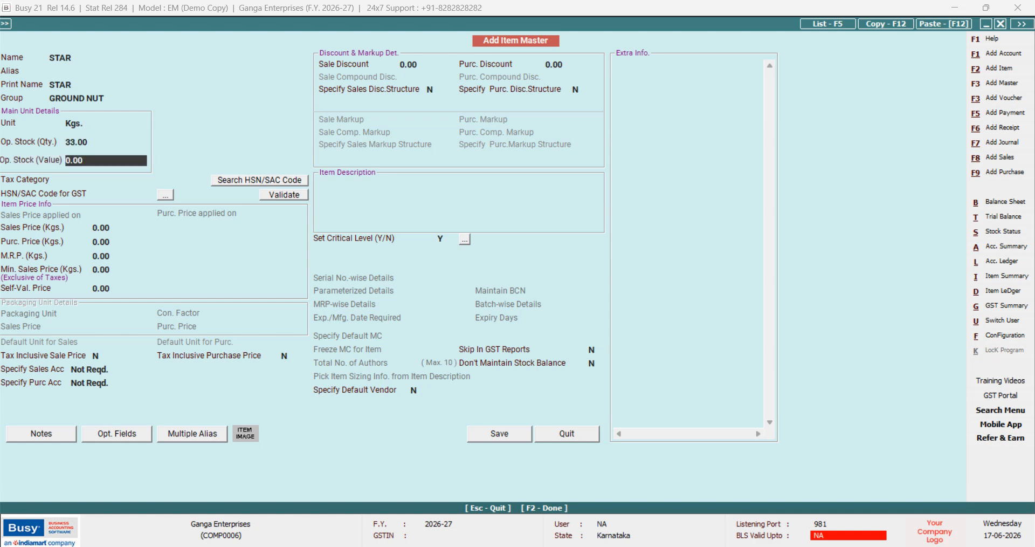
type("15.5")
key("Return")
Step: Save the STAR item without a tax category or HSN/SAC code
key("Return")
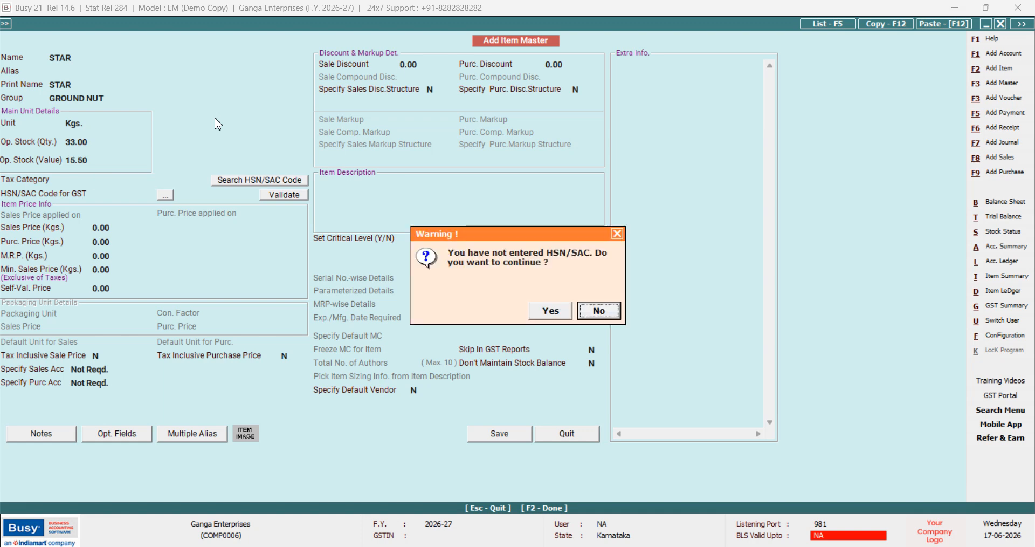
key("Left")
key("Return")
key("F2")
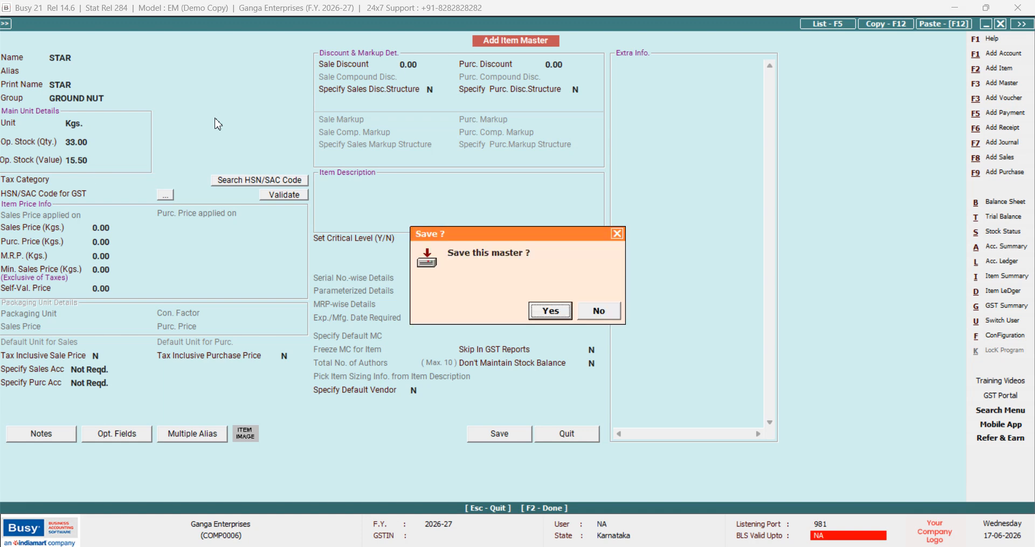
key("Return")
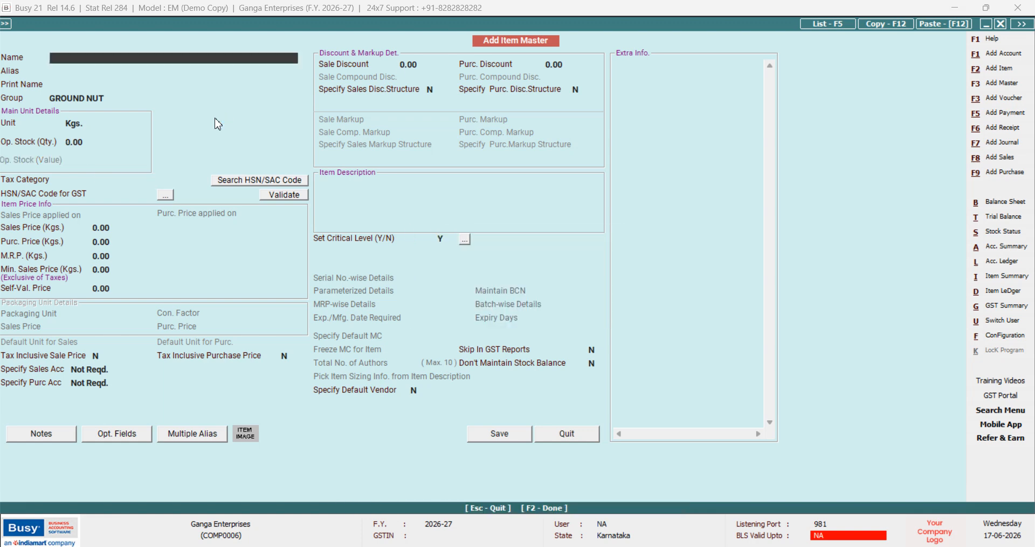
Step: Name the new item GUDKA, accepting the same print name, the GROUND NUT group and the Kgs. unit
type("GUDKA")
key("Return")
key("Return")
key("Return")
key("Return")
key("Return")
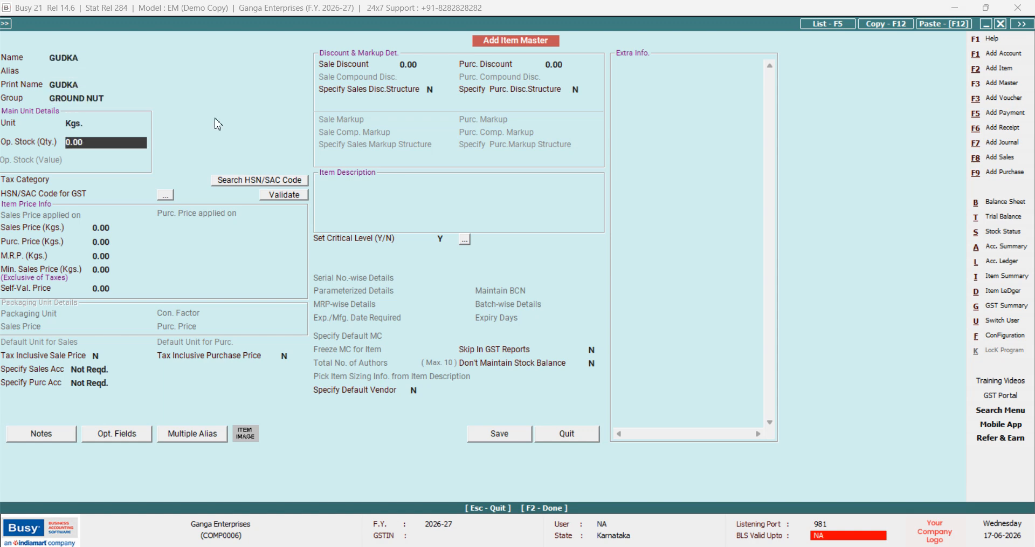
Step: Set the GUDKA item's opening stock quantity to 18 and its opening stock value to 13.5
type("18")
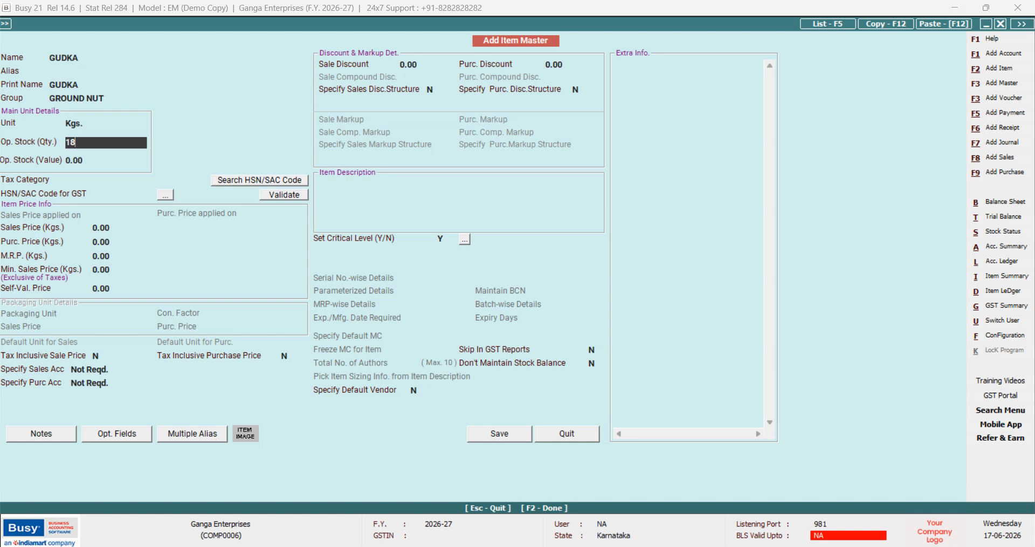
key("Return")
type("13")
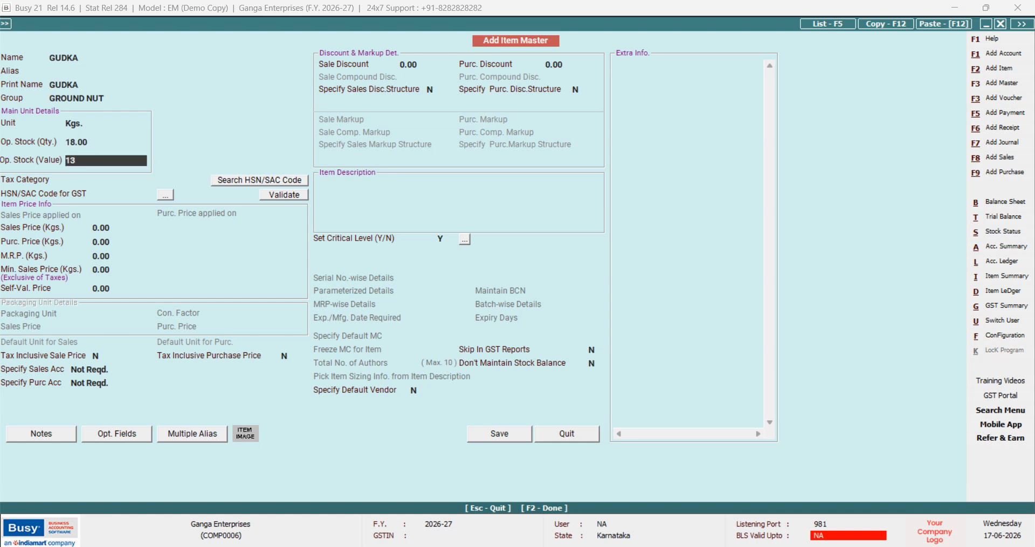
type(".5")
key("Return")
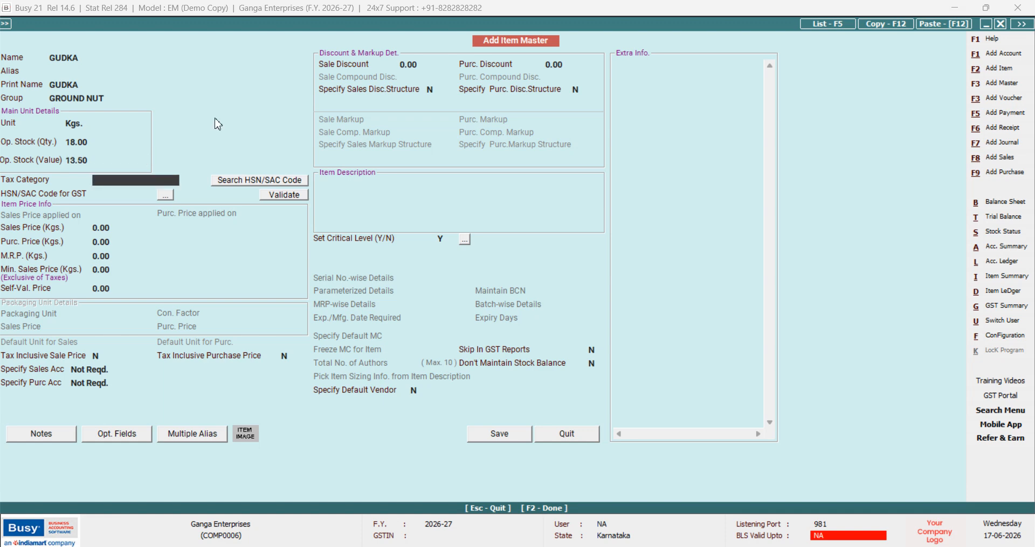
Step: Save the GUDKA item with its tax category left blank
key("F2")
key("Left")
key("Return")
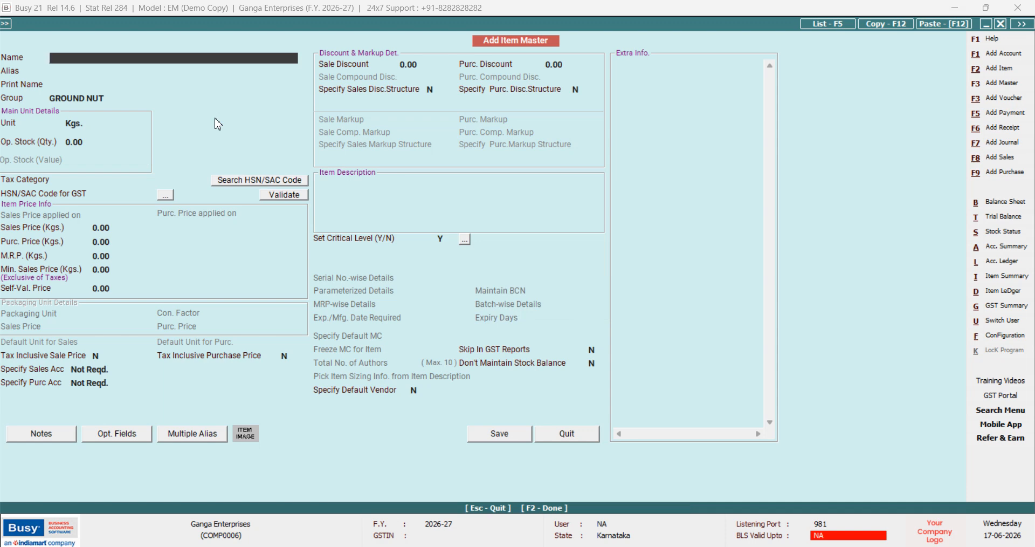
Step: Name the new item PANBAR, accepting the same print name, the GROUND NUT group and the Kgs. unit
type("PANBAR")
key("Return")
key("Return")
key("Return")
key("Return")
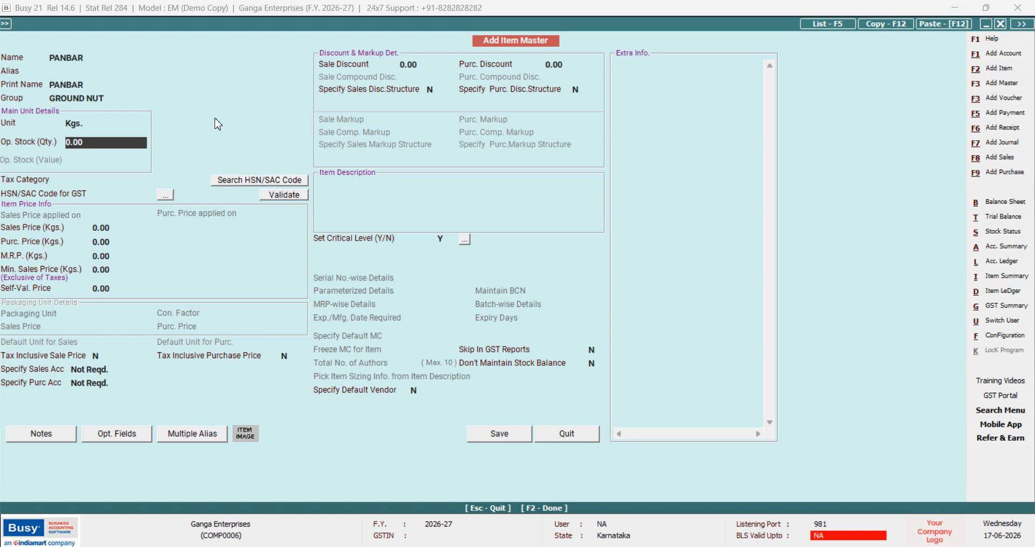
Step: Set the PANBAR item's opening stock quantity to 66 and its opening stock value to 14.7
type("66")
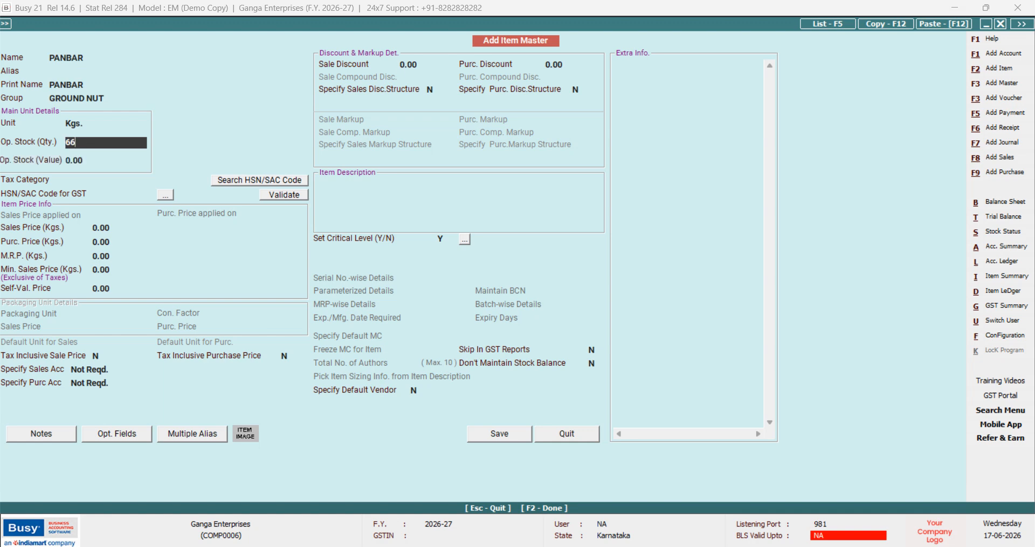
key("Return")
type("41.7")
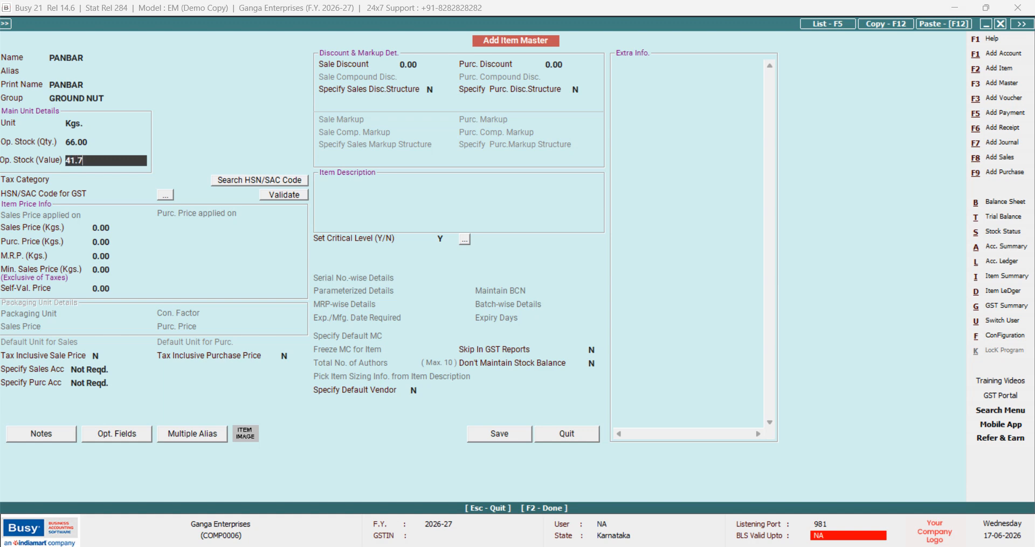
key("Return")
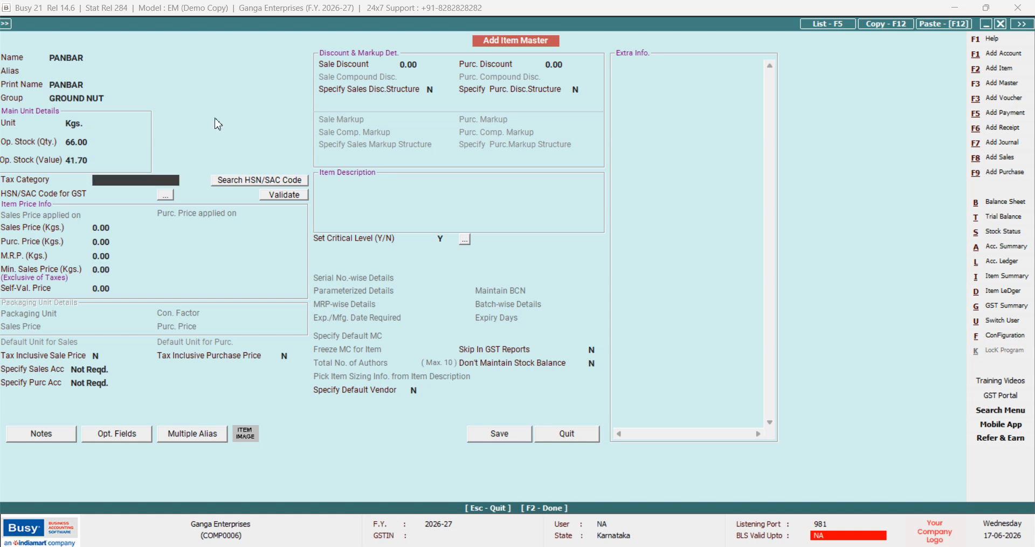
key("Up")
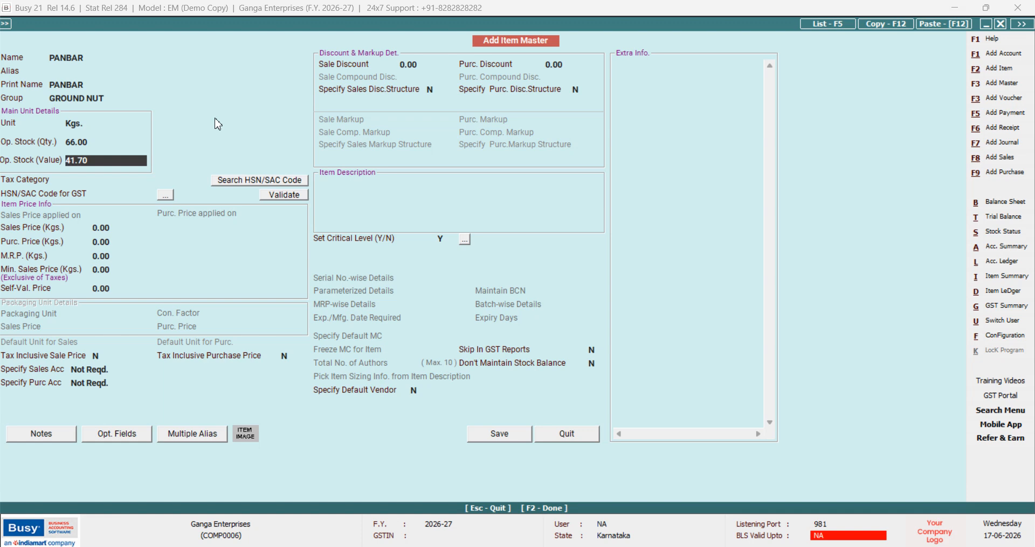
type("14.7")
key("Return")
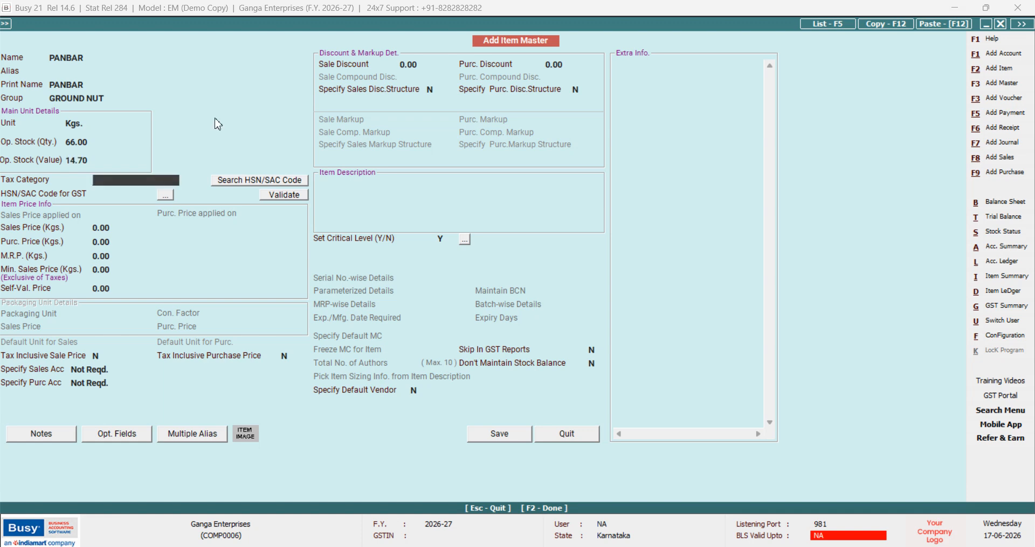
Step: Save the PANBAR item without a tax category or HSN/SAC code
key("Return")
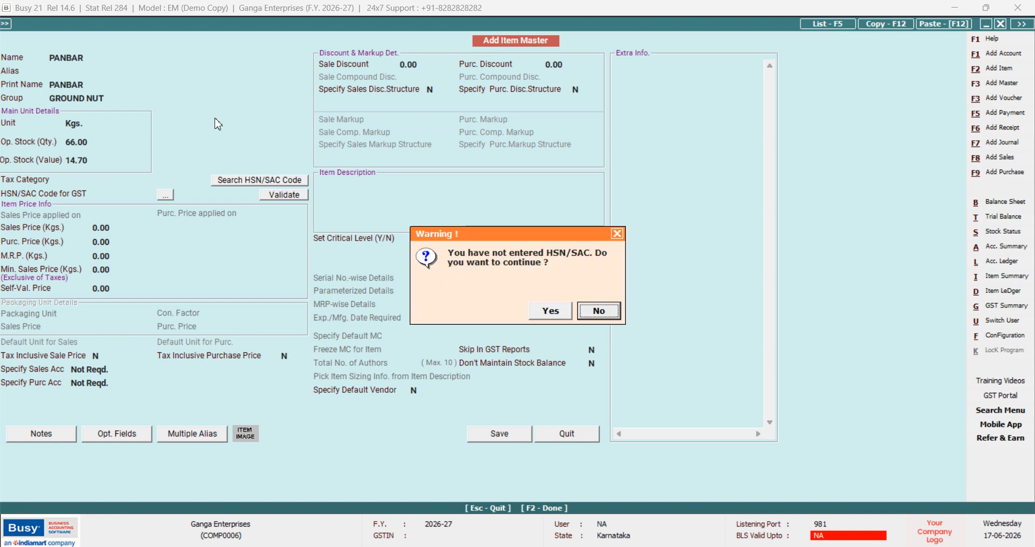
key("Left")
key("Return")
key("F2")
key("Return")
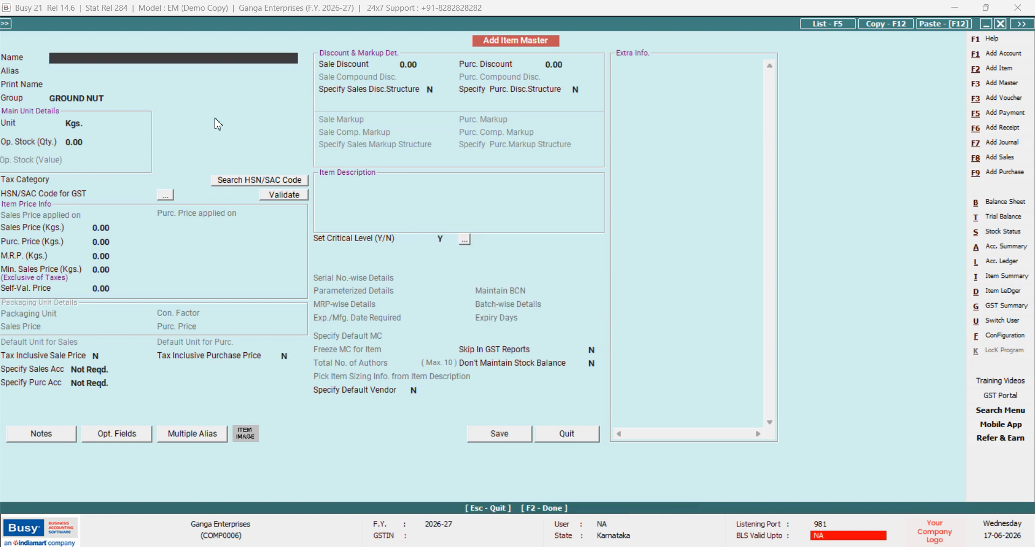
Step: Name the new item SUPER, accepting the same print name, the GROUND NUT group and the Kgs. unit
type("SUPER")
key("Return")
key("Return")
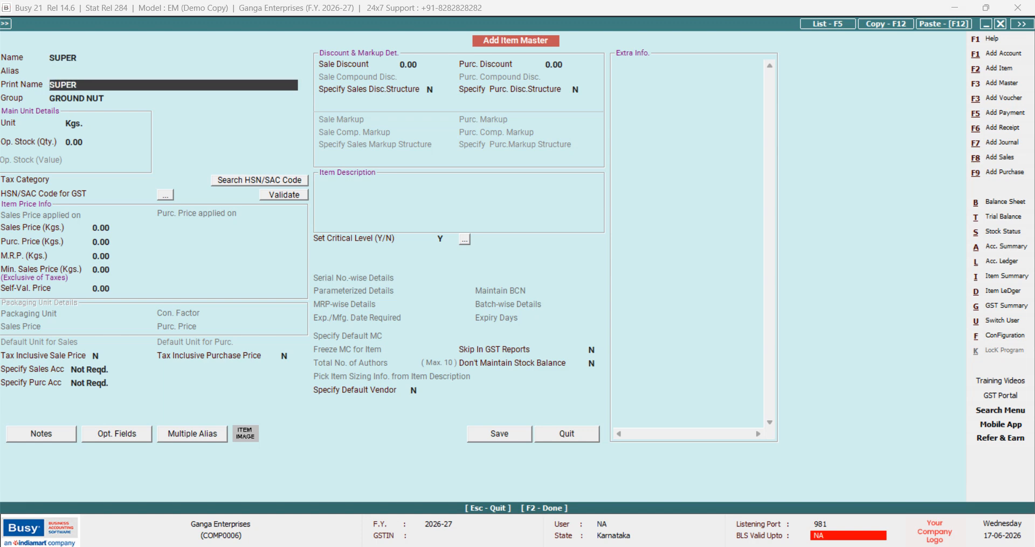
key("Return")
key("Return")
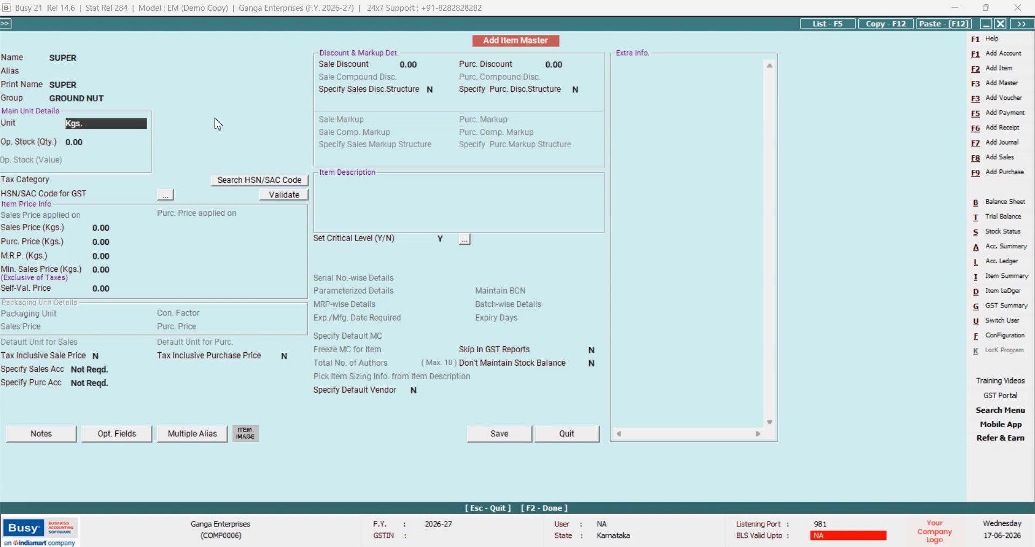
key("Return")
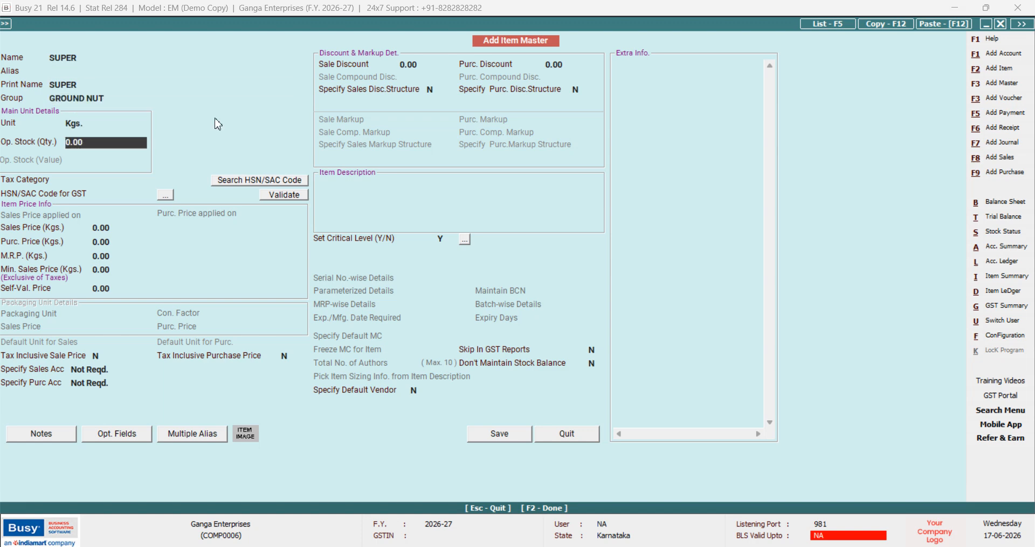
Step: Set the SUPER item's opening stock quantity to 28 and its opening stock value to 45.5
type("25")
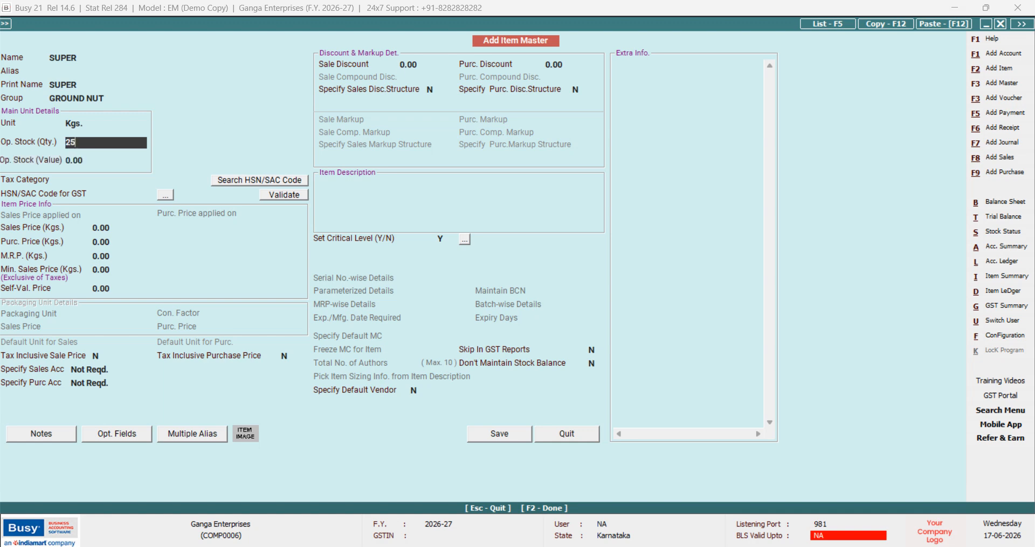
key("Return")
key("Up")
type("28")
key("Return")
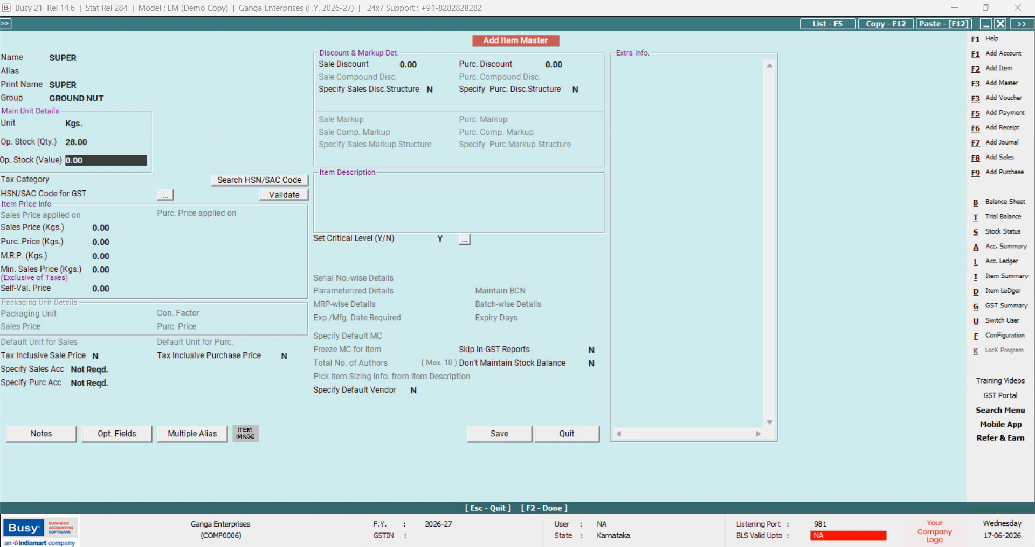
type("45.5")
key("Return")
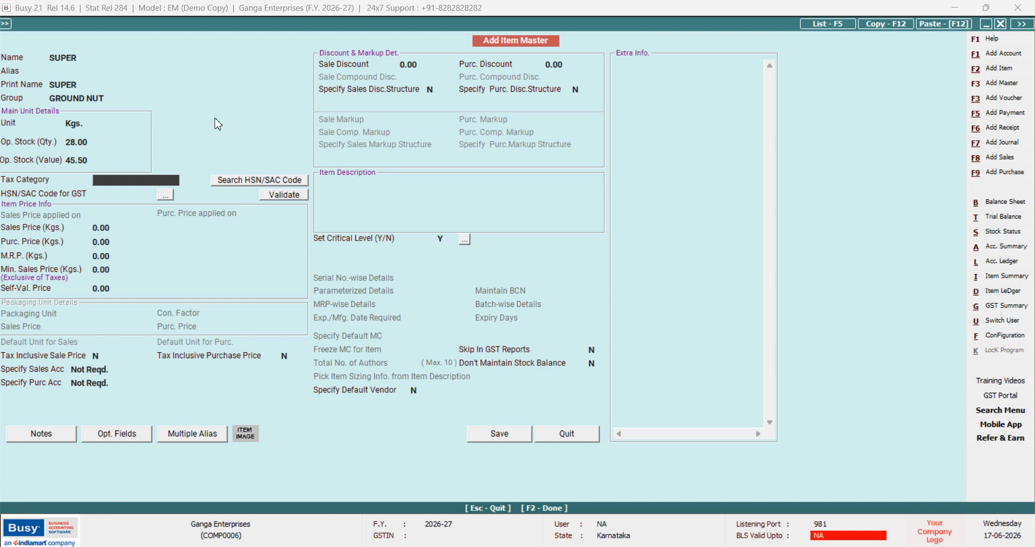
Step: Save the SUPER item without a tax category or HSN/SAC code and leave the item entry form
key("Return")
key("Left")
key("Return")
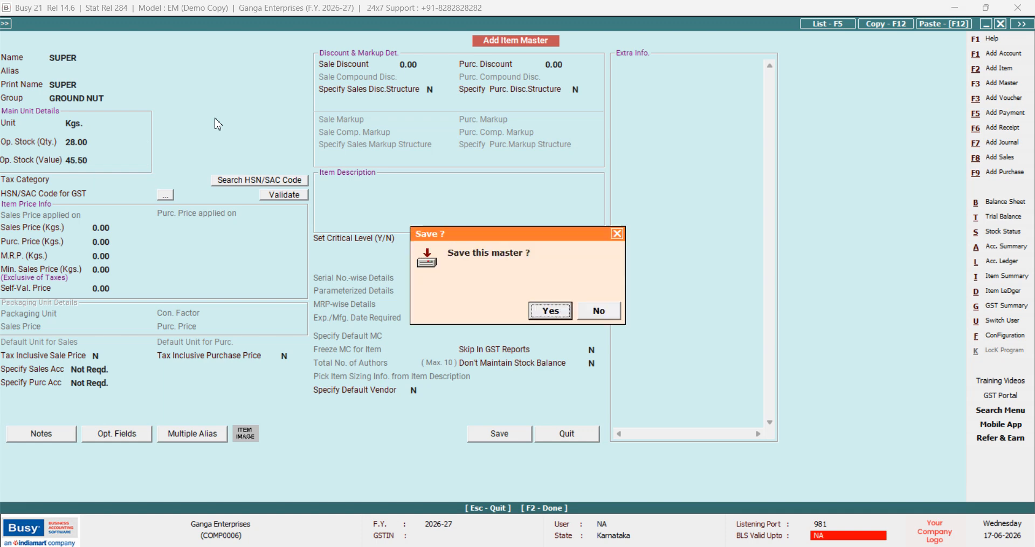
key("Return")
key("Escape")
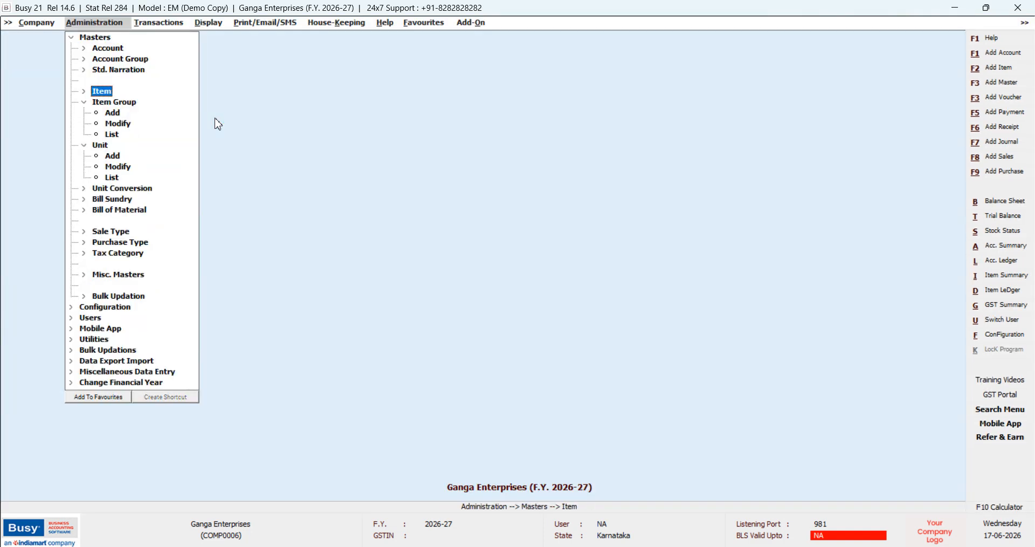
Step: Open a blank entry form for adding a purchase voucher
key("Right")
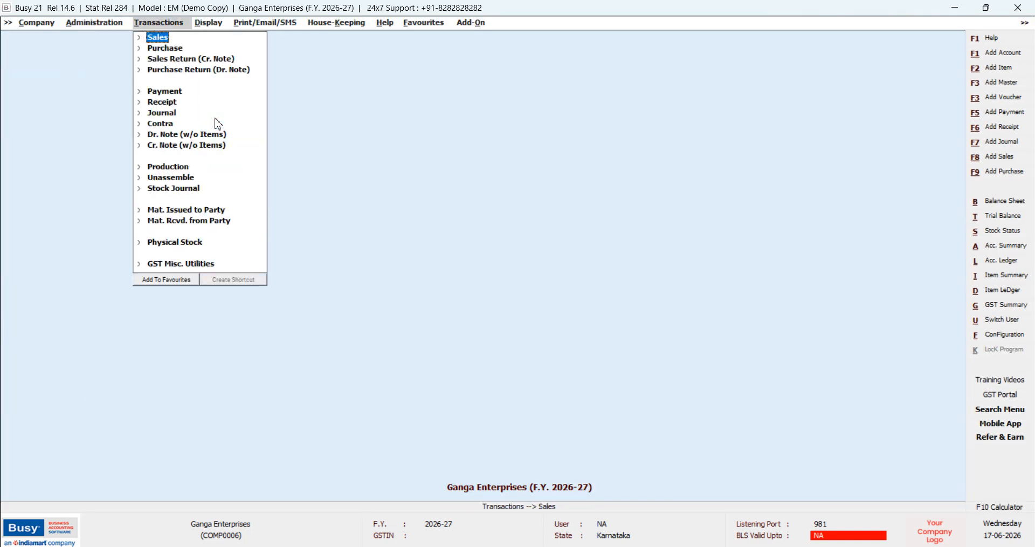
key("Left")
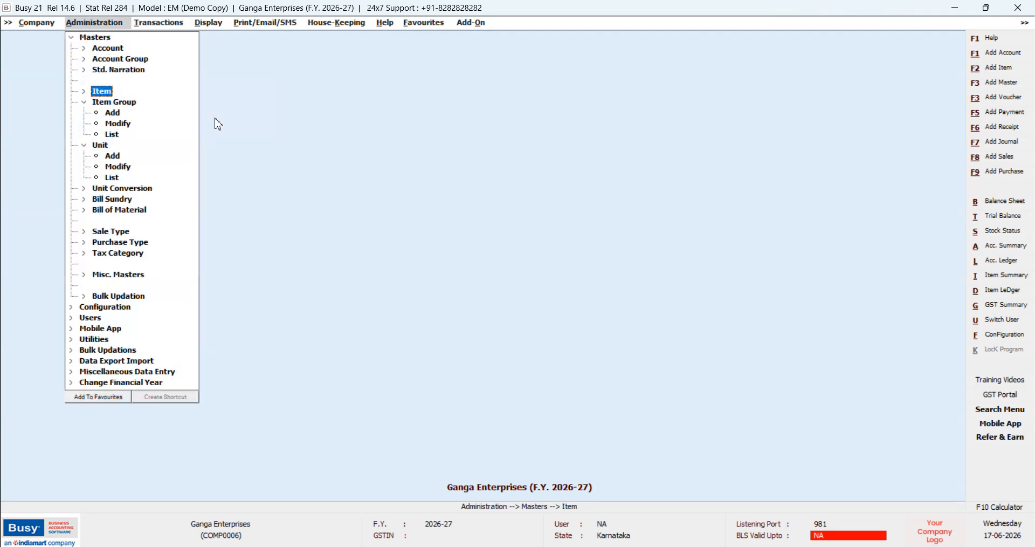
key("Left")
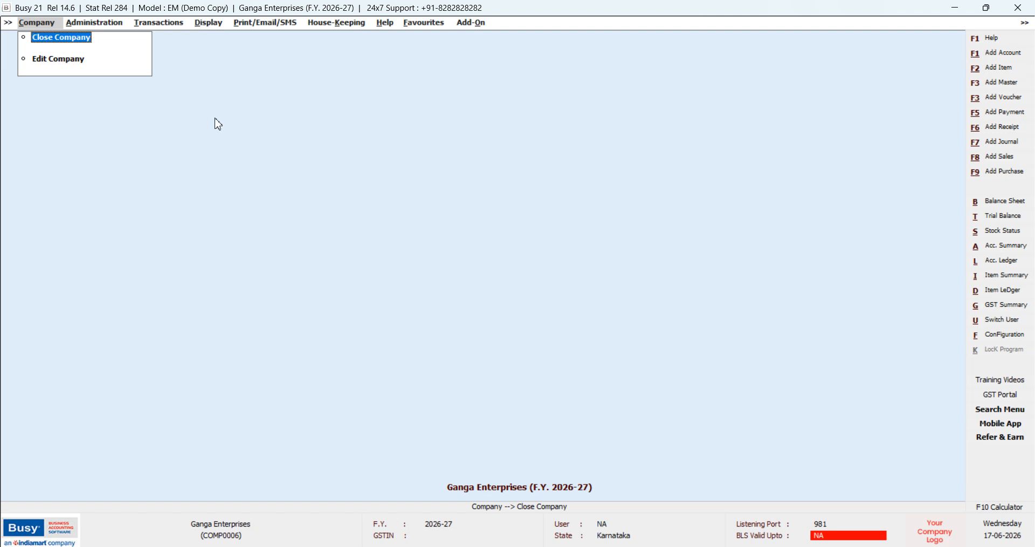
key("Return")
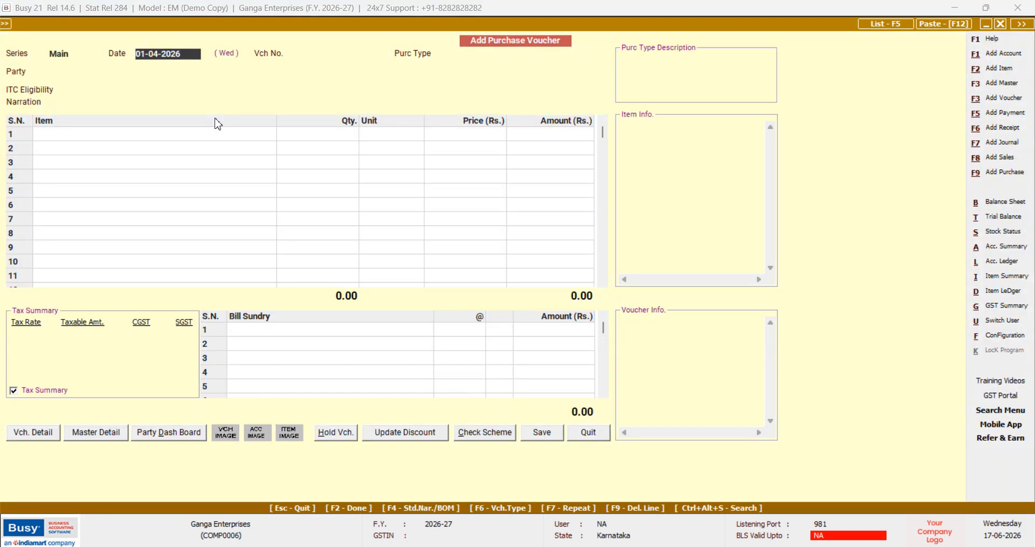
Step: Date the purchase voucher 17-06-2026 and give it voucher number 1
type("17-06-2026")
key("Return")
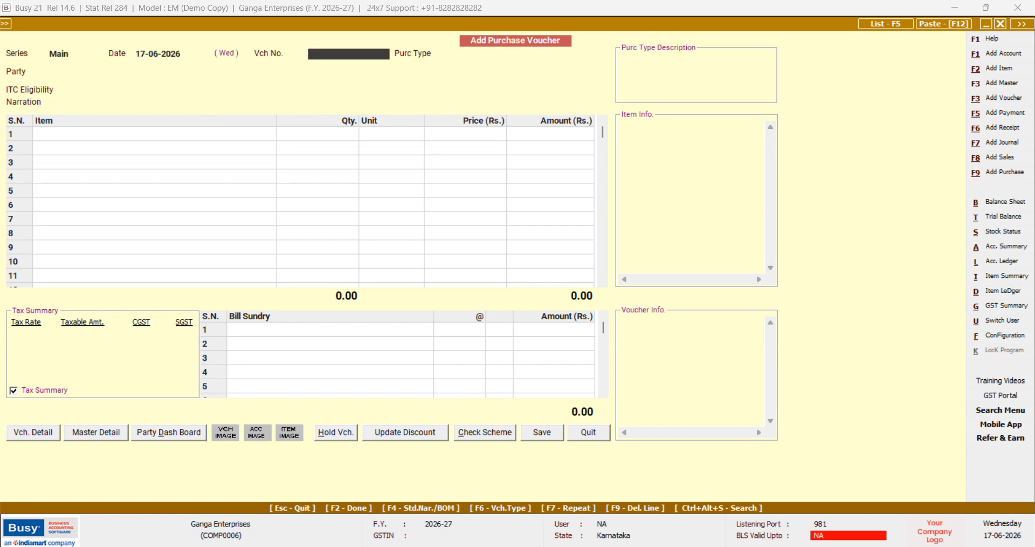
type("1")
key("Return")
Step: Set the voucher's purchase type to Central-Nil Rated
key("Down")
key("Down")
key("Down")
key("Down")
key("Down")
key("Down")
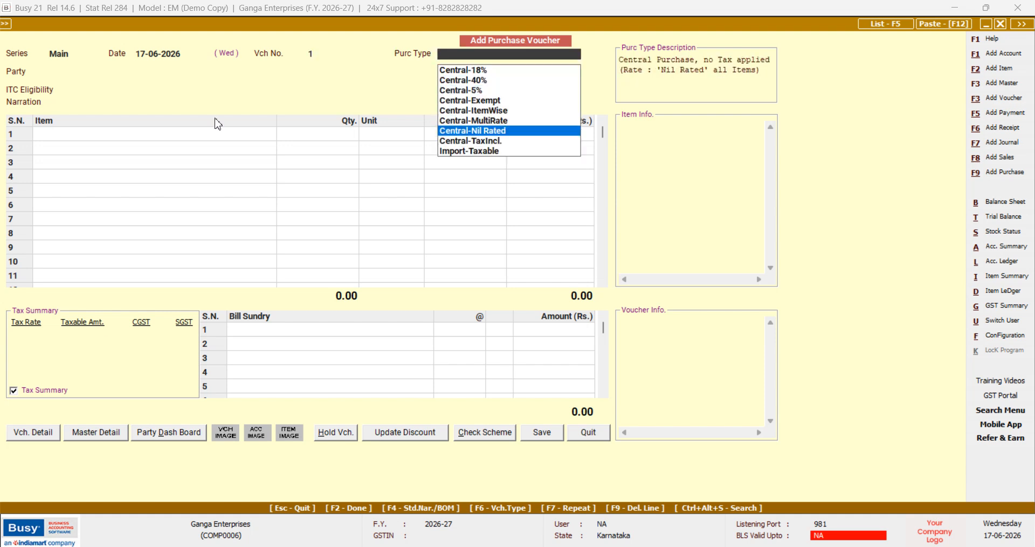
key("Return")
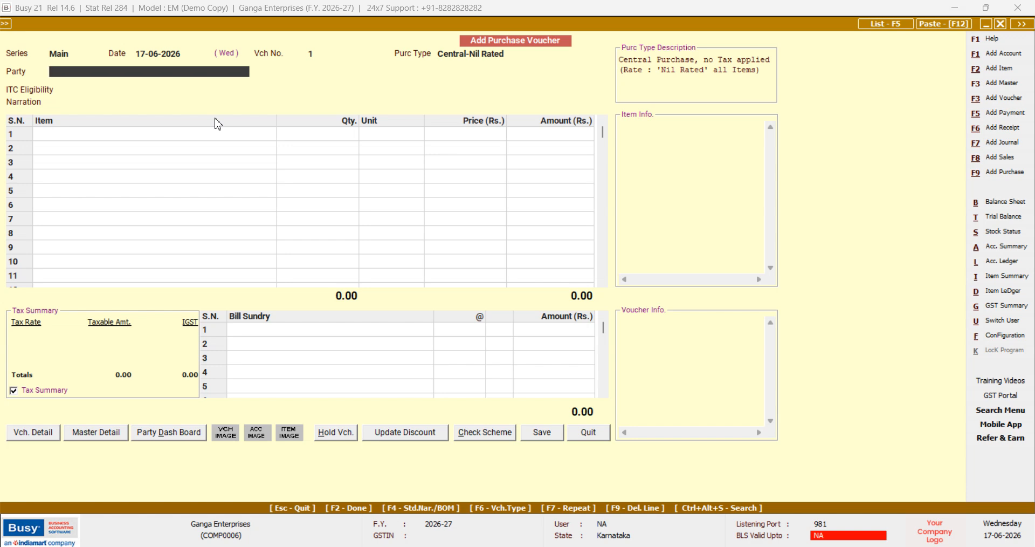
Step: Start a new party account for the voucher named LAKSHMI PROVISION STORE, with the same print name and no alias
key("F3")
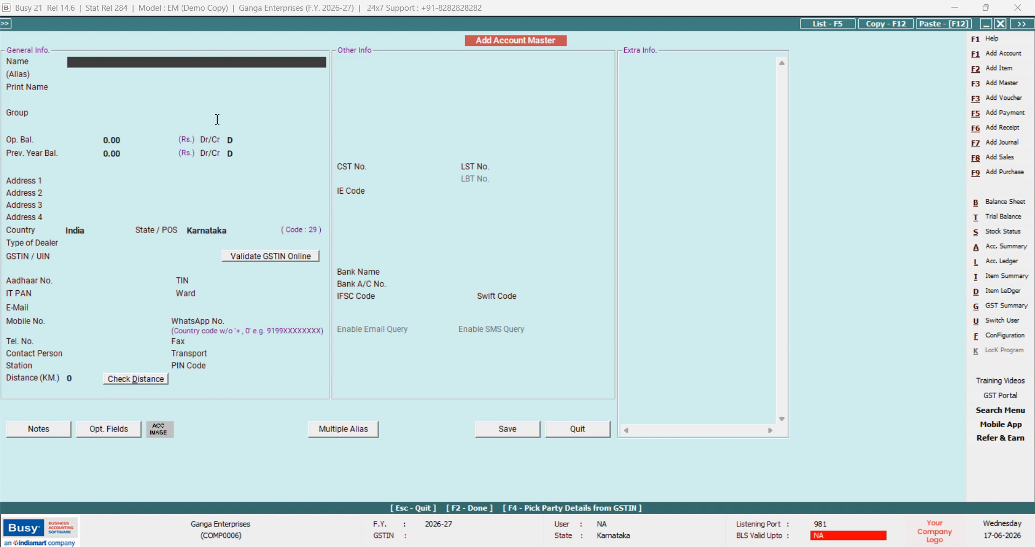
type("LAKSHMI PROVISION")
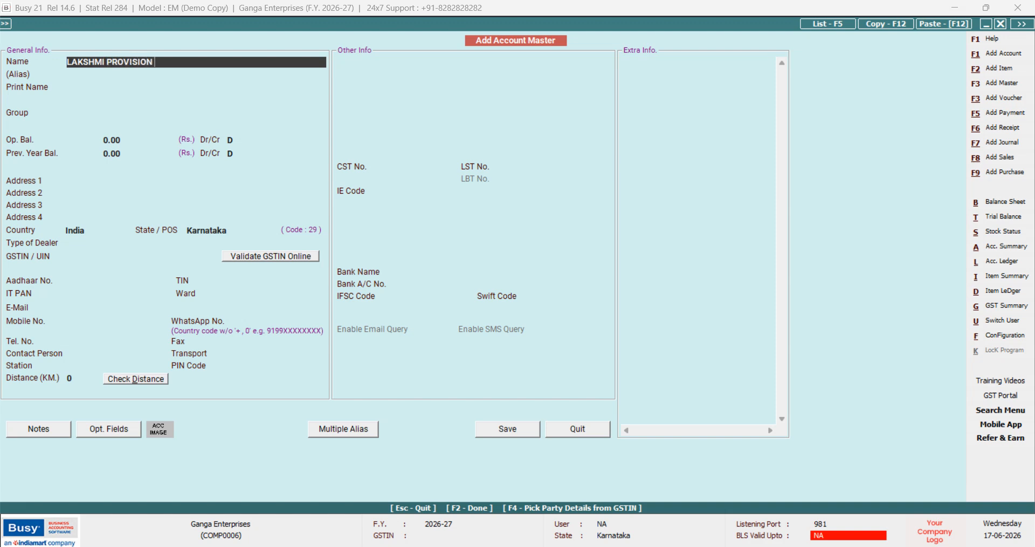
type(" STORE")
key("Return")
key("Return")
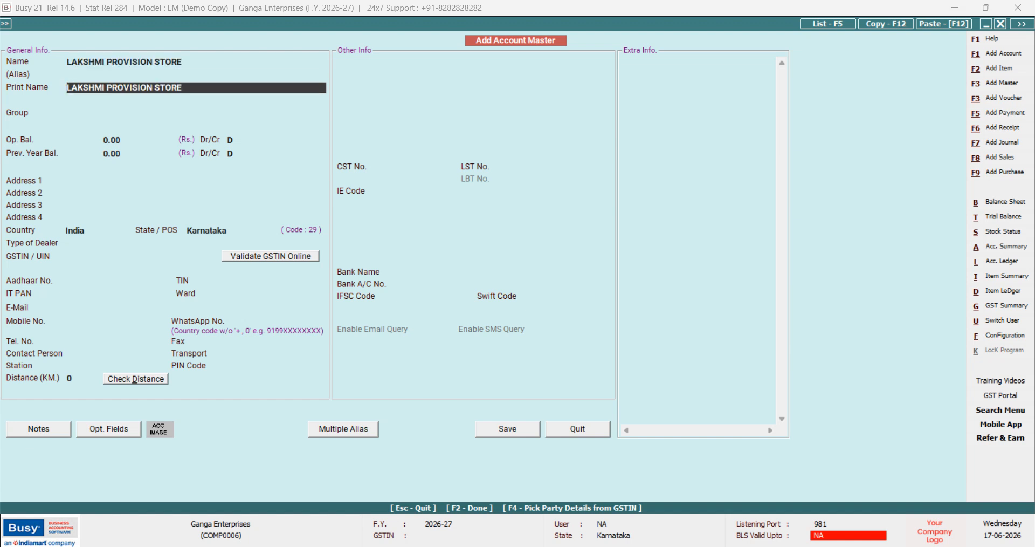
key("Return")
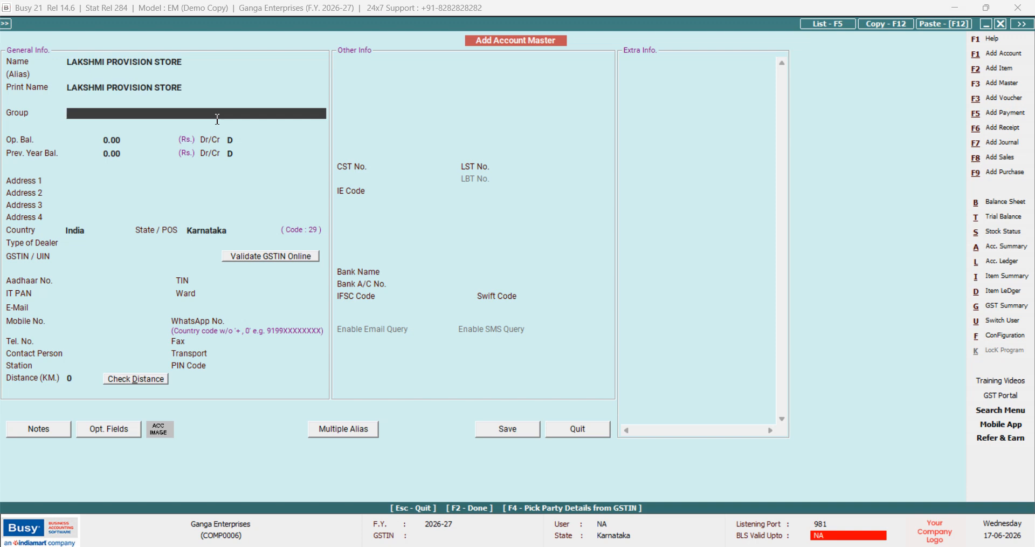
Step: Assign the new party account to the Sundry Creditors group
type("S")
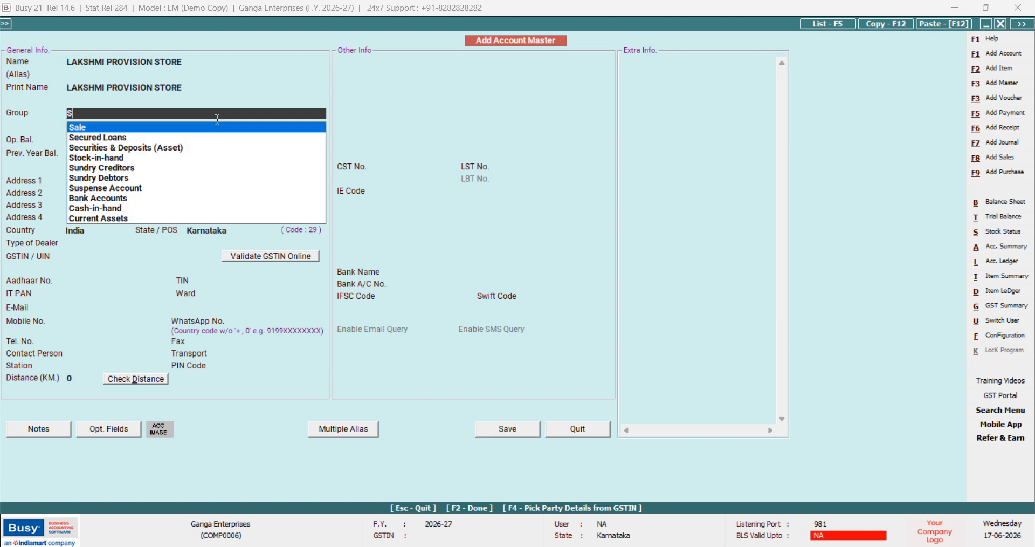
key("Down")
key("Down")
key("Down")
key("Down")
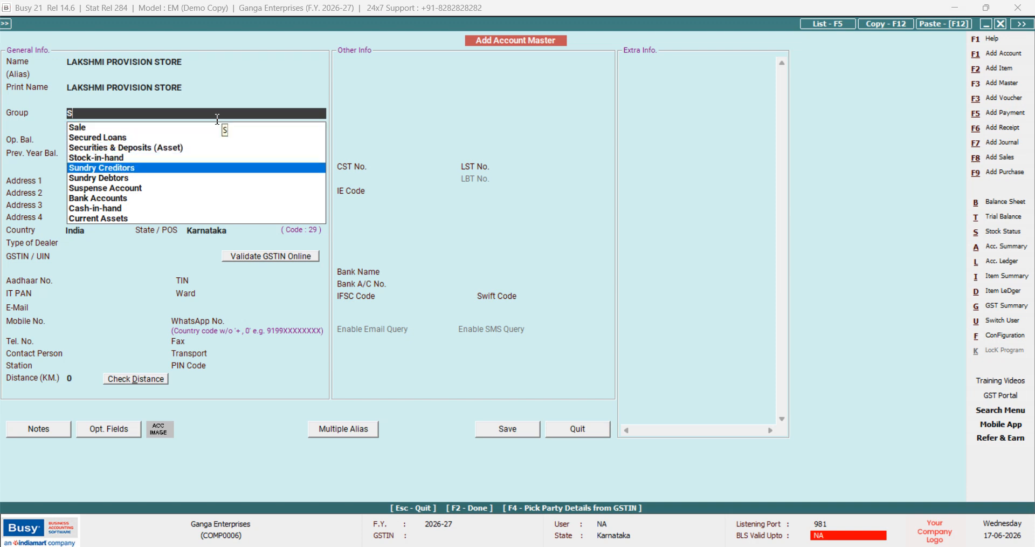
key("Return")
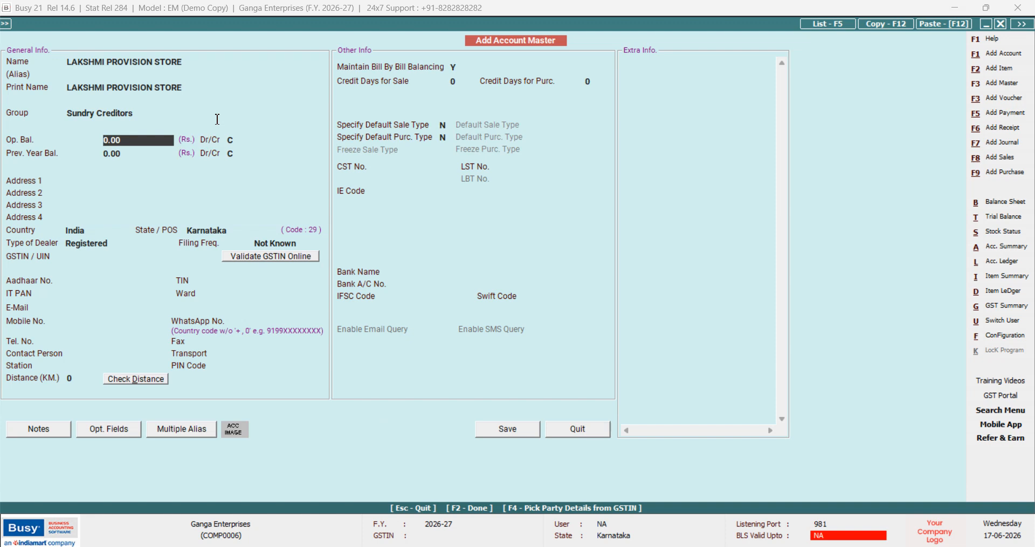
Step: Save the party account as an Un-Registered dealer with zero opening balance and no Schedule III balance sheet tagging
key("Return")
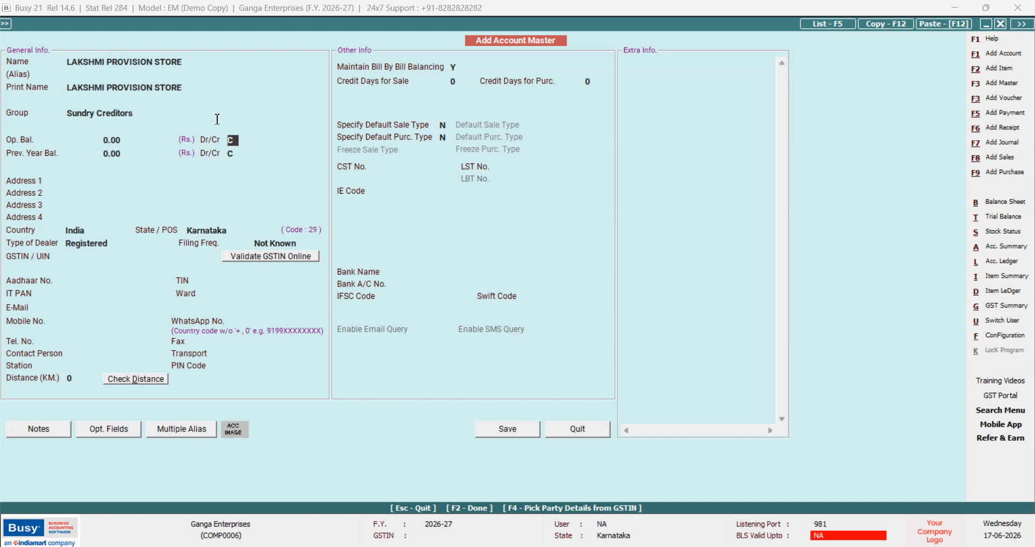
key("Return")
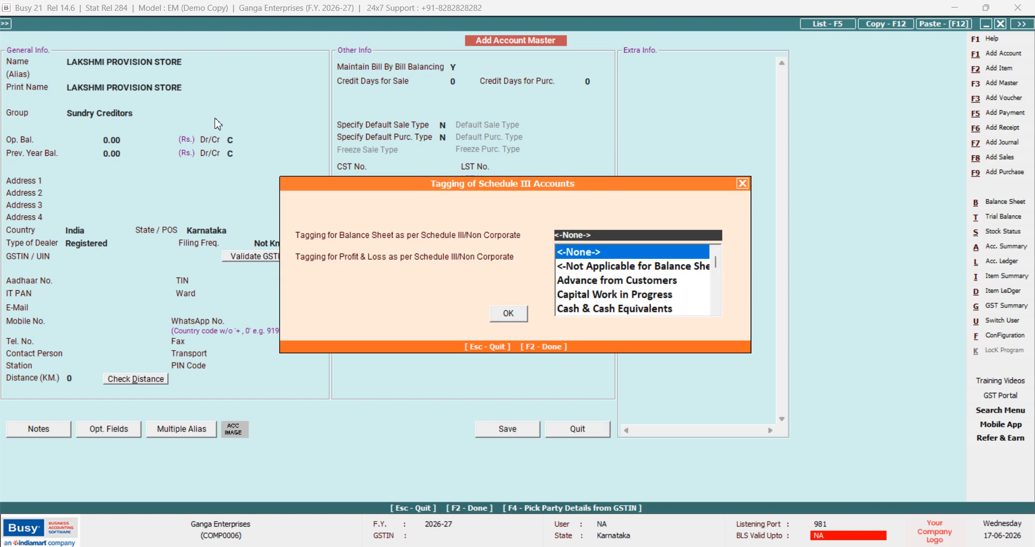
key("Return")
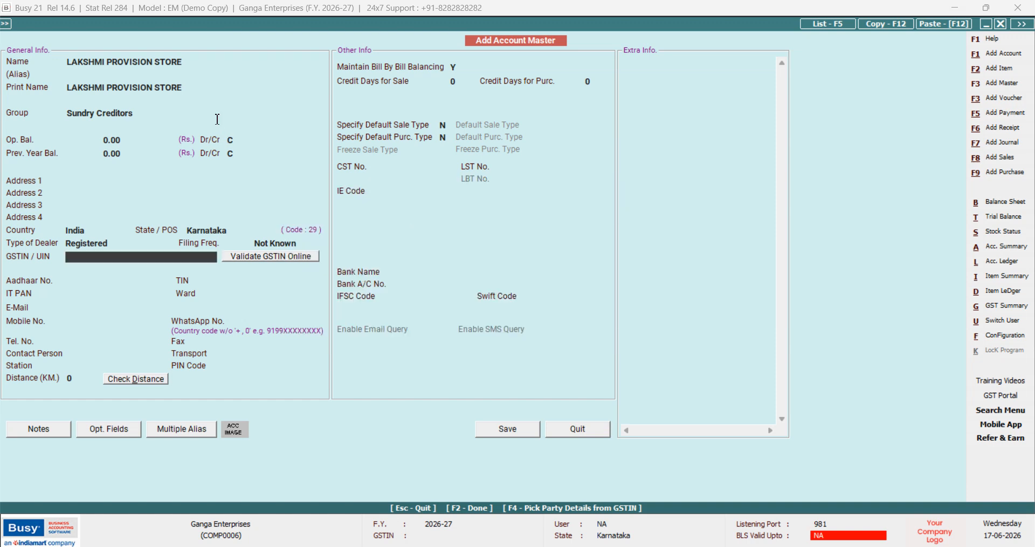
key("F2")
key("F2")
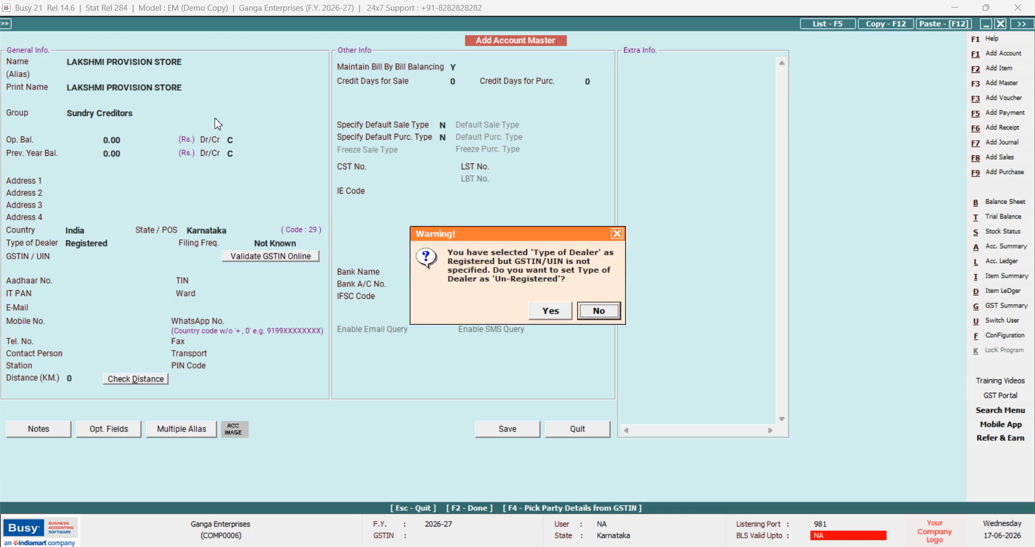
key("Left")
key("Return")
key("Return")
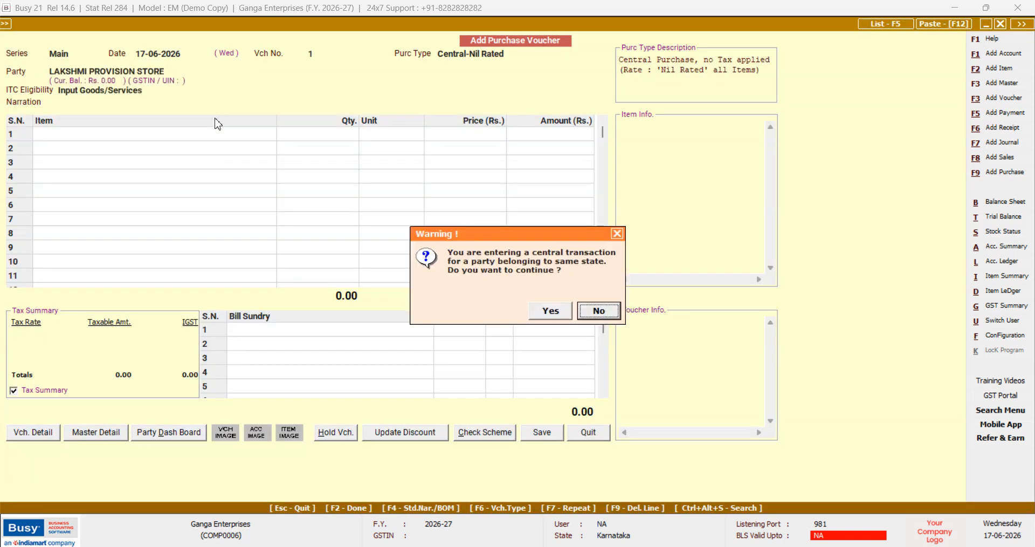
Step: Accept the central transaction for the same-state party and keep ITC eligibility as Input Goods/Services, leaving the narration blank
key("Left")
key("Return")
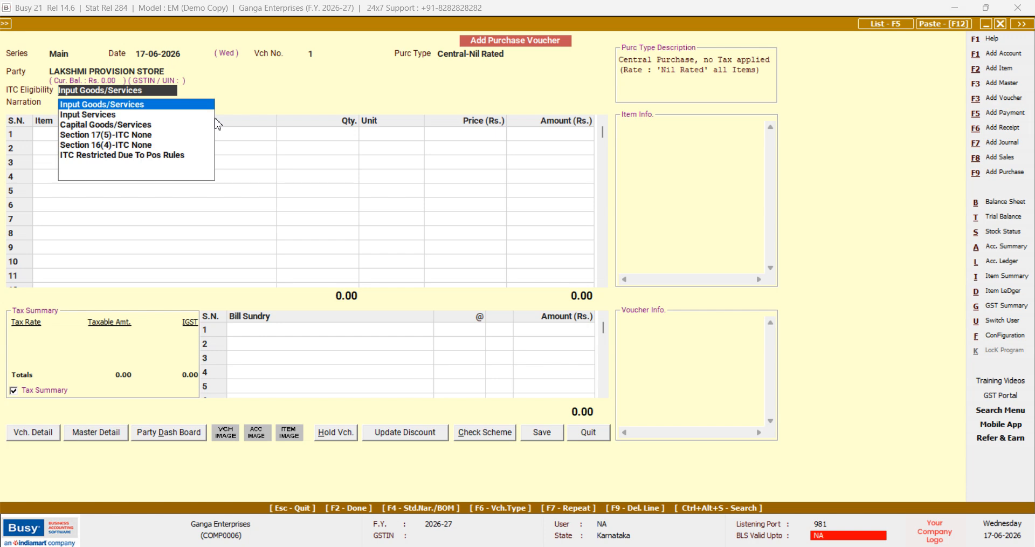
key("Return")
key("Return")
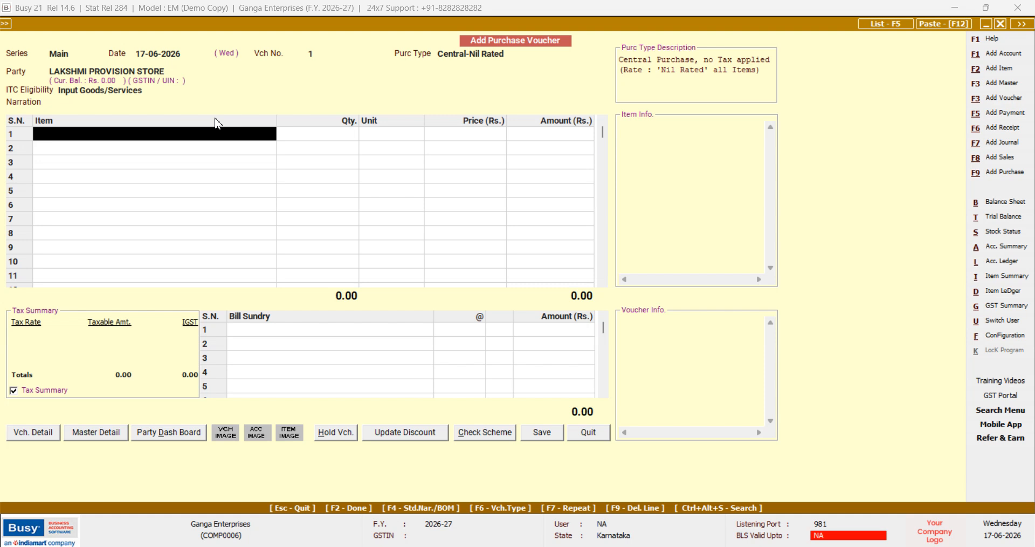
Step: Enter VIMAL as the voucher's first item with 20 Kgs. at a price of 12.50 and no discount
type("V")
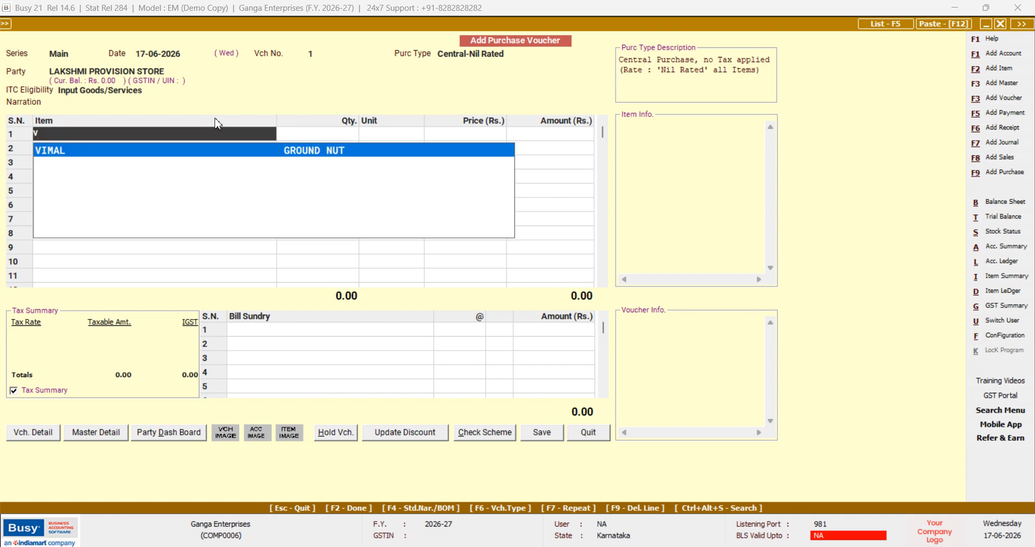
key("Return")
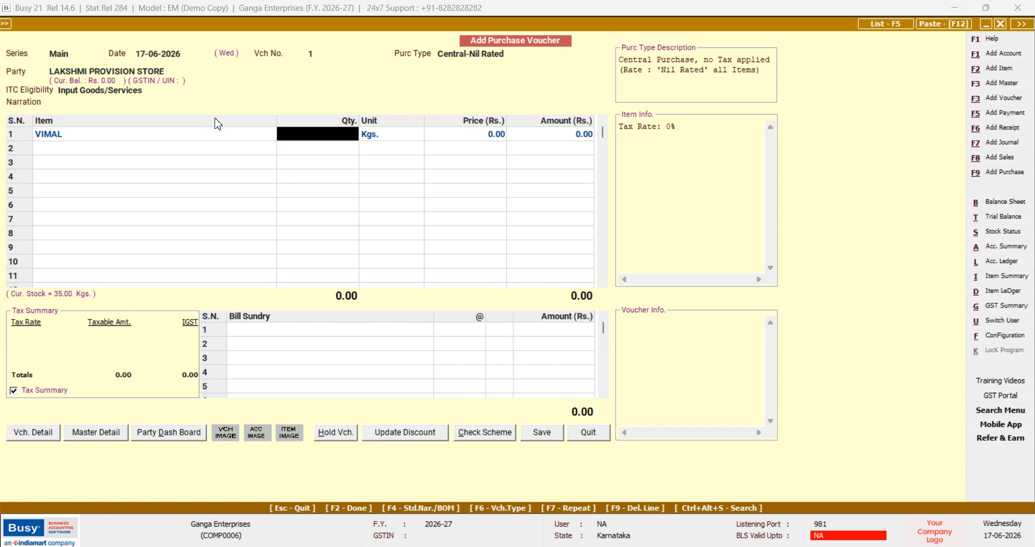
type("20")
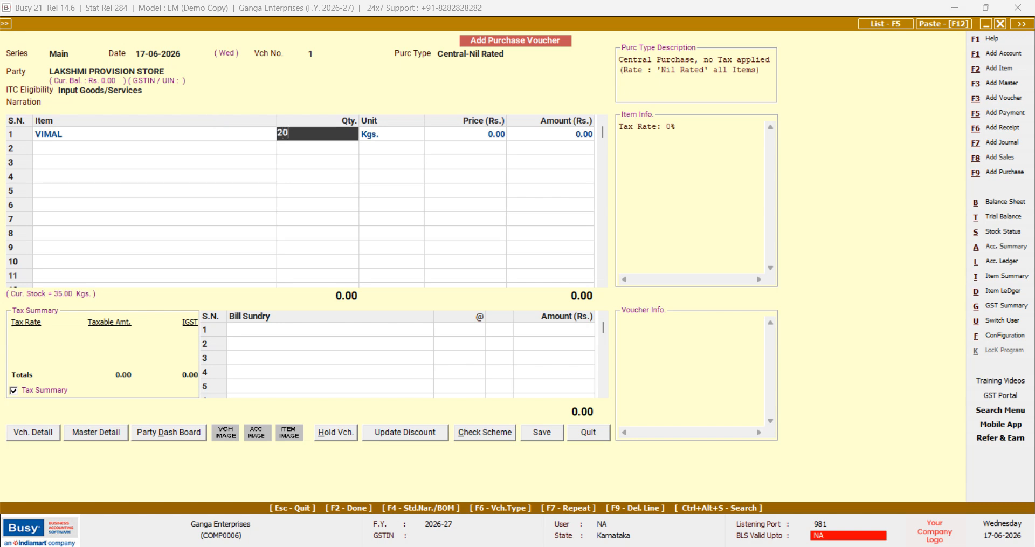
key("Return")
key("Return")
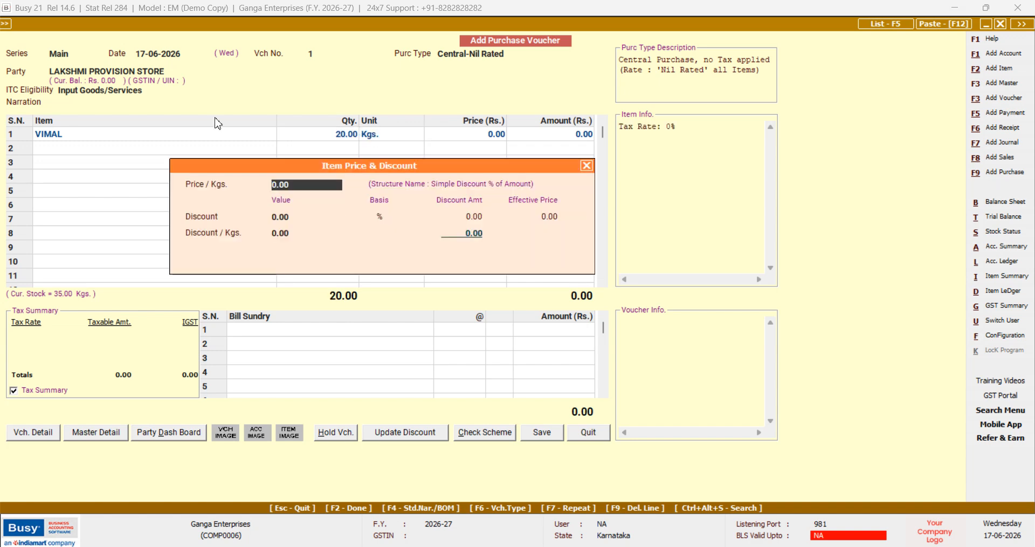
key("Return")
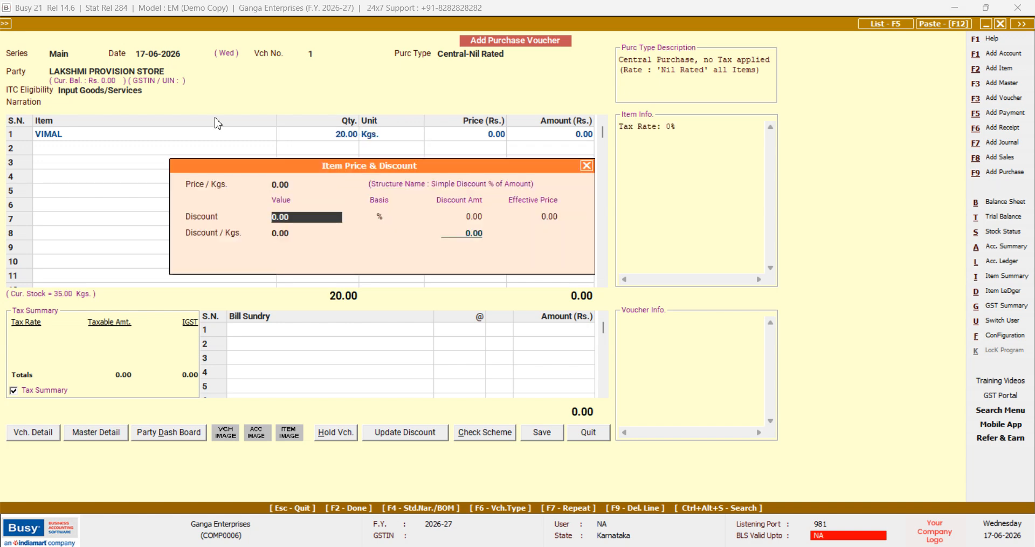
key("Up")
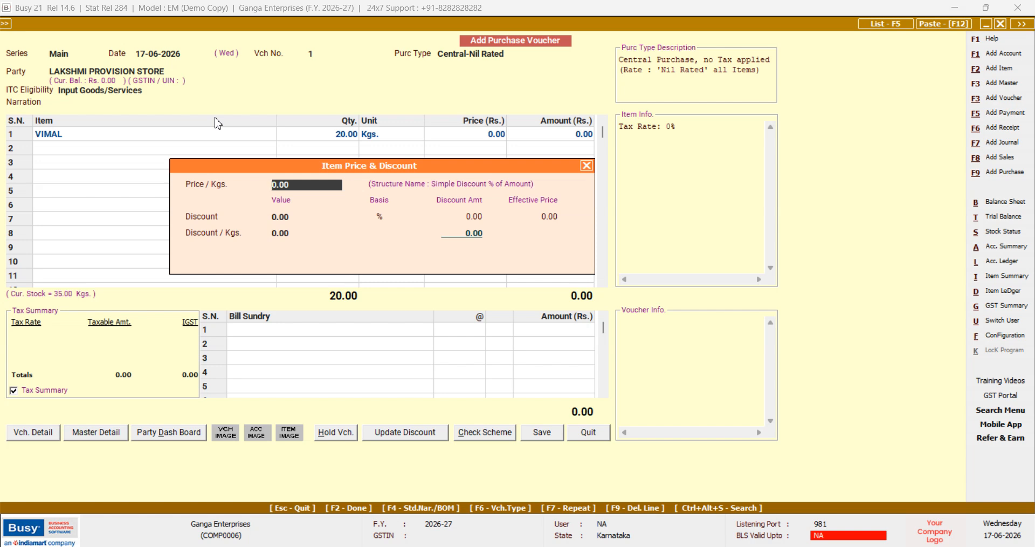
type("12.5")
key("Return")
key("Return")
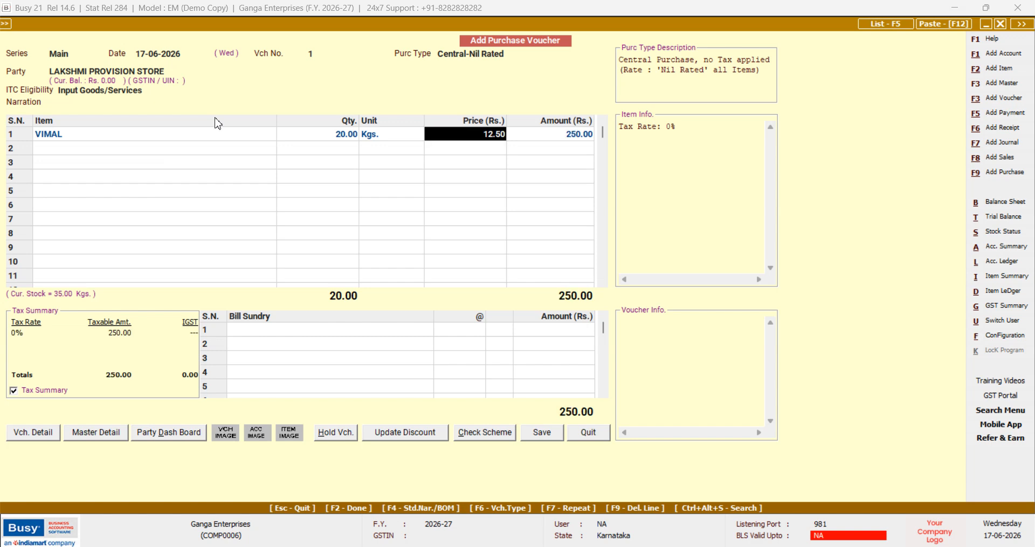
key("Return")
key("Return")
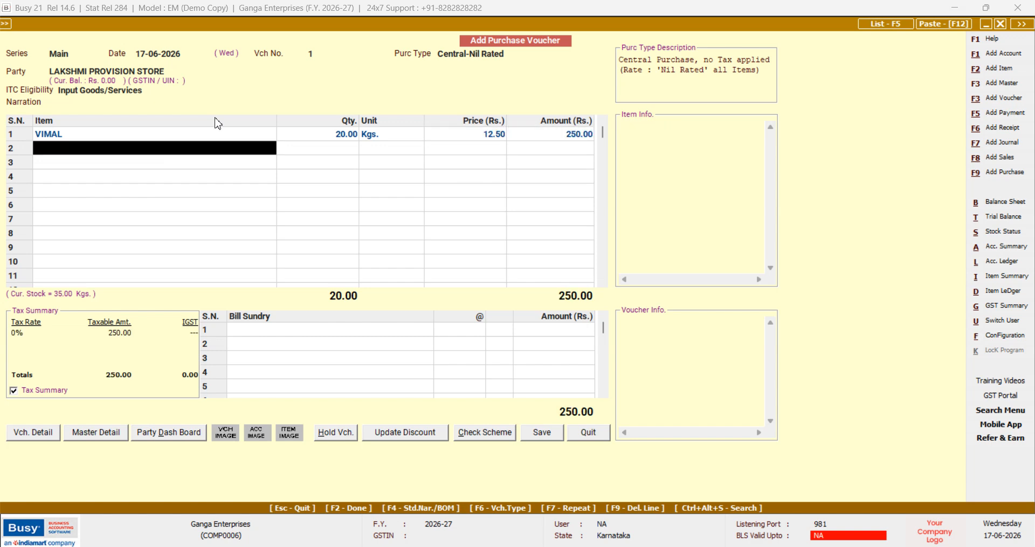
Step: Enter STAR as the second item with 22 Kgs. at a price of 15.50 and no discount
type("s")
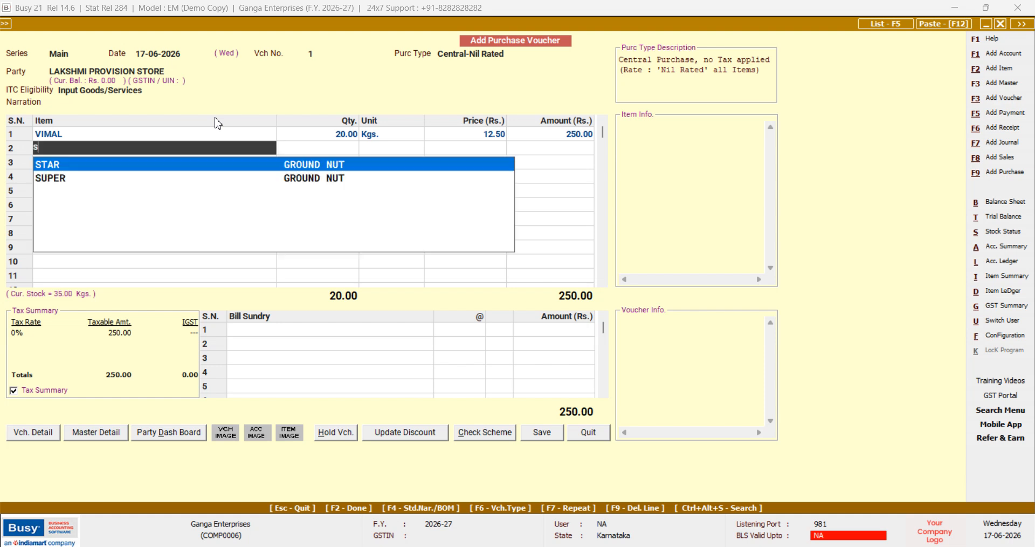
key("Return")
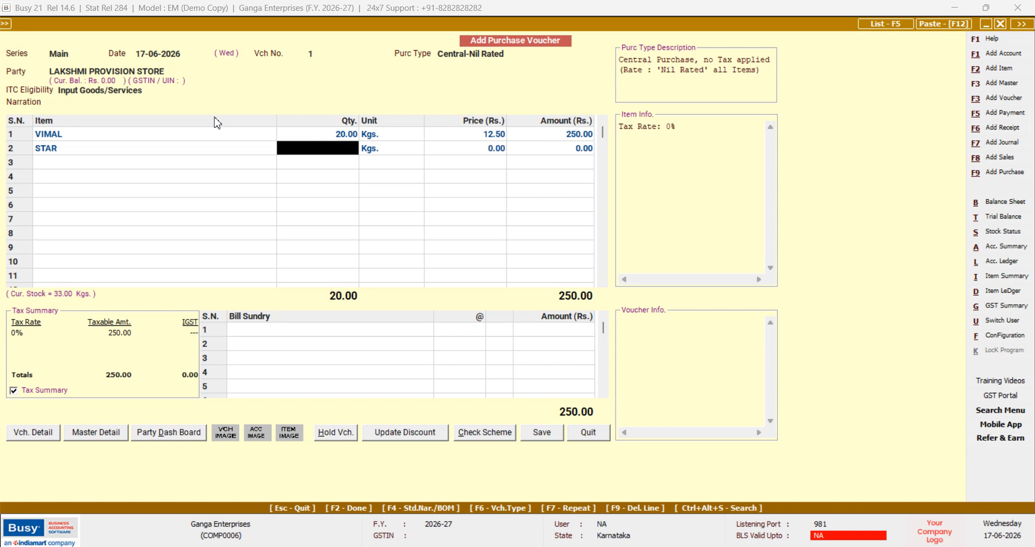
type("22")
key("Return")
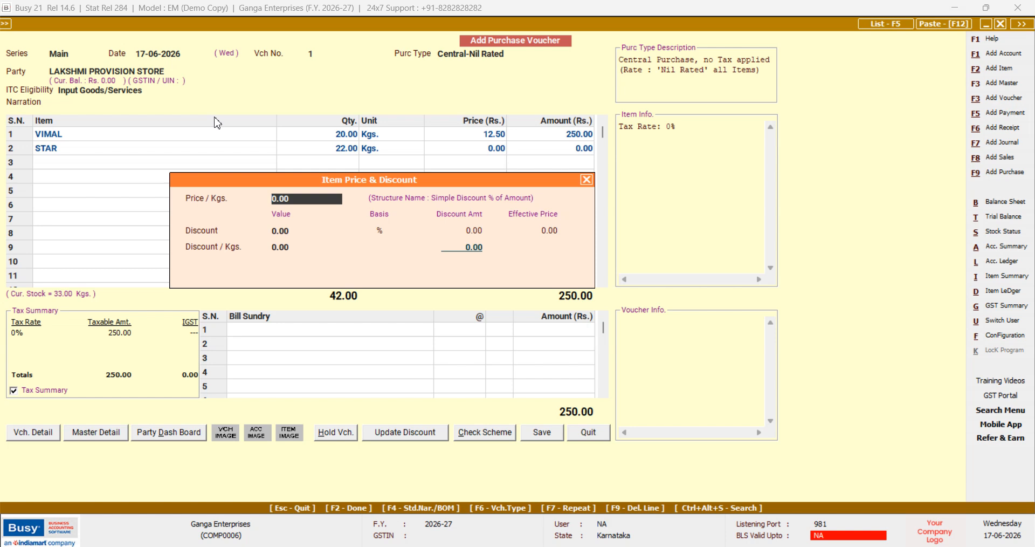
type("15.5")
key("Return")
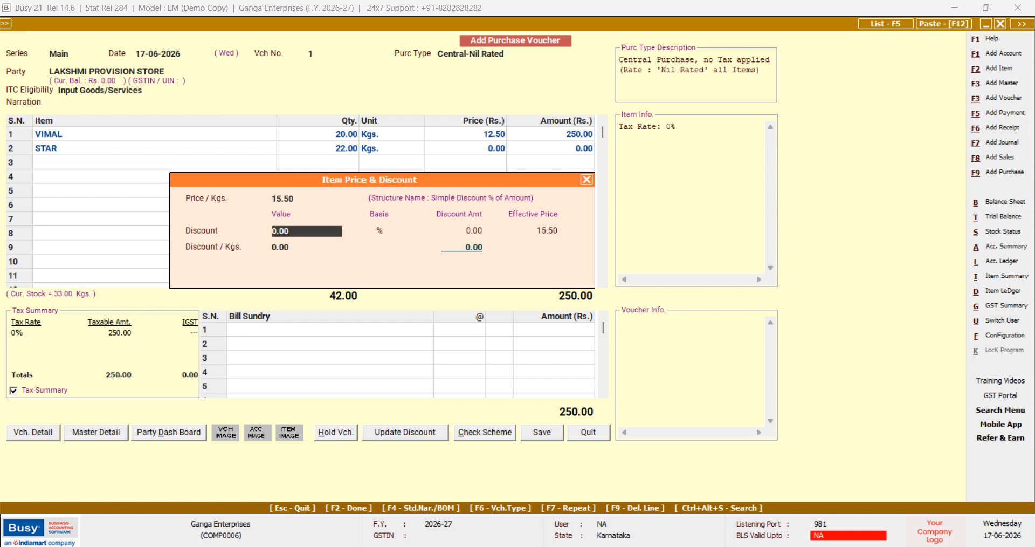
key("Return")
key("Return")
key("Return")
key("Return")
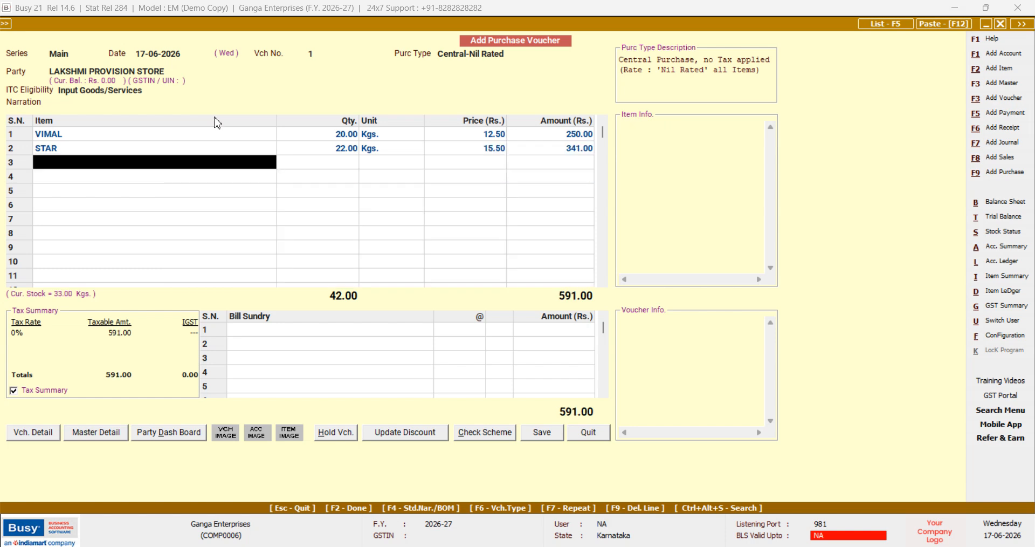
Step: Enter GUDKA as the third item with 12 Kgs. at a price of 13.50 and no discount
type("g")
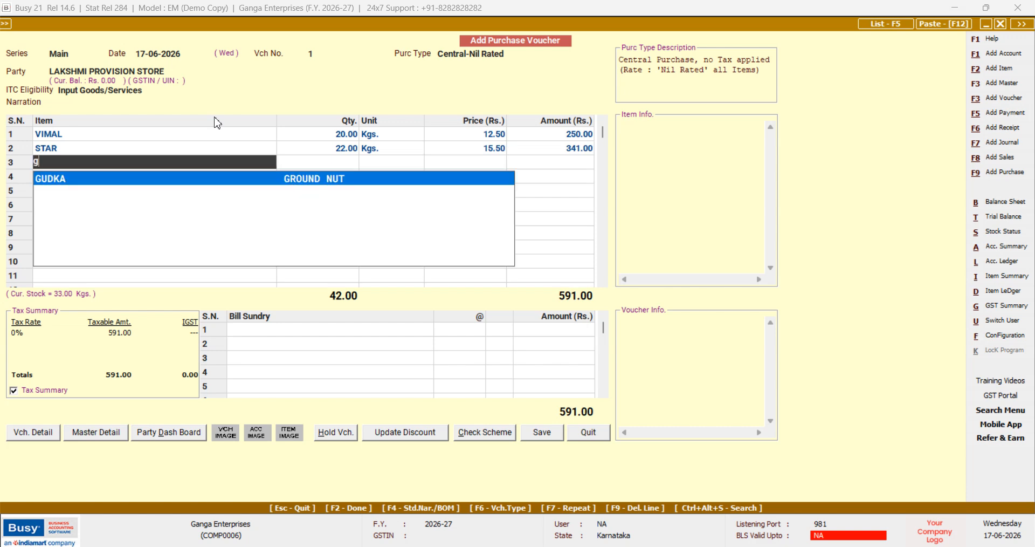
key("Return")
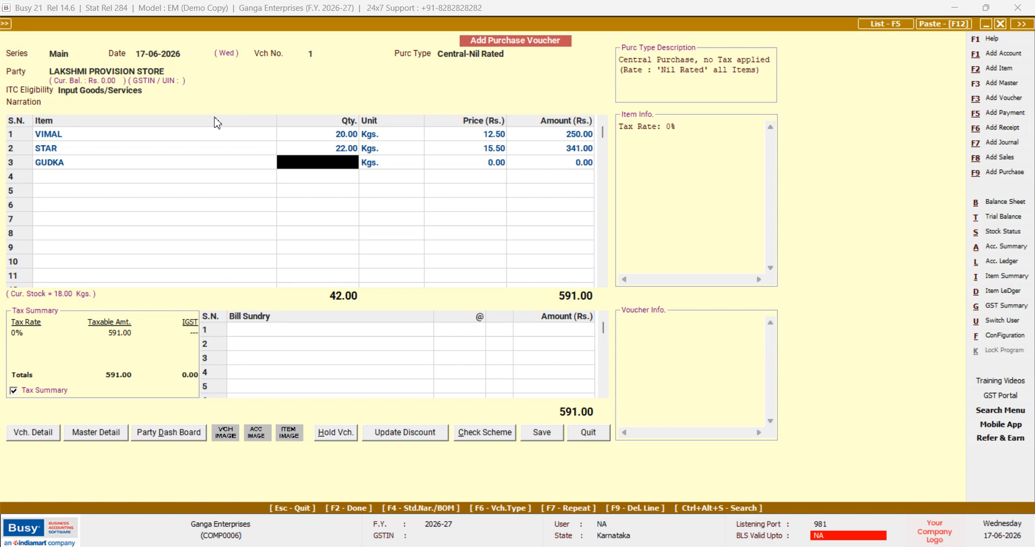
type("12")
key("Return")
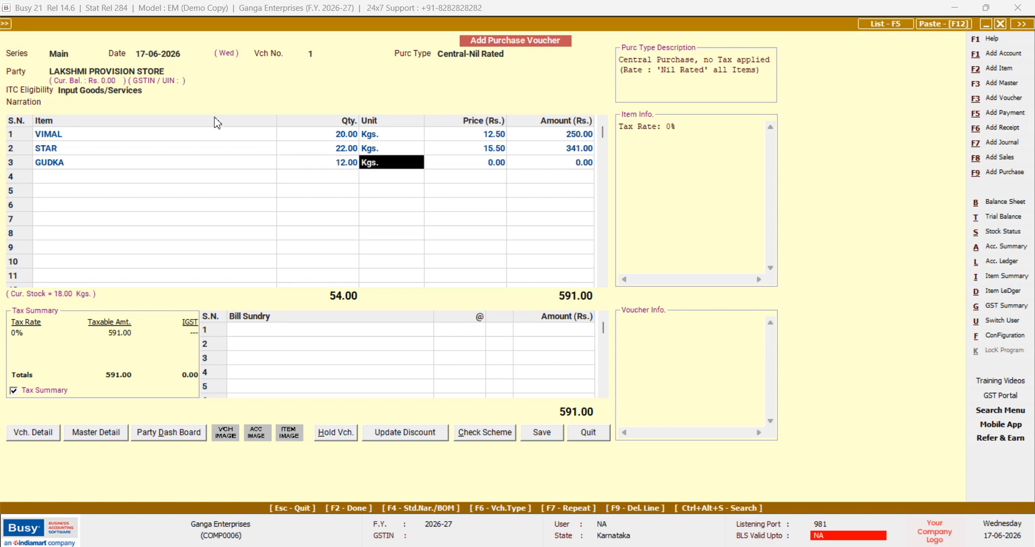
key("Return")
key("Return")
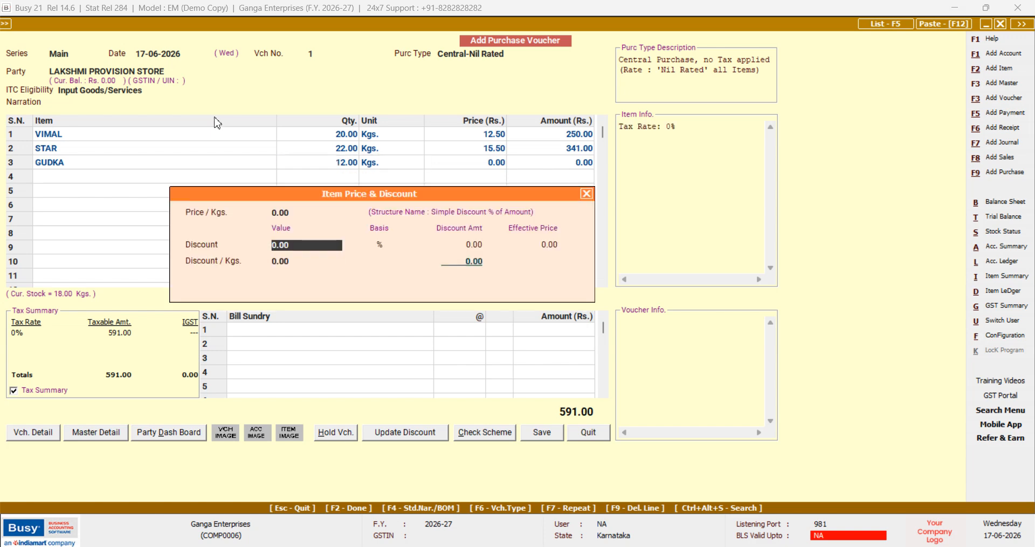
key("Up")
type("13.50")
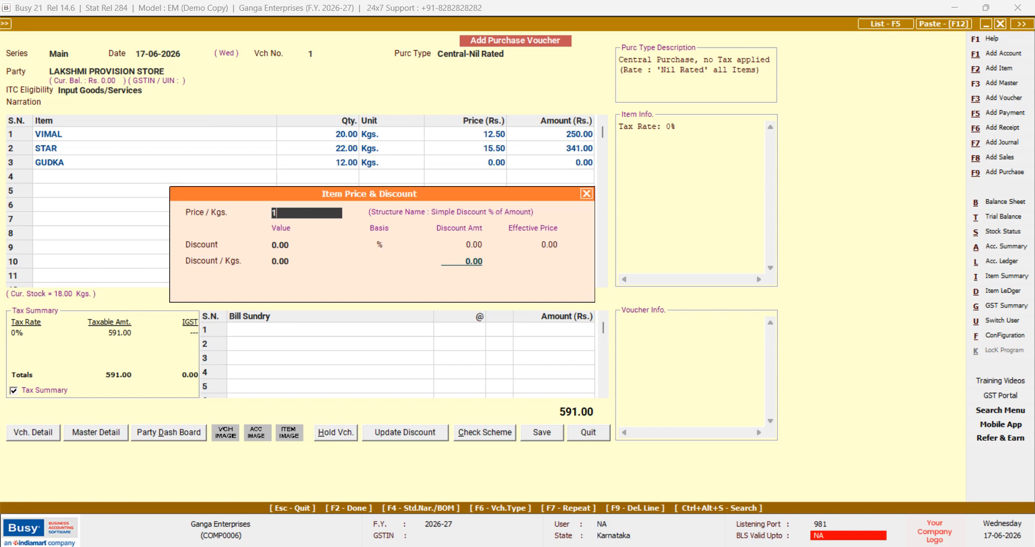
key("Return")
key("Return")
key("Return")
key("Return")
key("Return")
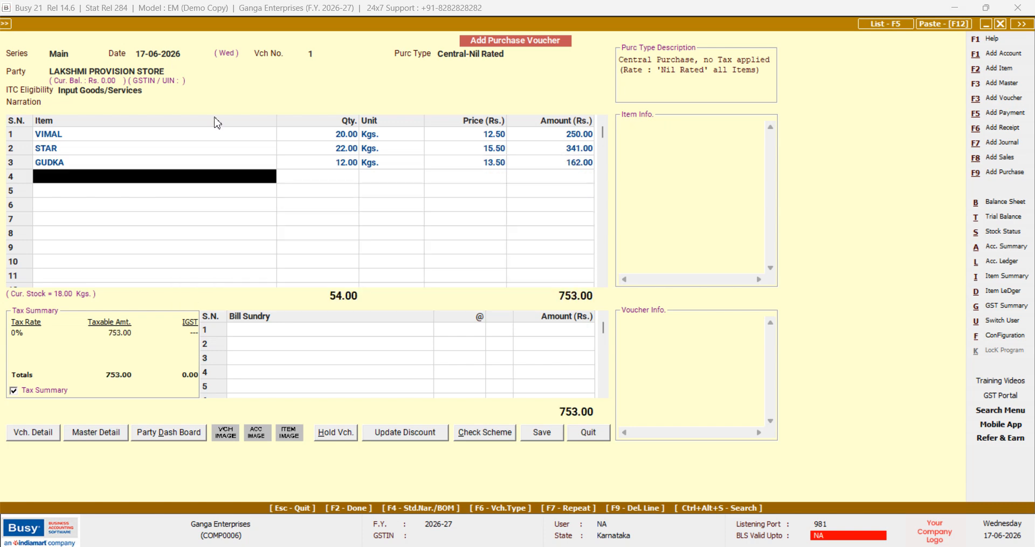
Step: Enter PANBAR as the fourth item with 66 Kgs. at a price of 14.70 and no discount
type("p")
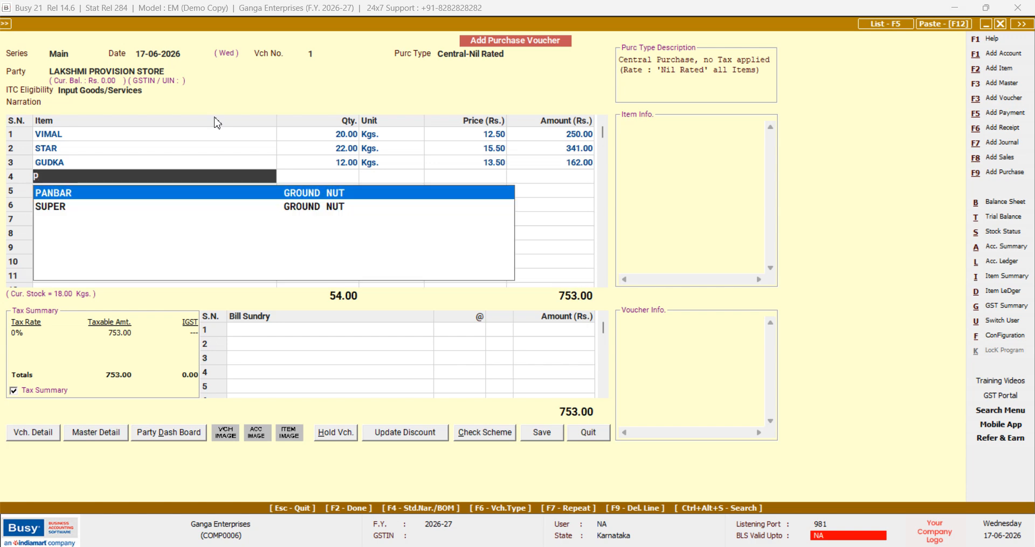
key("Return")
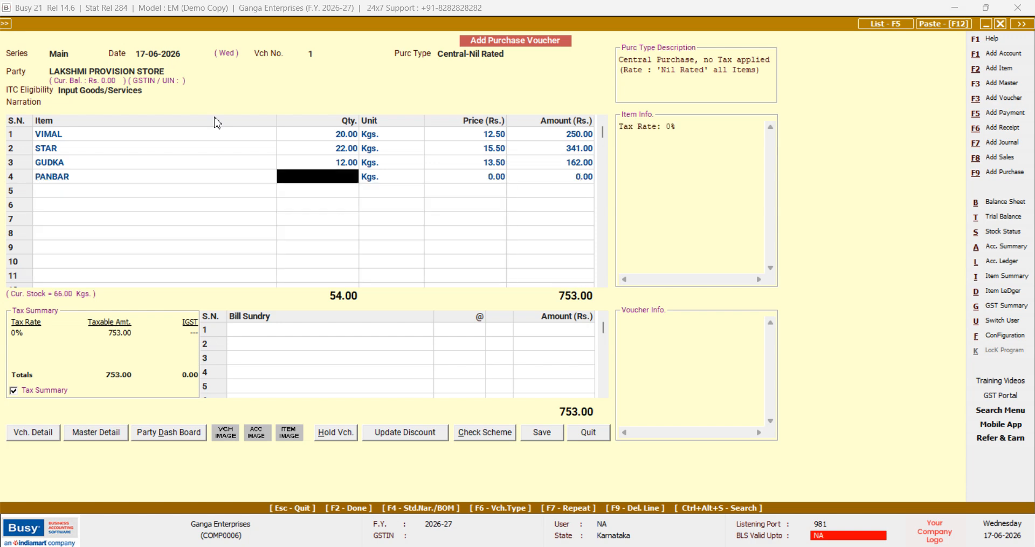
type("66")
key("Return")
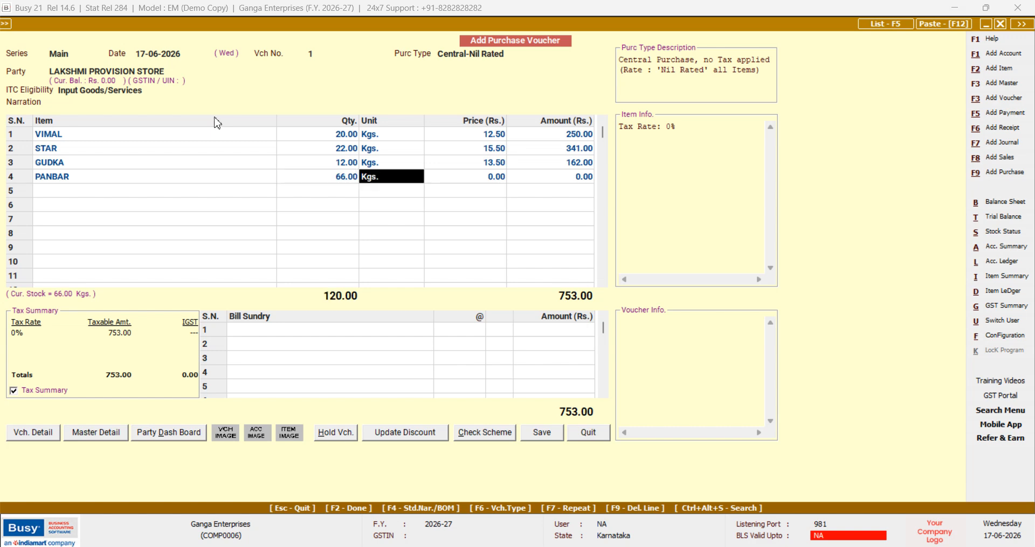
key("Return")
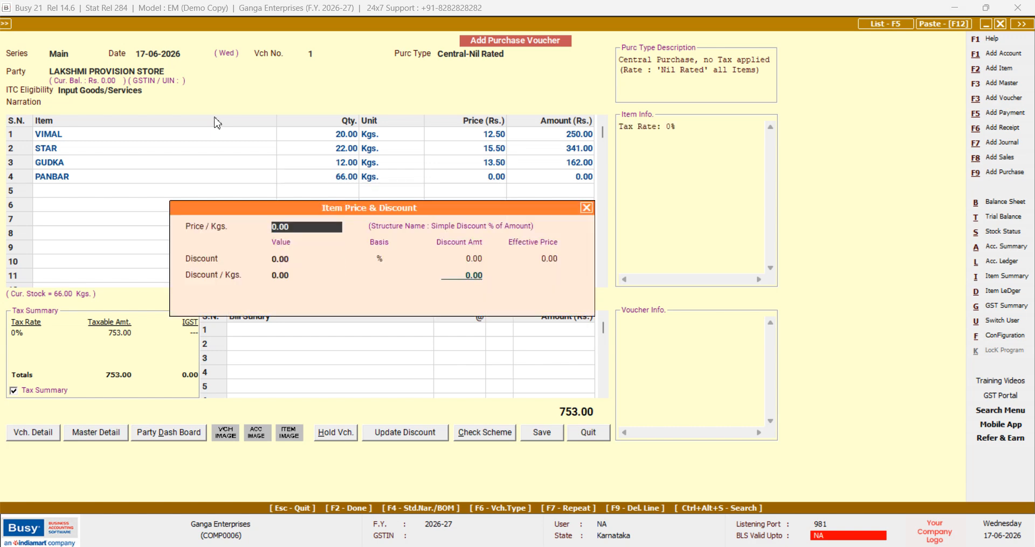
type("14.7")
key("Return")
key("Return")
key("Return")
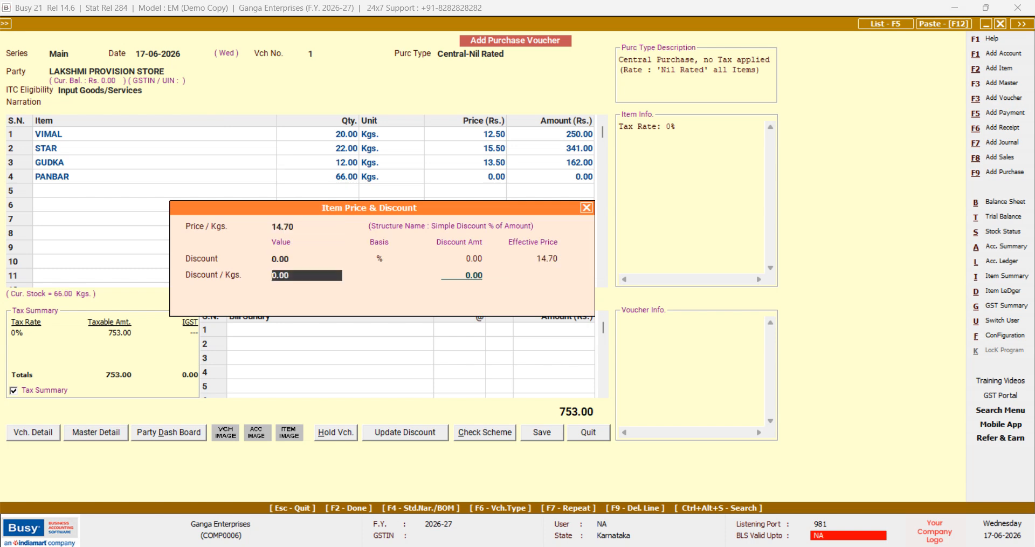
key("Return")
key("Return")
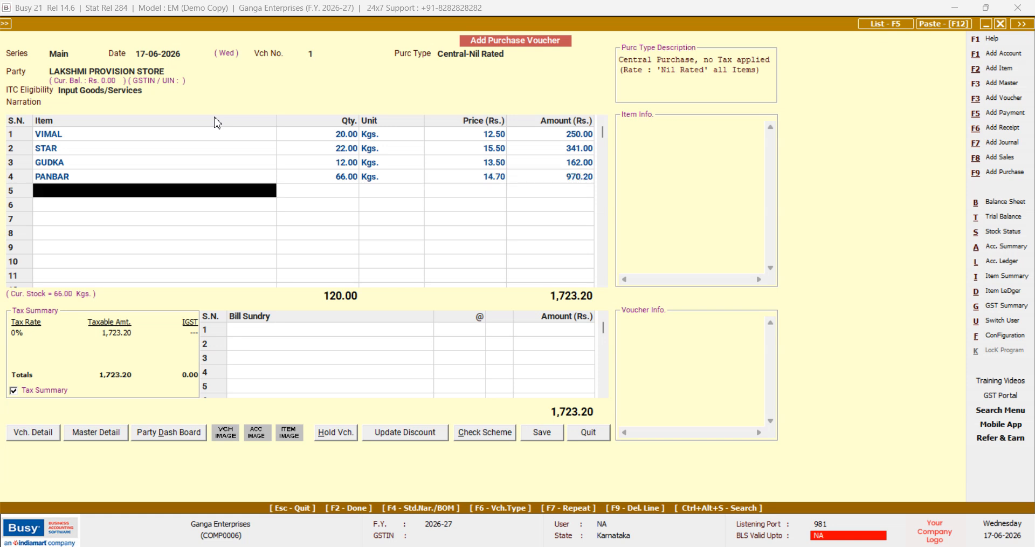
Step: Enter SUPER as the fifth item with 18 Kgs. at a price of 45.50 and no discount
type("s")
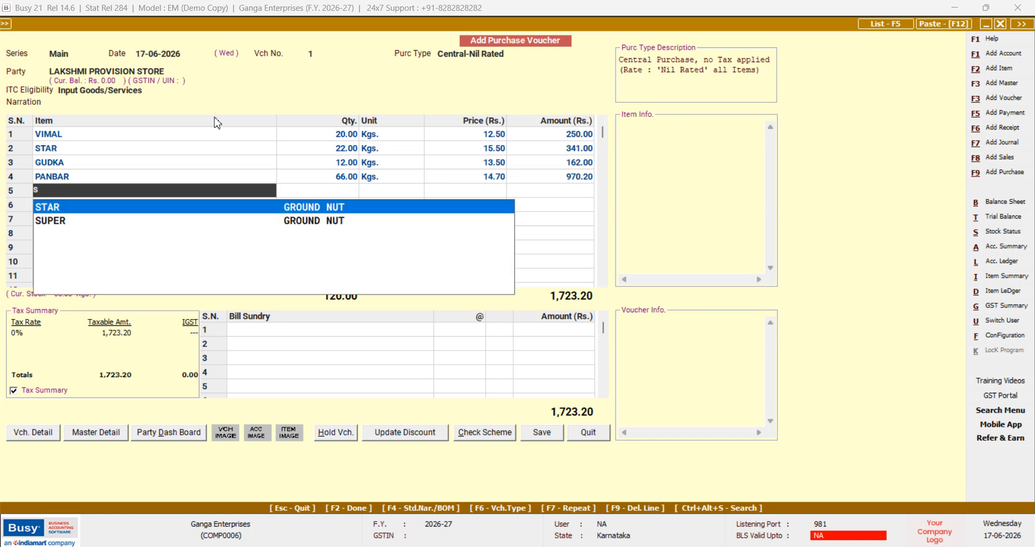
key("Down")
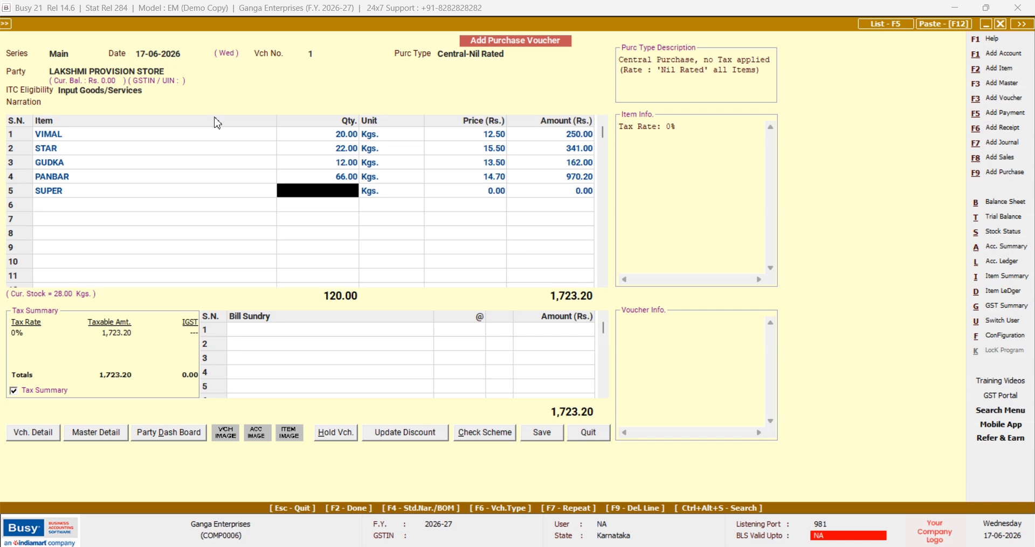
type("18")
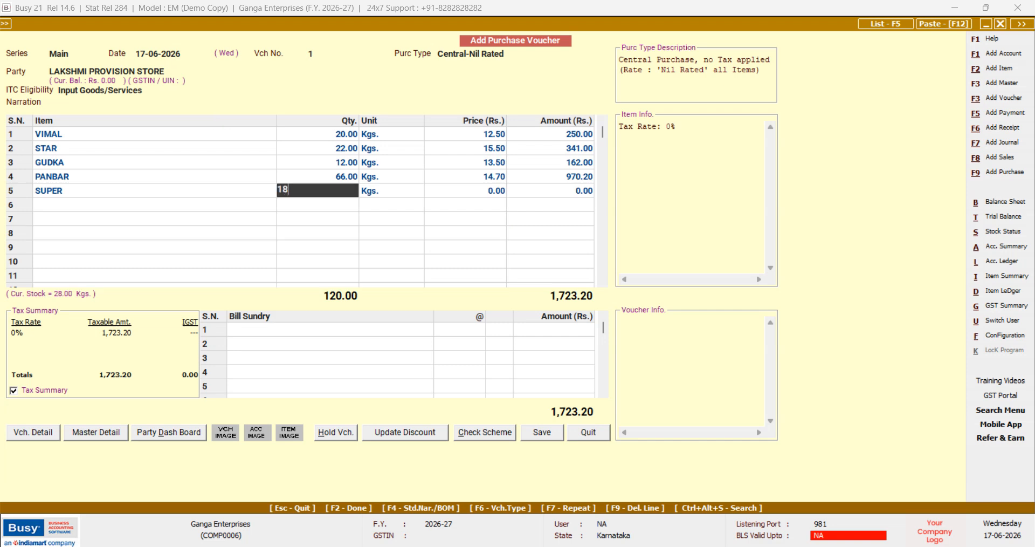
key("Return")
key("Return")
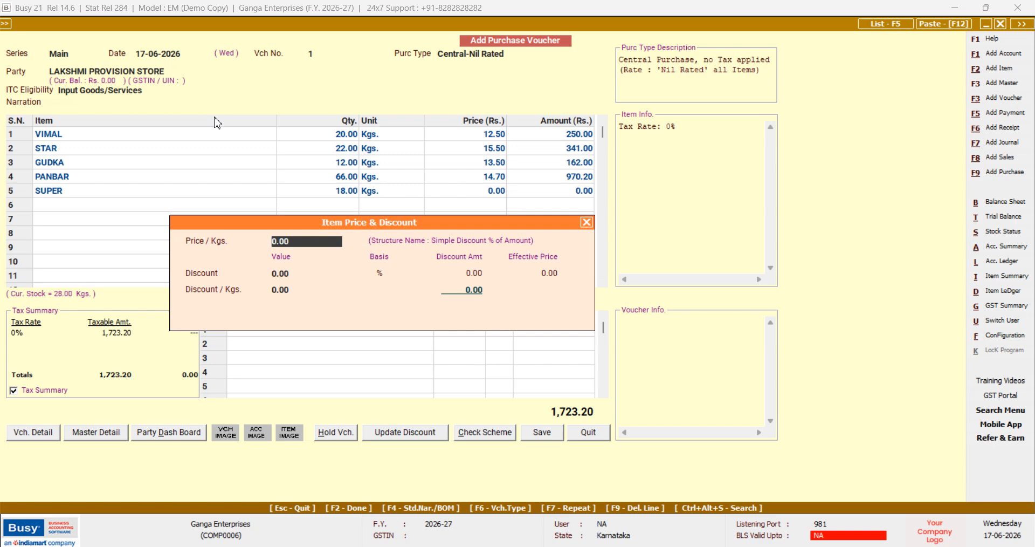
type("45.5")
key("Return")
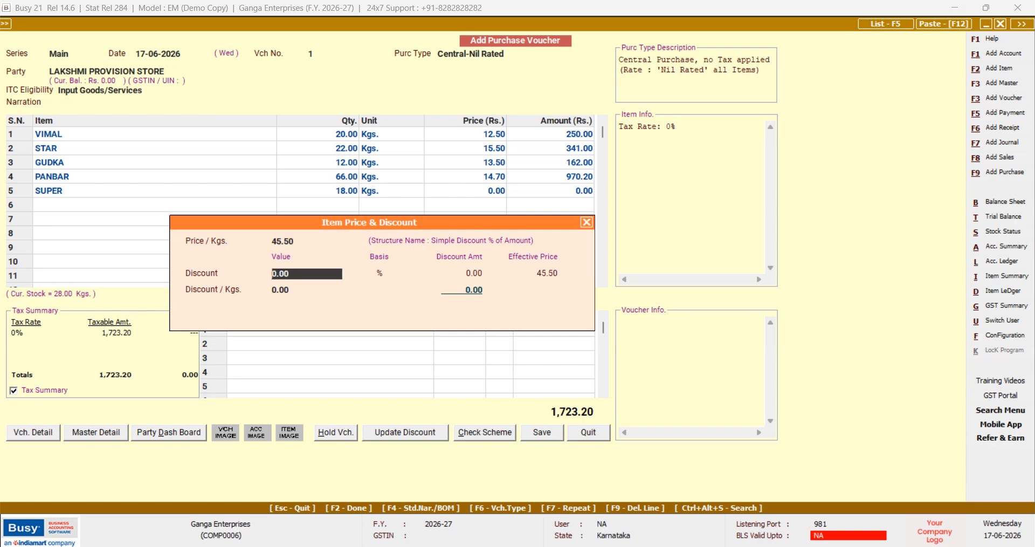
key("Return")
key("Return")
key("Return")
key("Return")
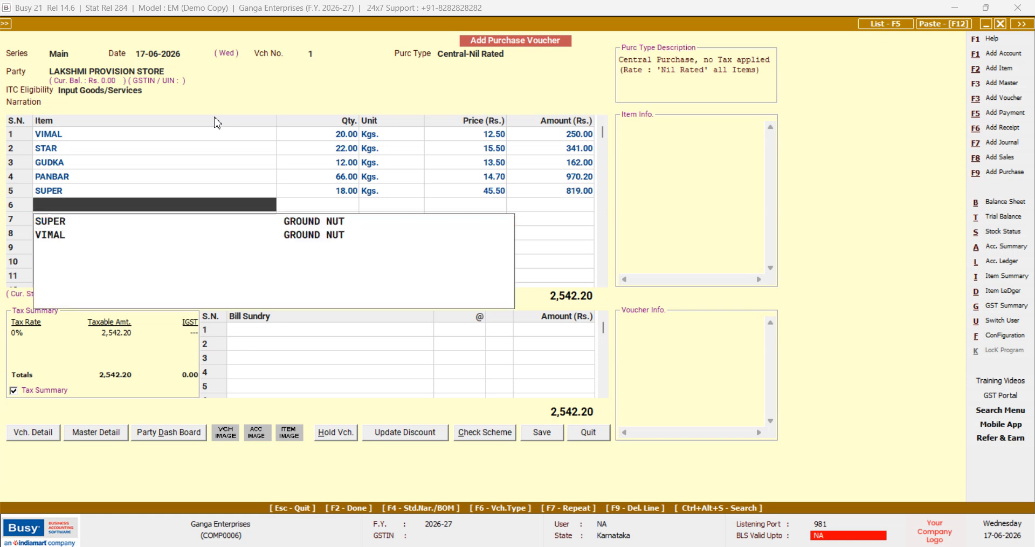
Step: Save the purchase voucher with the default new bill reference 1 and blank transport details, and leave voucher entry
key("Escape")
key("F2")
key("F2")
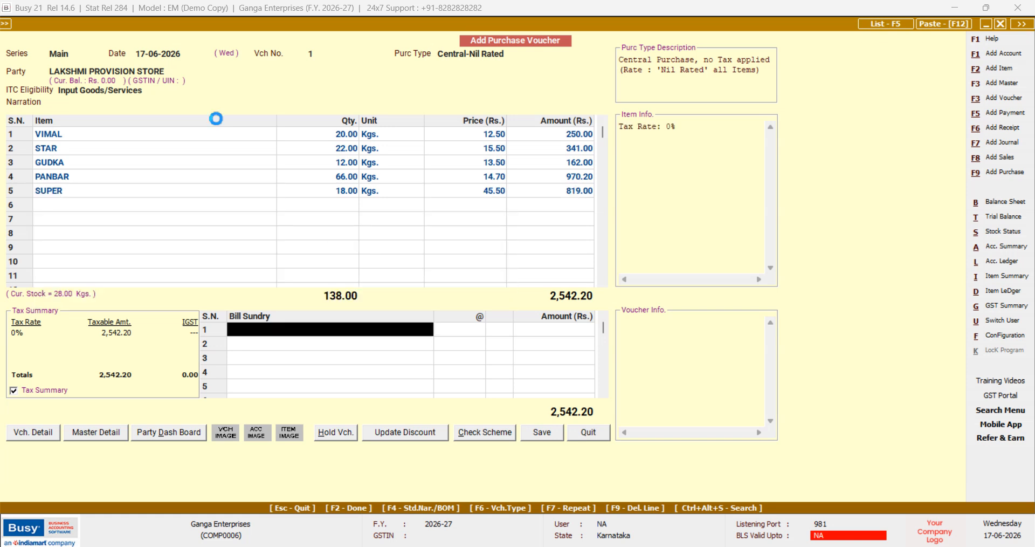
key("Left")
key("Return")
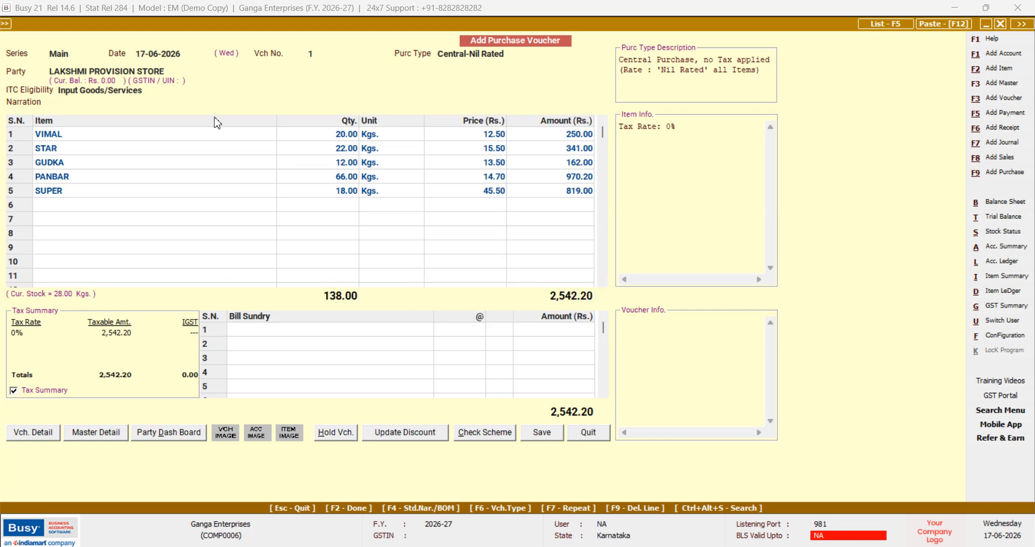
key("F2")
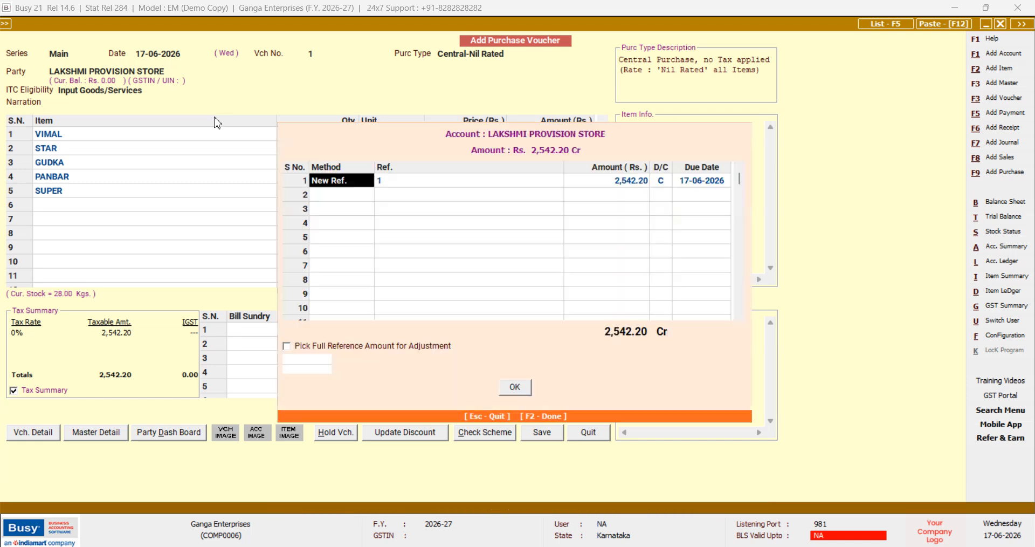
key("F2")
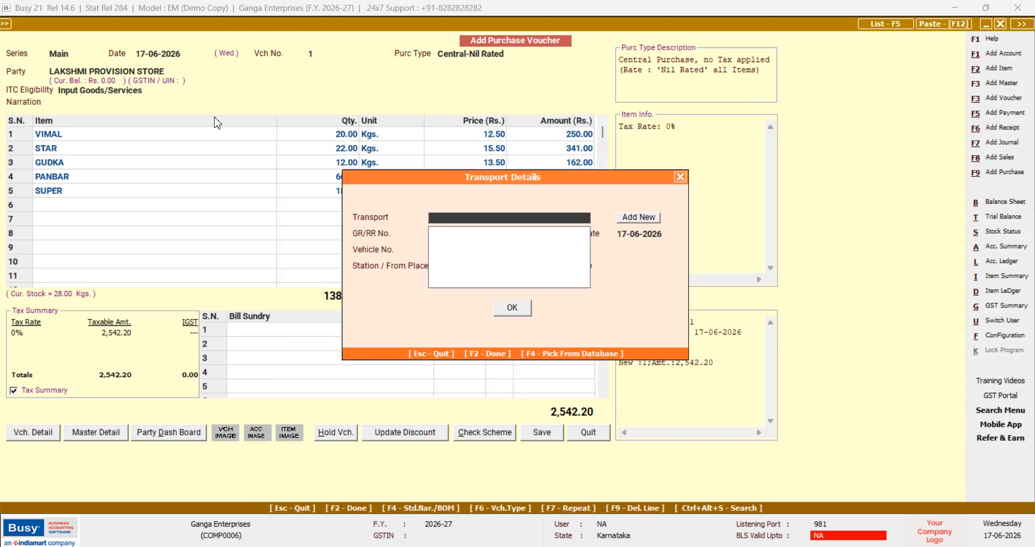
key("F2")
key("Return")
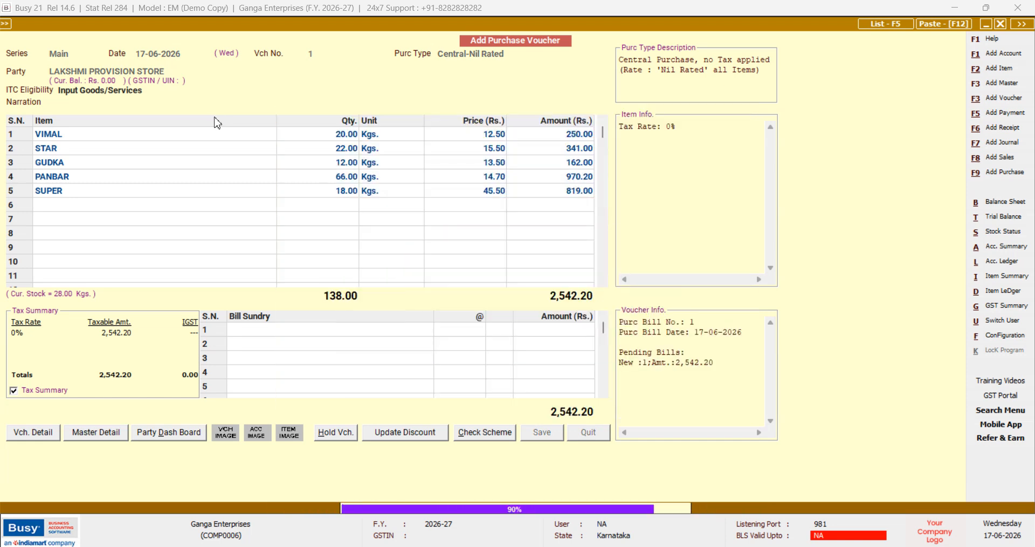
key("Escape")
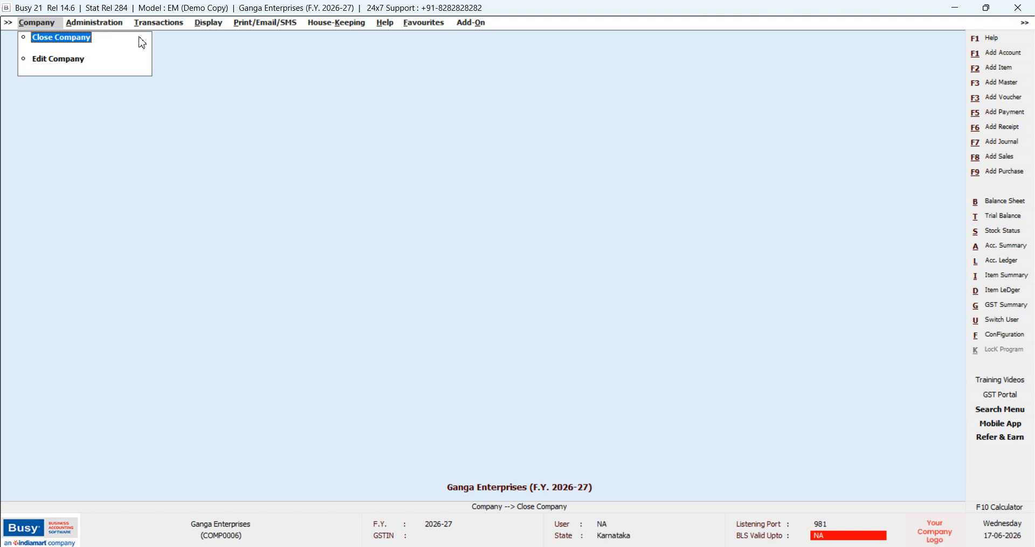
Step: Start adding a new Purchase Return (Dr. Note) voucher
key("Right")
key("Right")
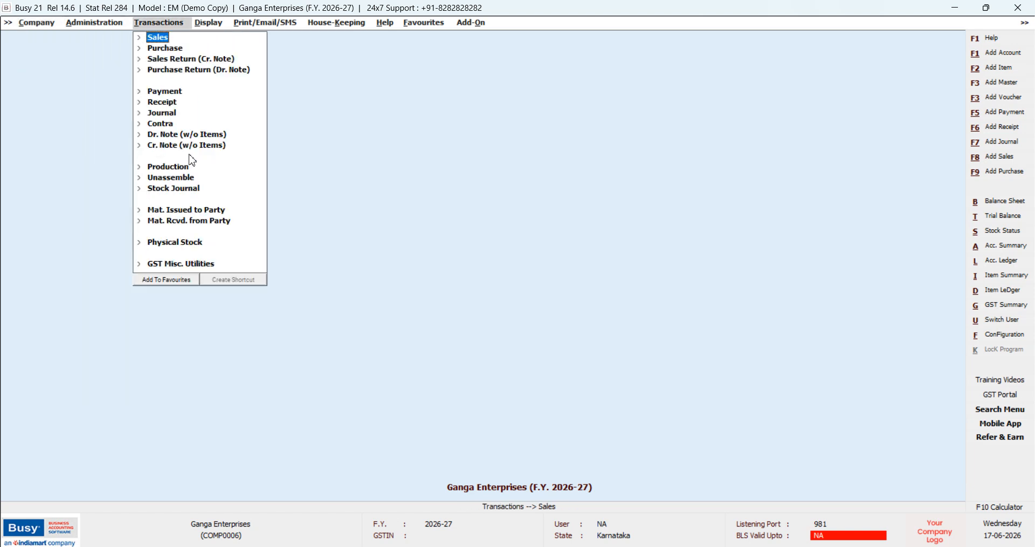
left_click(186, 71)
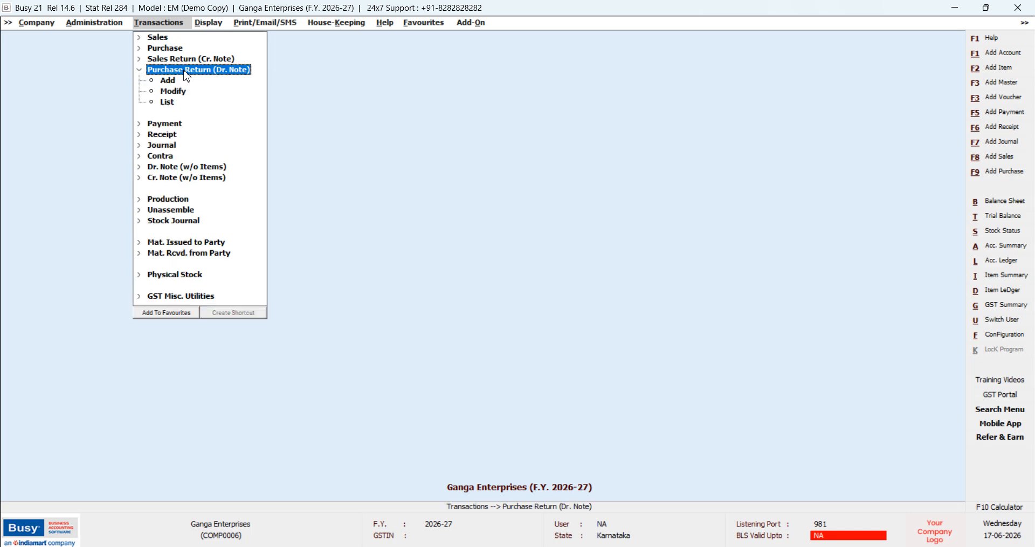
double_click(167, 81)
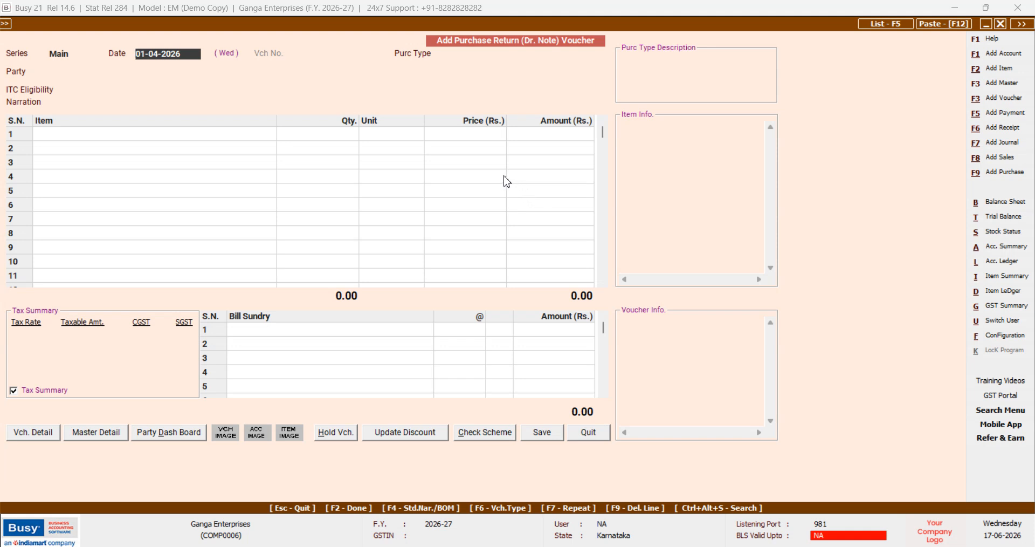
Step: Keep the return voucher's date as 01-04-2026 and set its purchase type to Central-Nil Rated
key("Return")
key("Return")
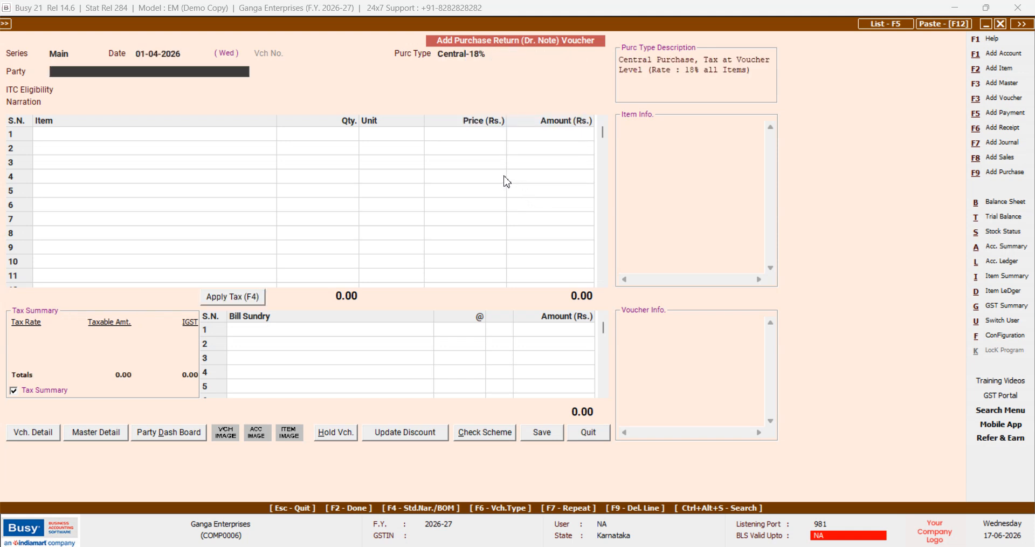
key("Escape")
key("Down")
key("Down")
key("Down")
key("Down")
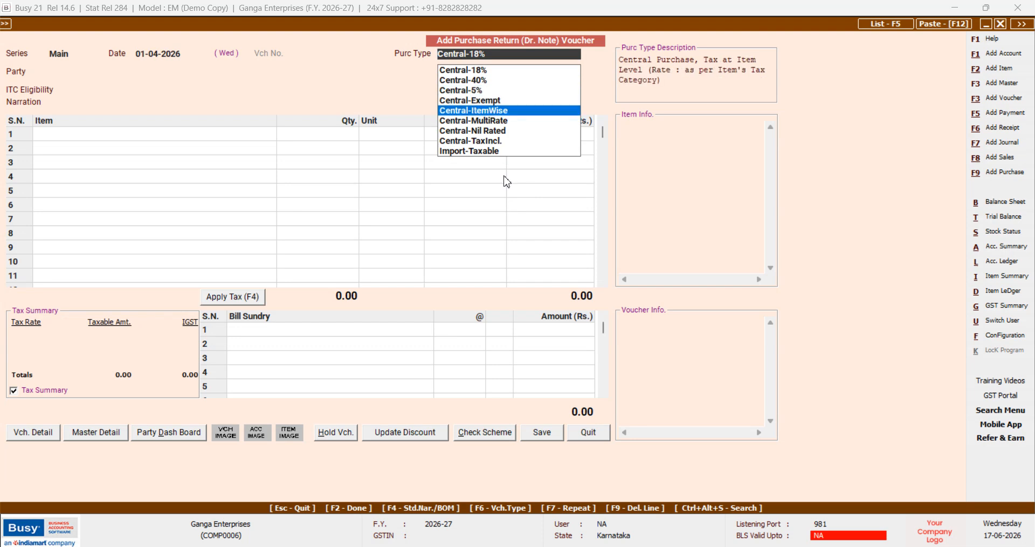
key("Down")
key("Down")
key("Return")
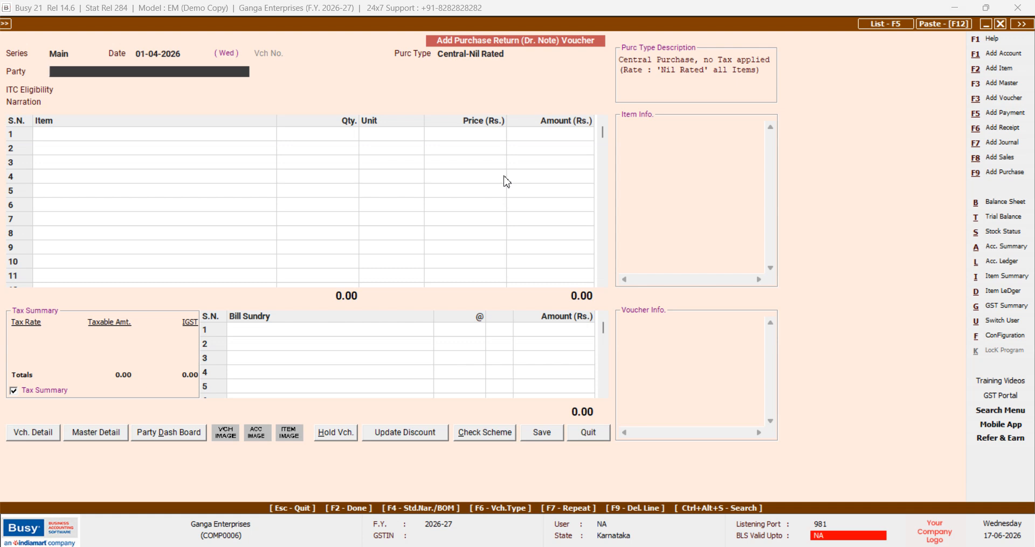
Step: Choose LAKSHMI PROVISION STORE as the party and accept the original purchase details with a blank voucher number and zero amounts
type("L")
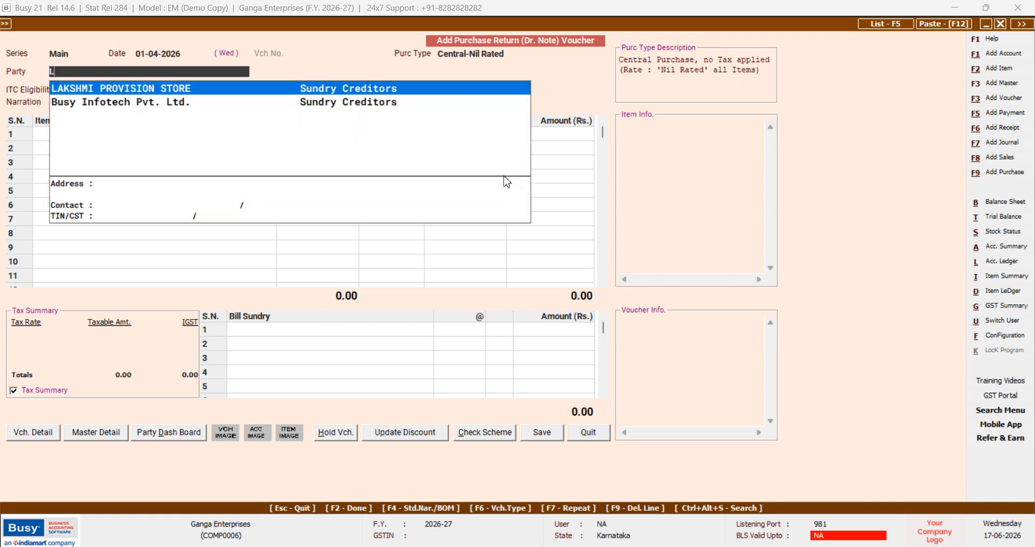
key("Return")
key("Return")
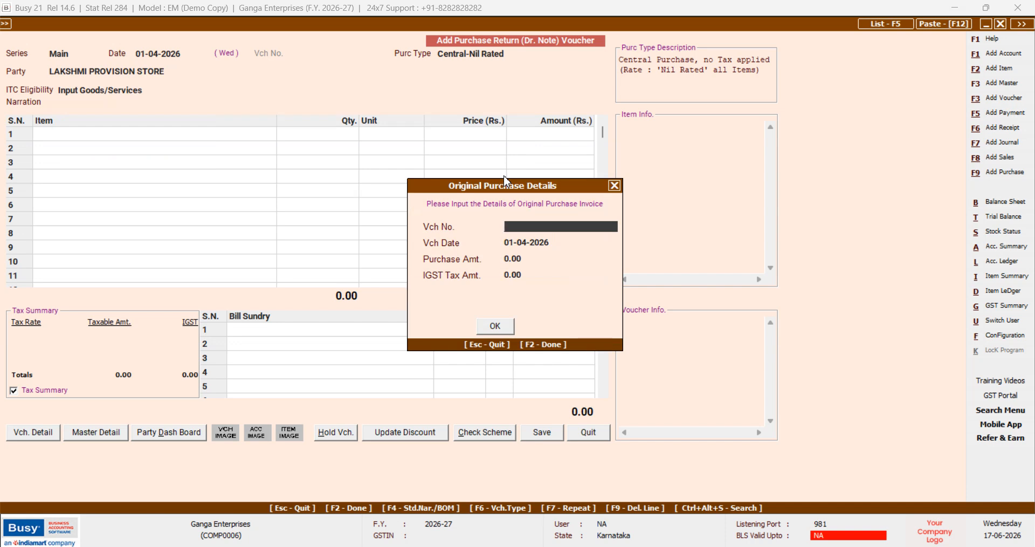
key("Return")
key("Left")
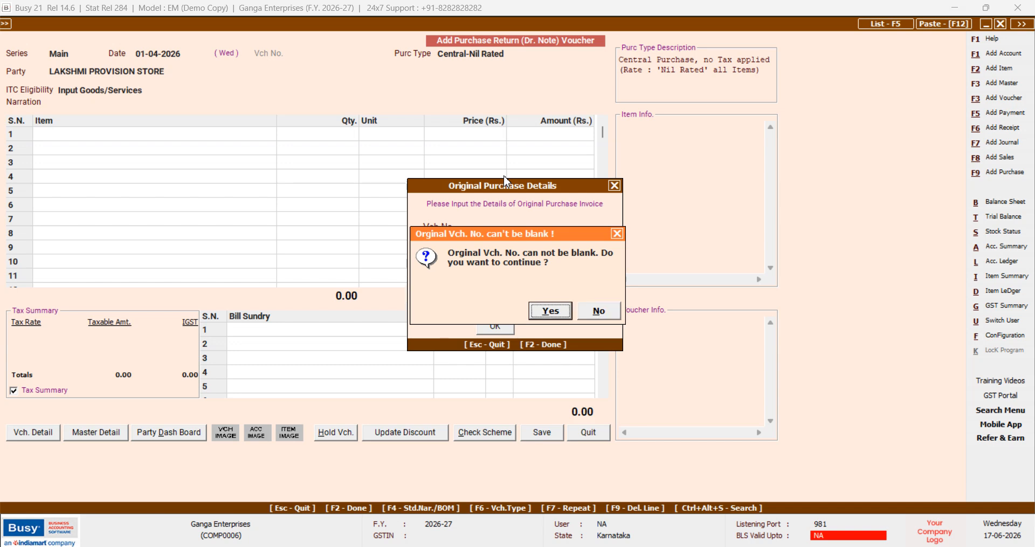
key("Return")
key("Return")
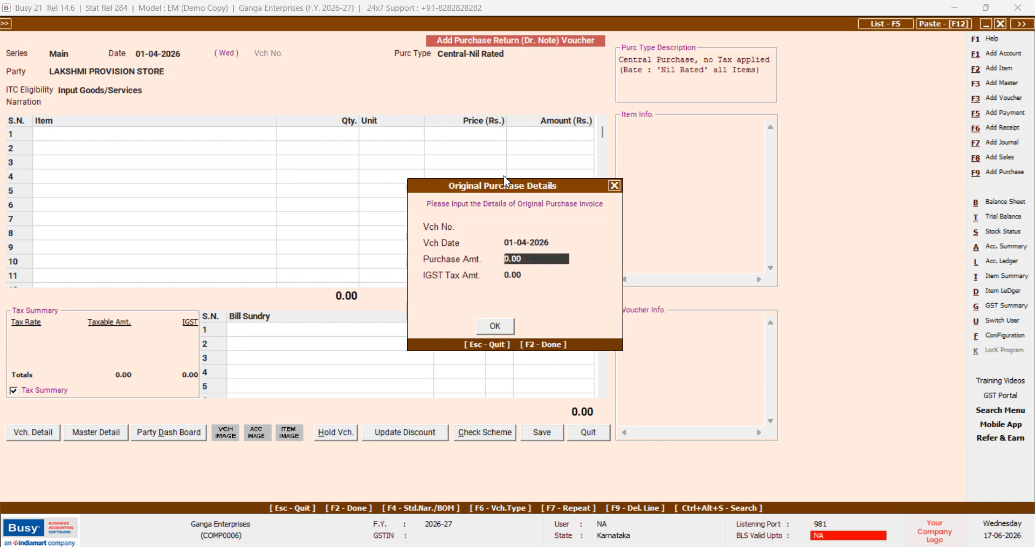
key("Return")
key("Return")
key("Return")
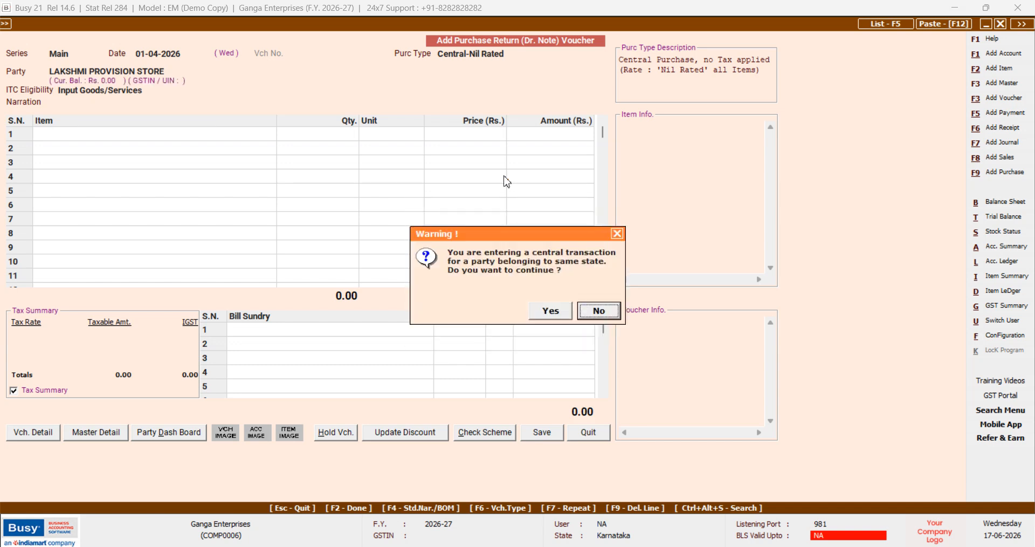
Step: Allow the central transaction for the same-state party and keep Input Goods/Services as the return's ITC eligibility, without a narration
key("Left")
key("Return")
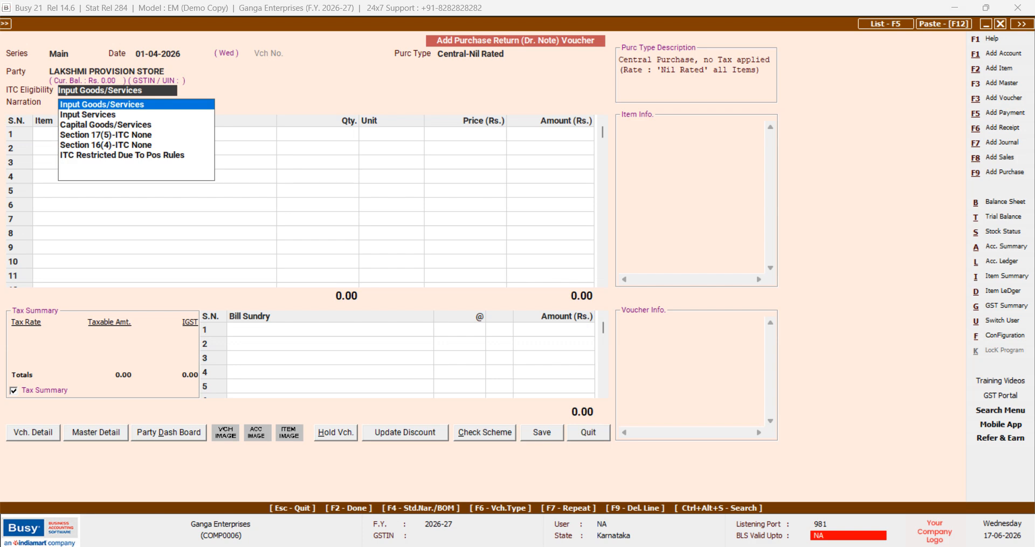
key("Return")
key("Return")
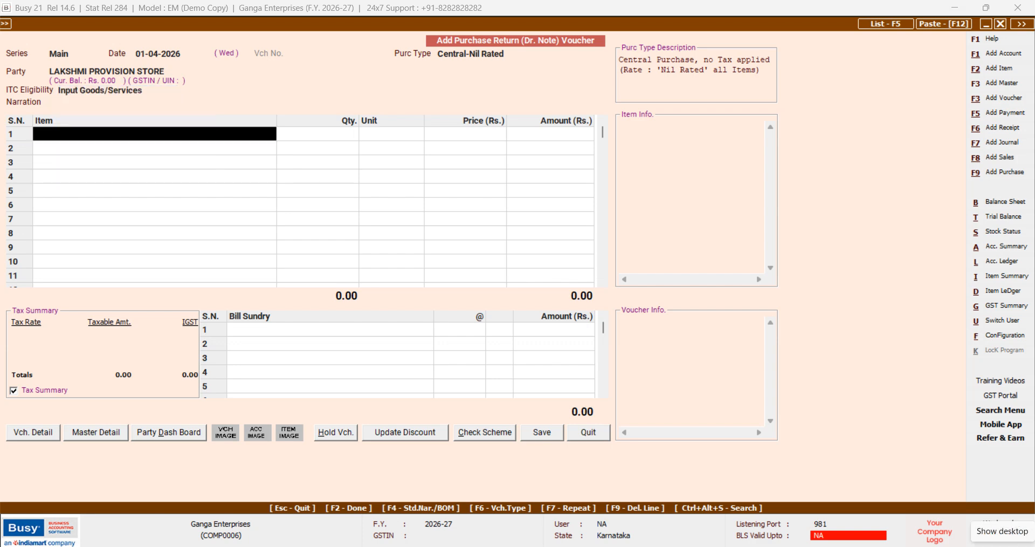
Step: Enter VIMAL as the first return item with a quantity of 10 Kgs. at a price of 12.50 and no discount
type("V")
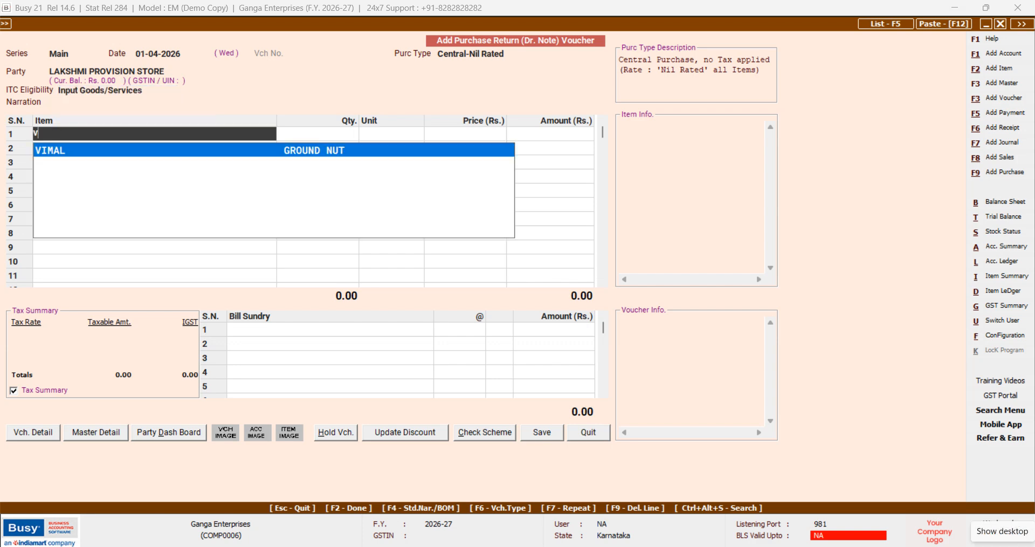
key("Return")
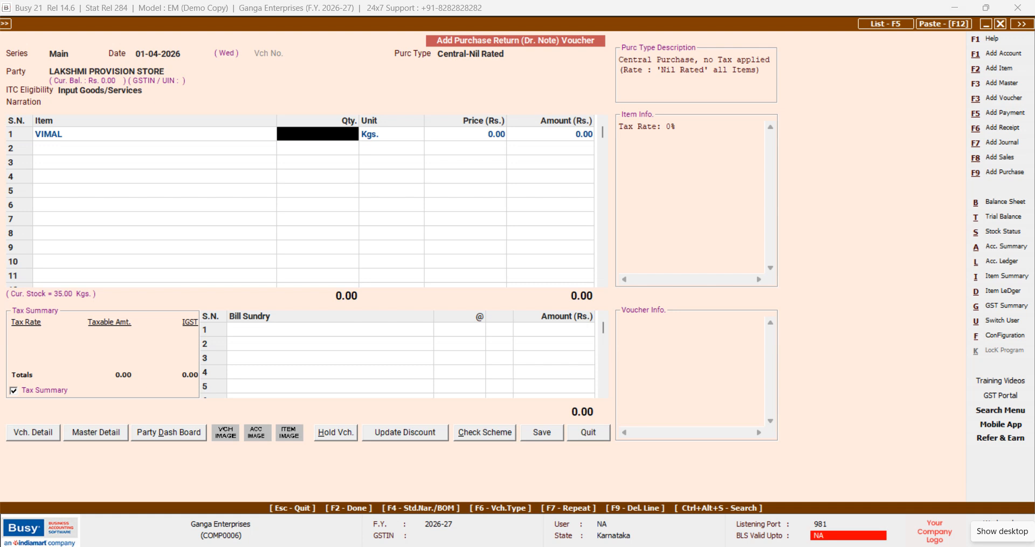
type("10")
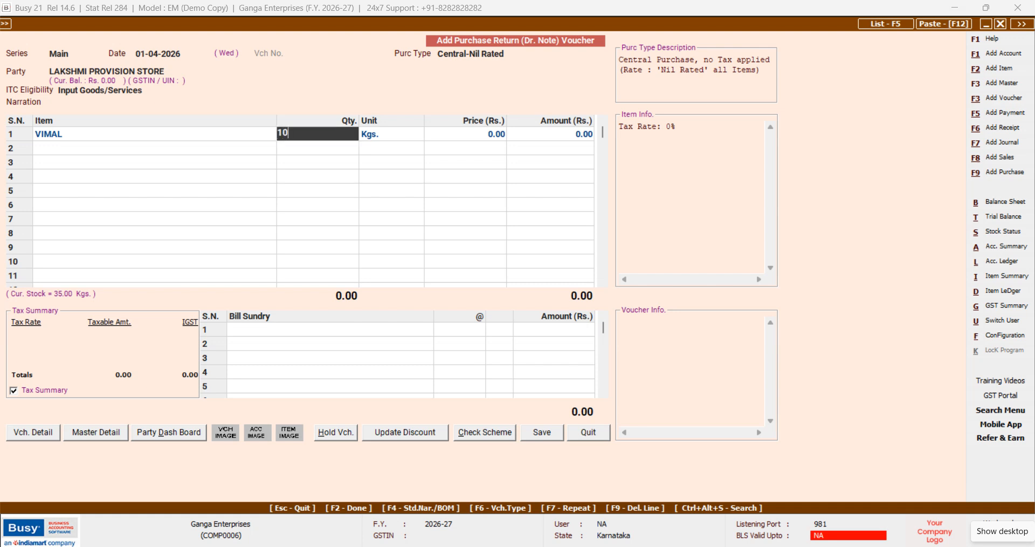
key("Return")
key("Return")
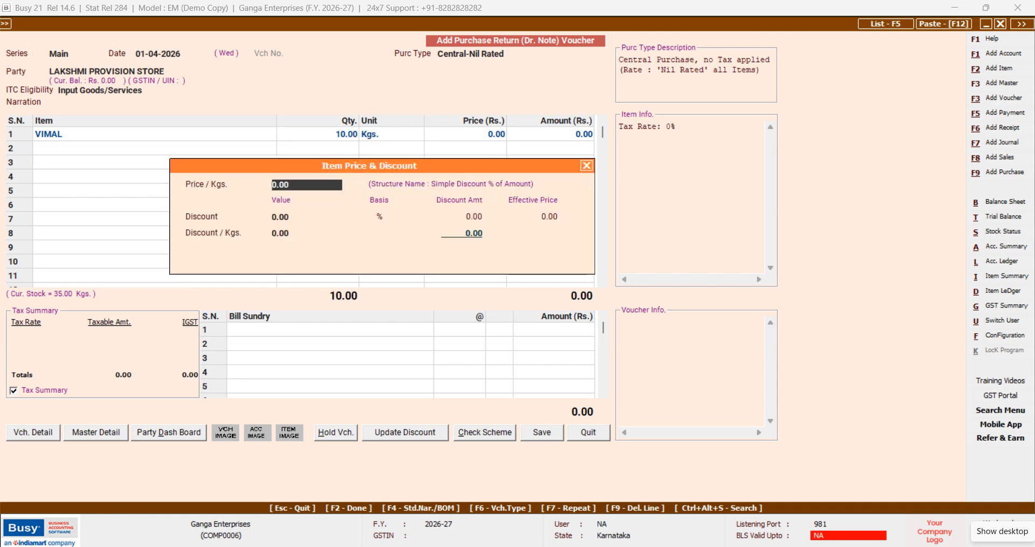
type("12.5")
key("Return")
key("Return")
key("Return")
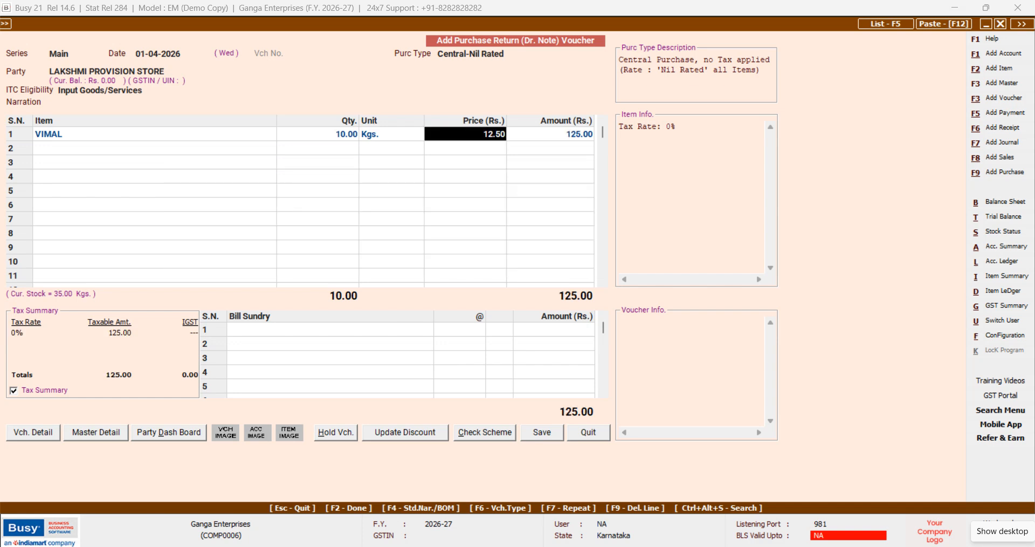
key("Return")
key("Return")
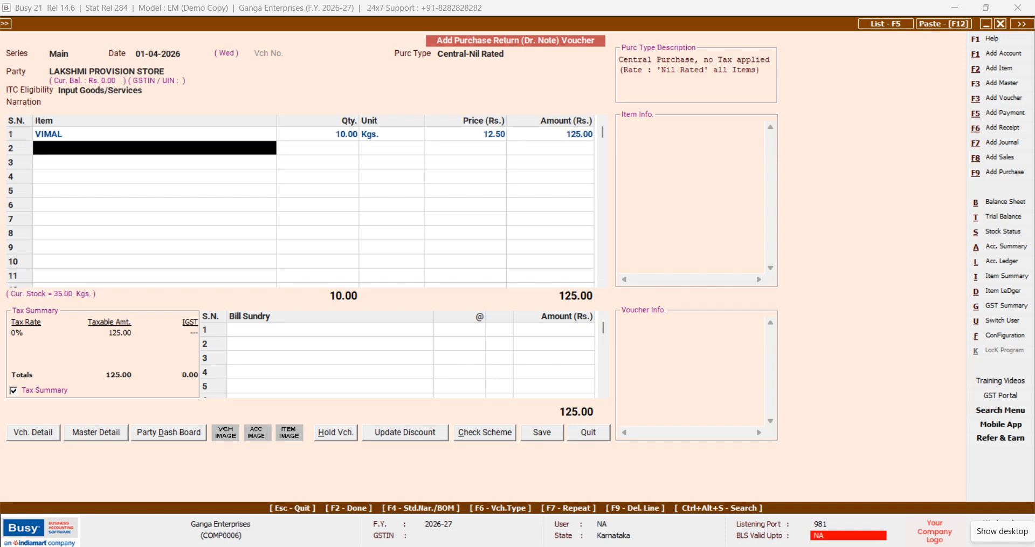
Step: Add STAR as the second return item with a quantity of 8 Kgs. at a price of 15.50 and no discount
type("S")
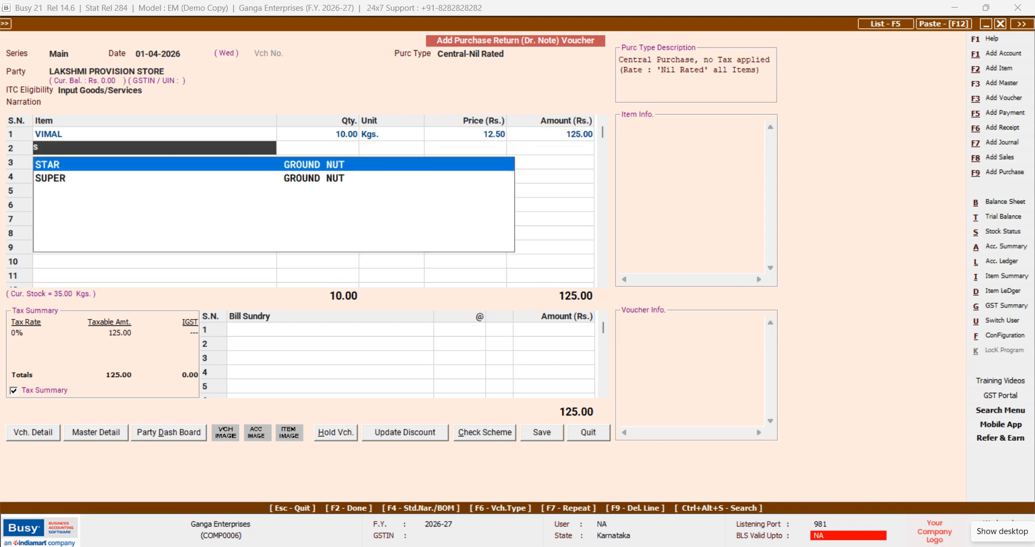
key("Return")
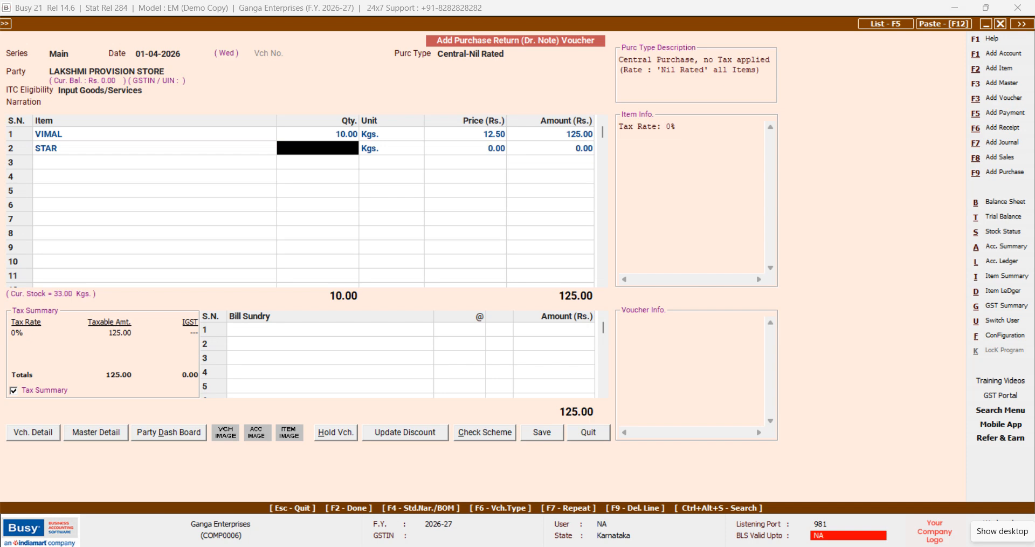
type("8")
key("Return")
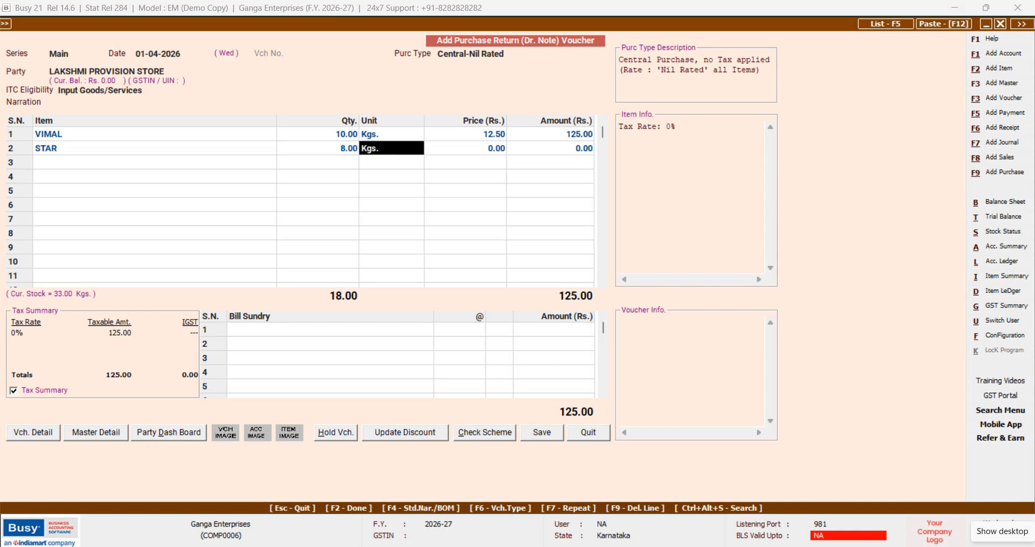
key("Return")
type("15.5")
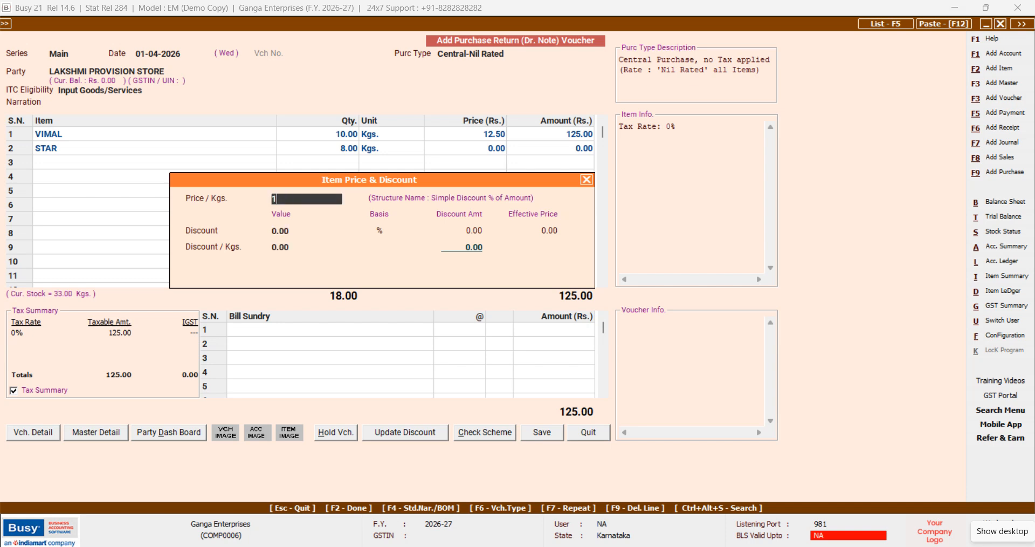
key("Return")
key("Return")
key("Return")
key("Return")
key("Return")
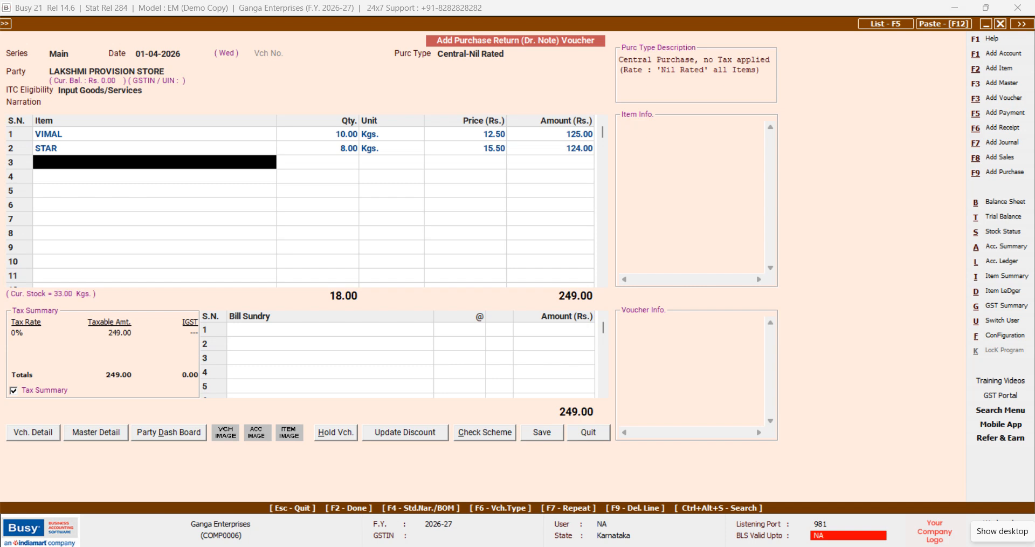
Step: Add GUDKA as the third return item with a quantity of 5 Kgs. at a price of 13.50 and no discount
type("g")
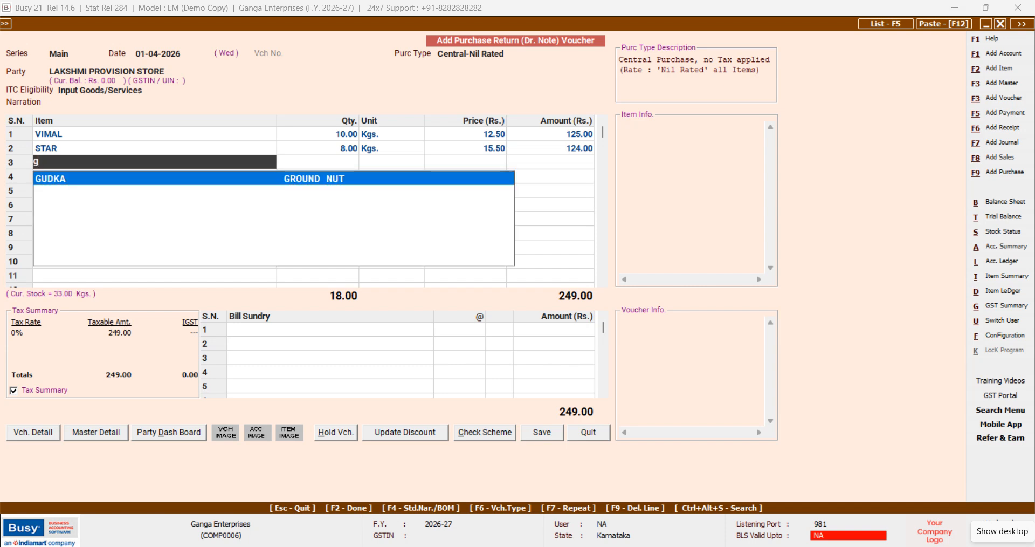
key("Return")
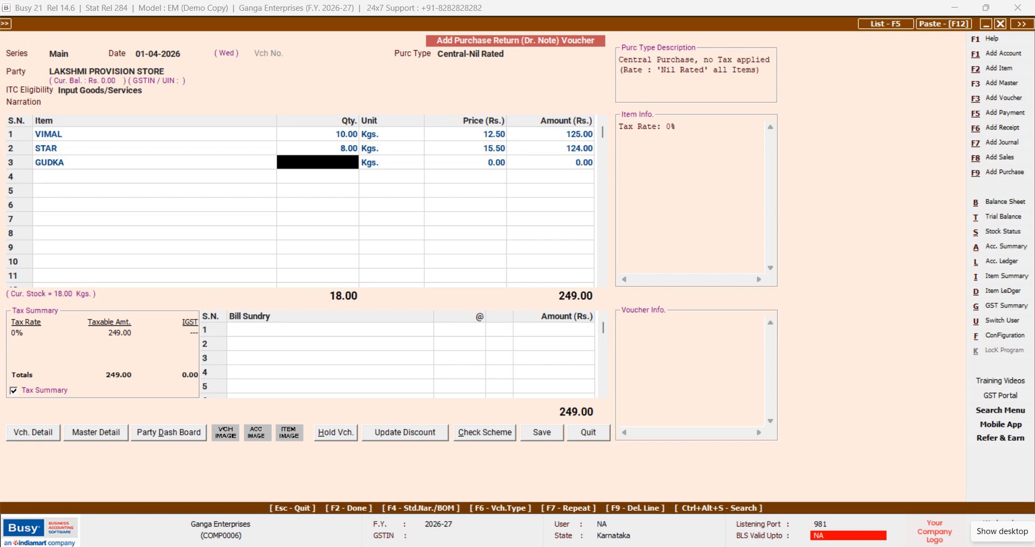
type("5")
key("Return")
key("Return")
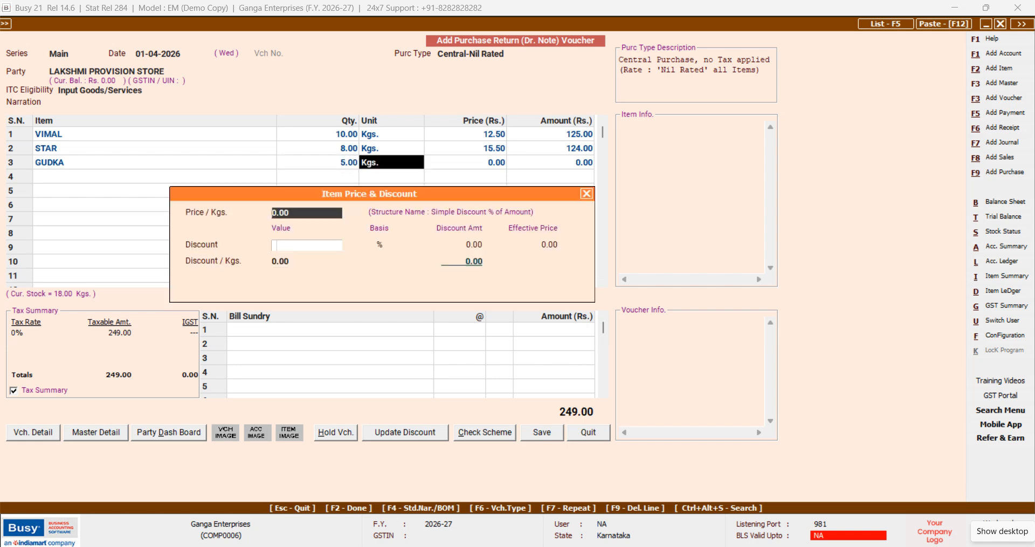
type("13.5")
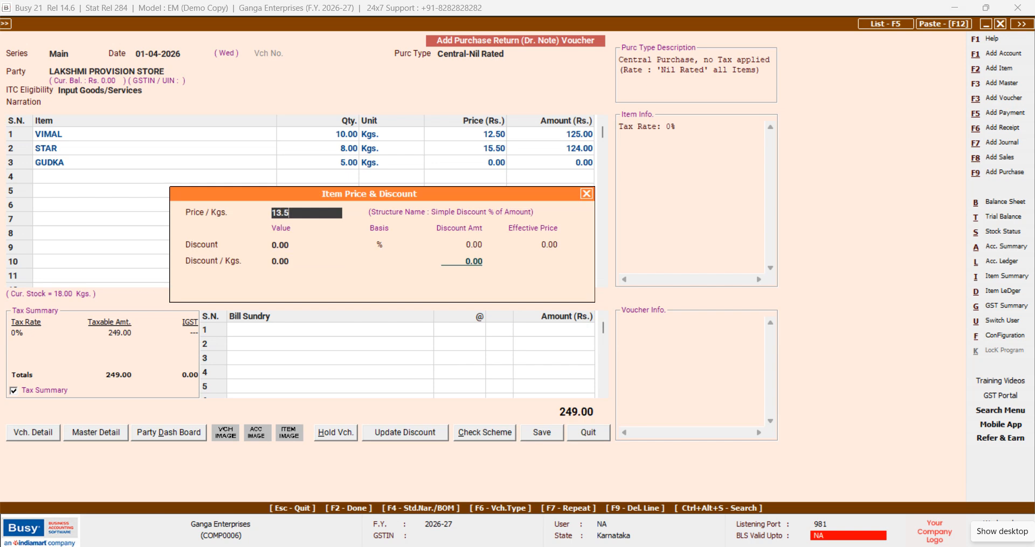
key("Return")
key("Return")
key("Return")
key("Return")
key("Return")
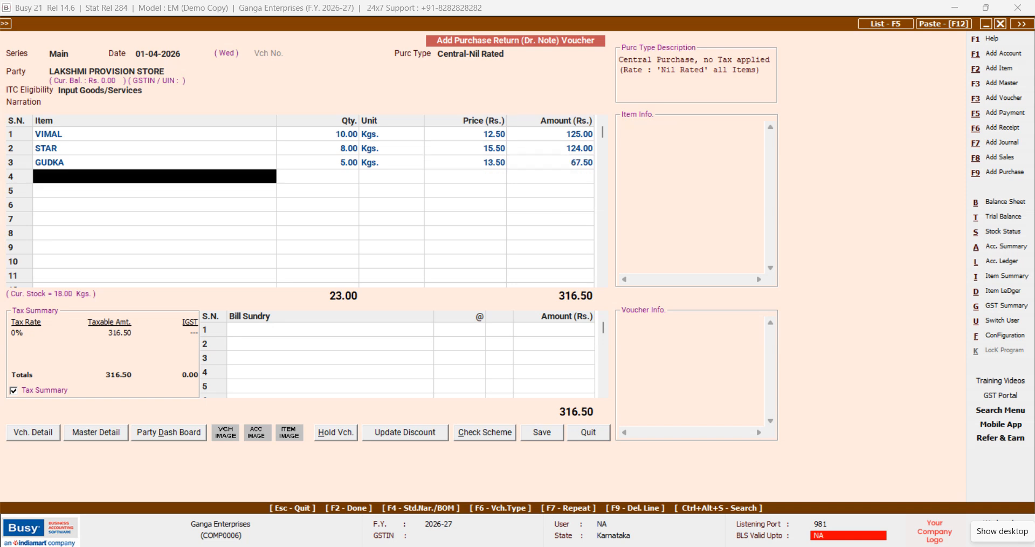
Step: Add PANBAR as the fourth return item with a quantity of 20 Kgs. at a price of 14.70 and no discount
type("p")
key("Return")
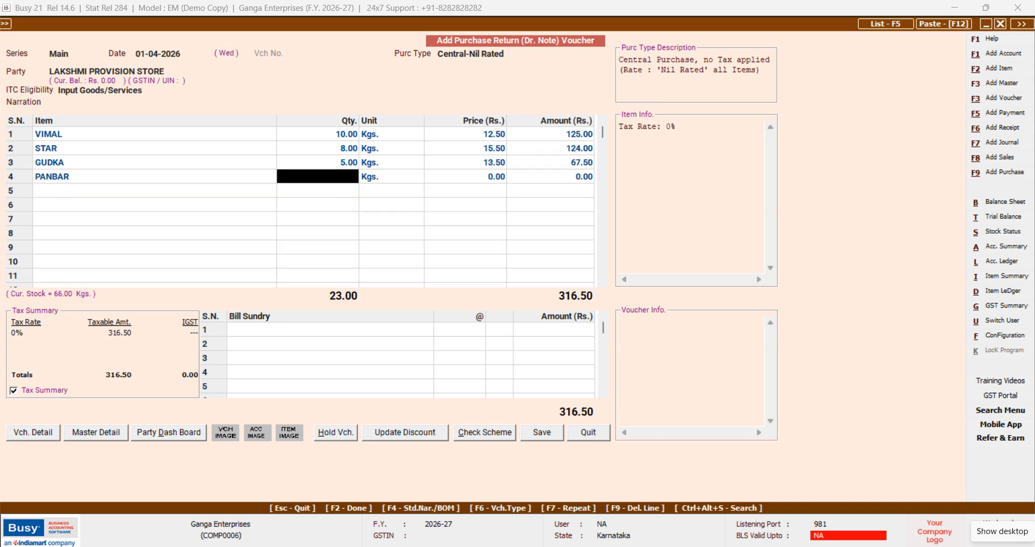
type("20")
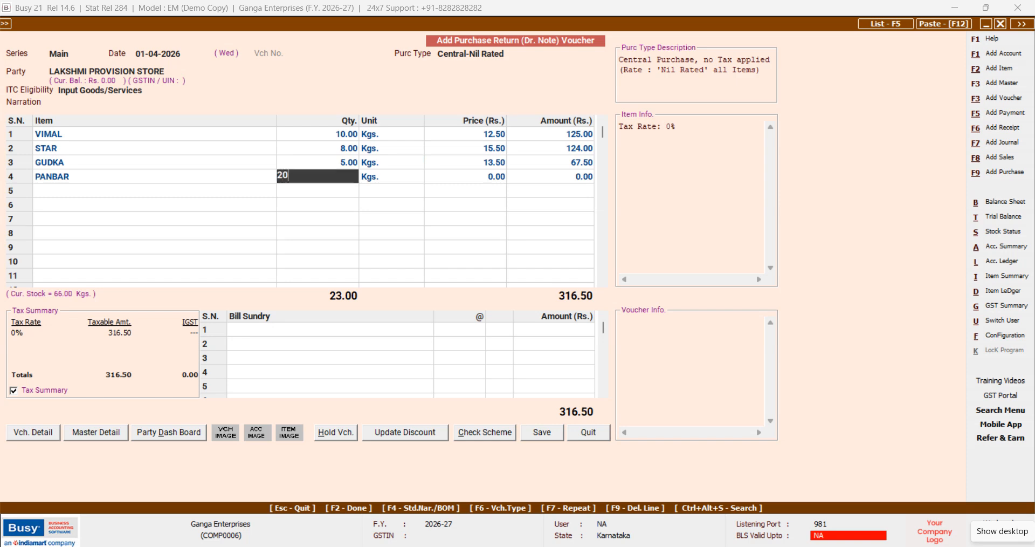
key("Return")
key("Return")
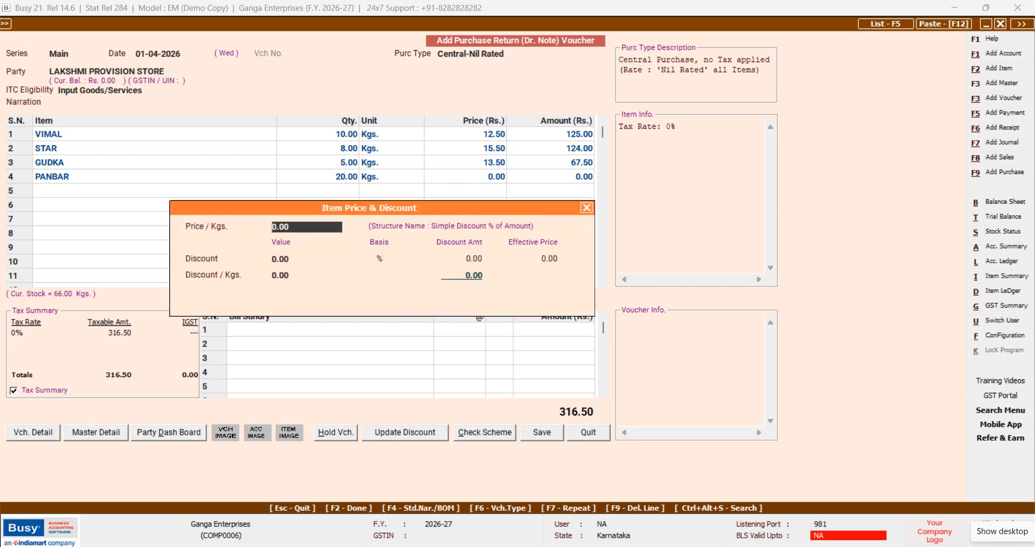
type("14.70")
key("Return")
key("Return")
key("Return")
key("Return")
key("Return")
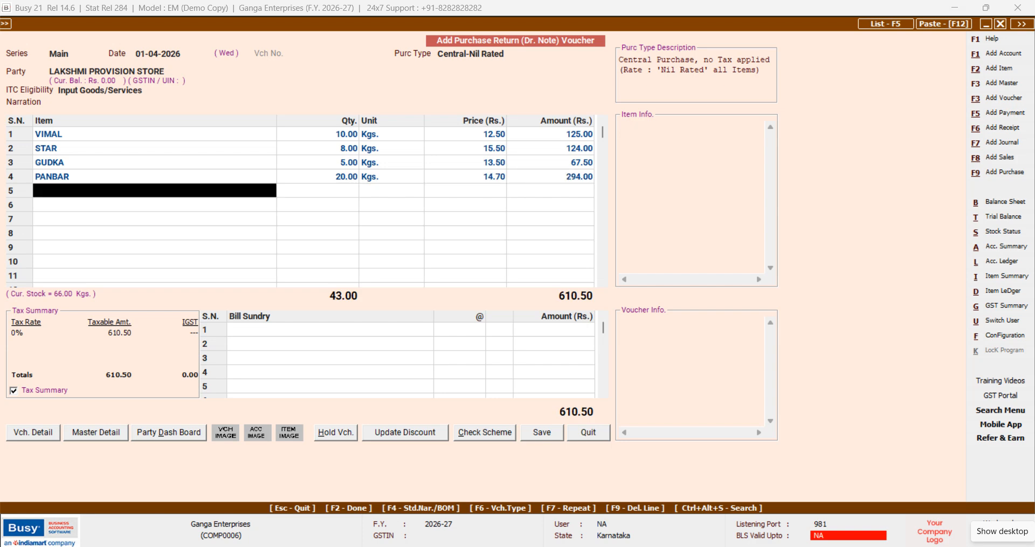
Step: Add SUPER as the fifth return item with a quantity of 7 Kgs. at a price of 45.50 and no discount
type("S")
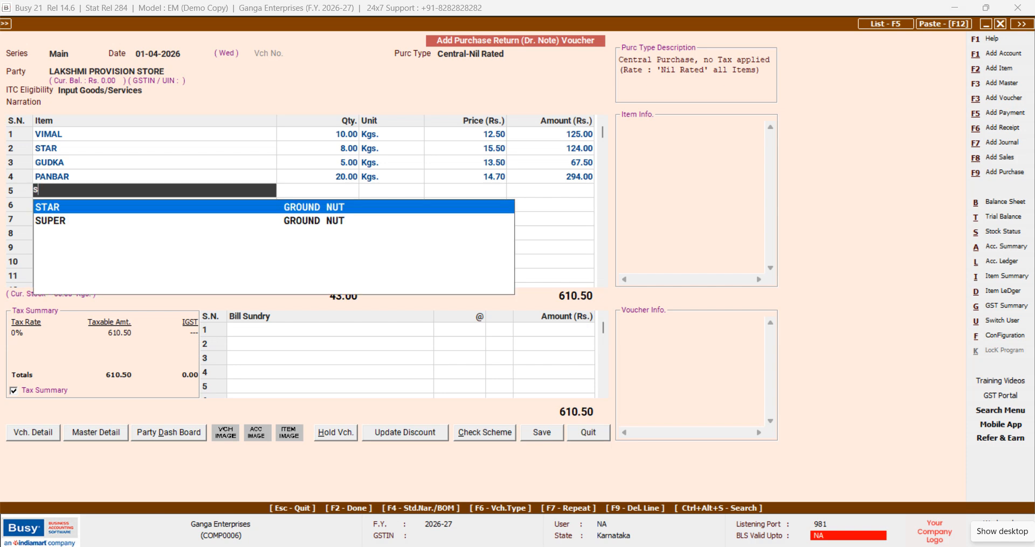
key("Down")
key("Return")
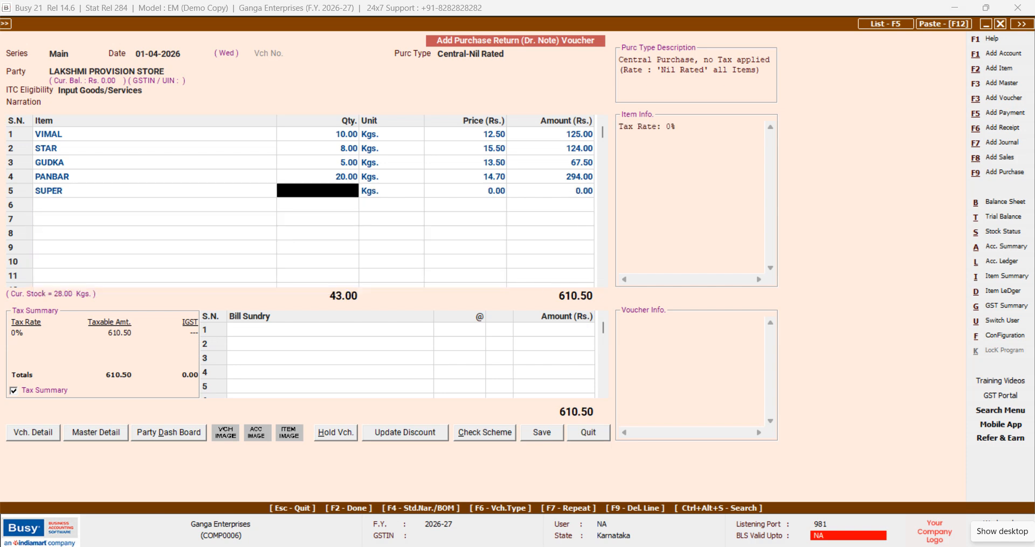
type("7")
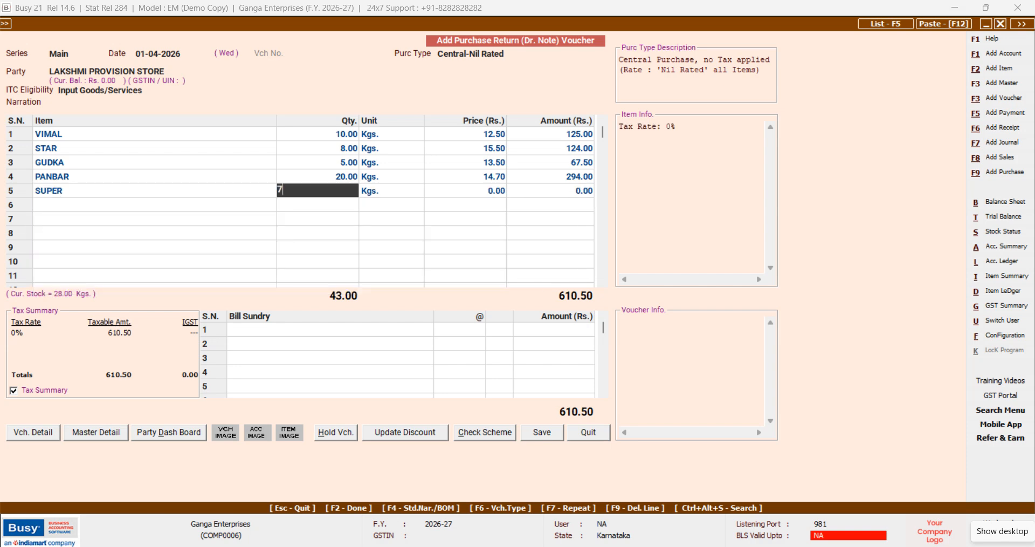
key("Return")
key("Return")
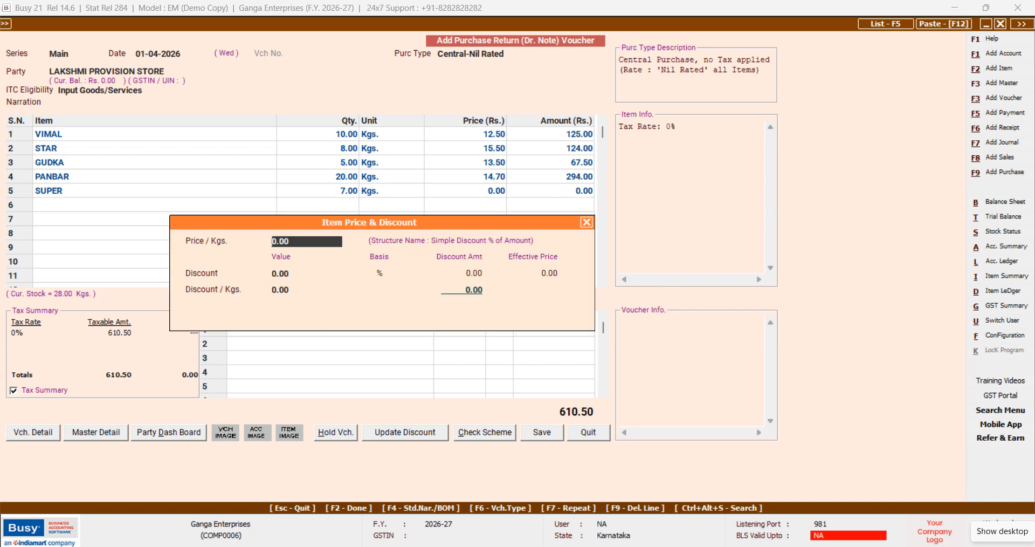
type("45.5")
key("Return")
key("Return")
key("Return")
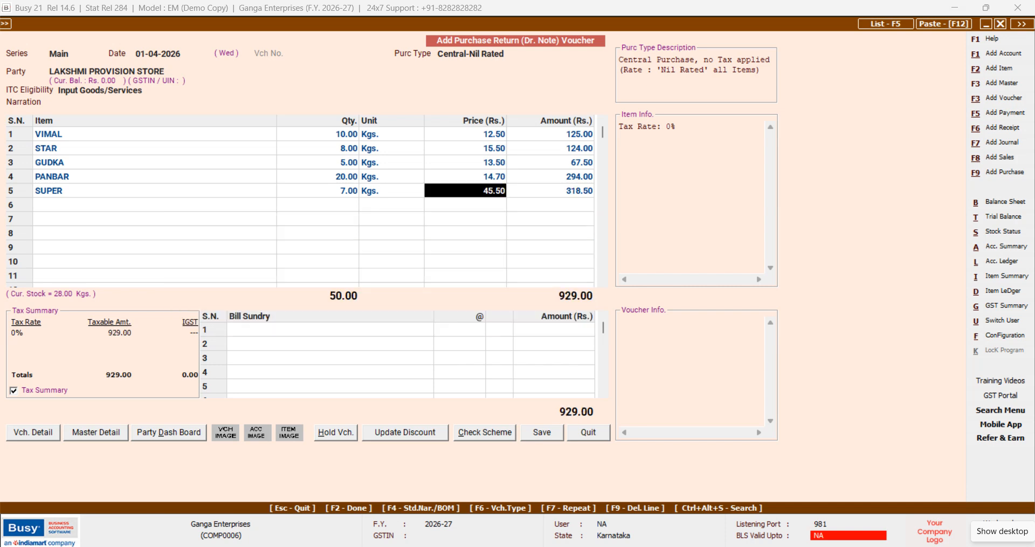
Step: Save the purchase return without bill sundries, allowing the central transaction and leaving the supplier's credit note number and bill-by-bill adjustment blank
key("F2")
key("F2")
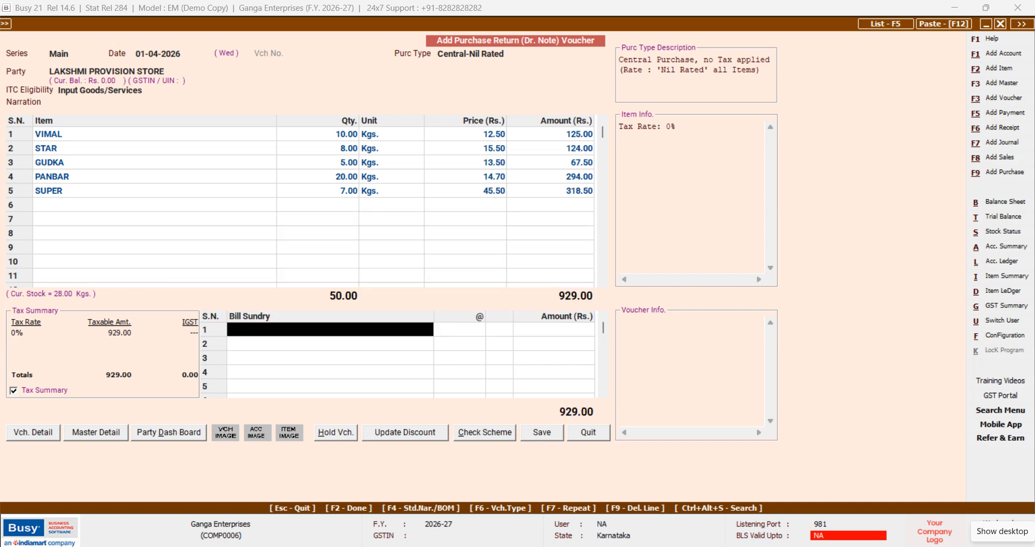
key("Left")
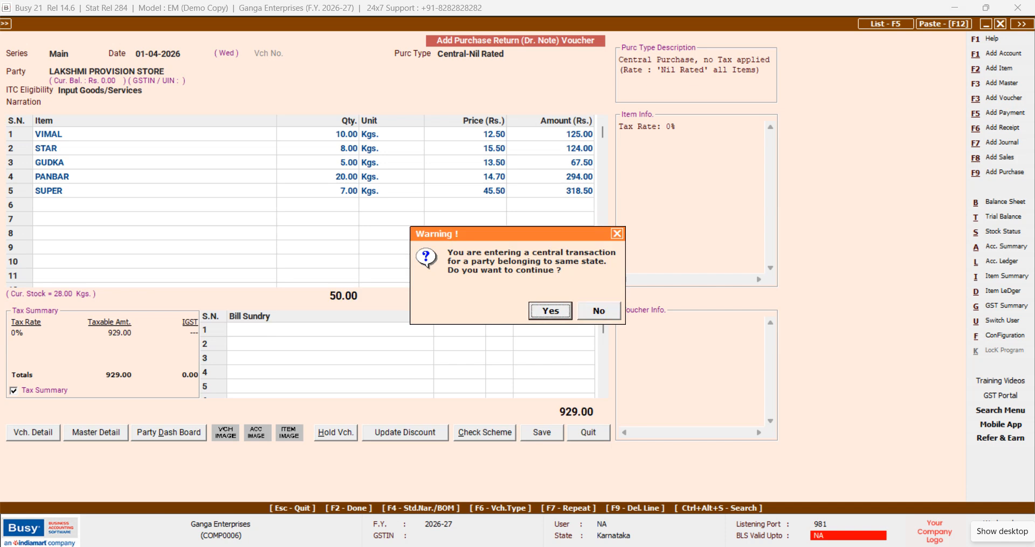
key("Return")
key("Return")
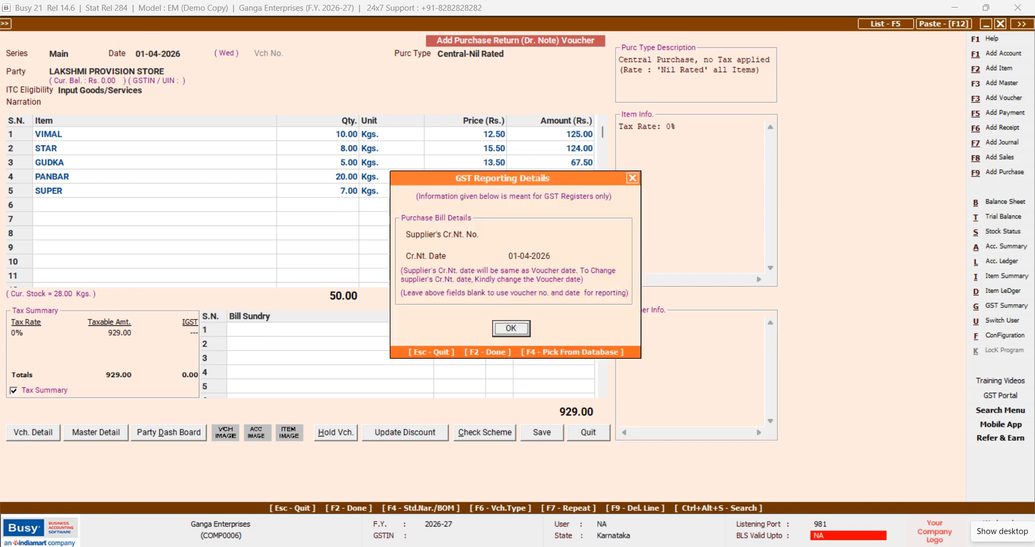
key("Return")
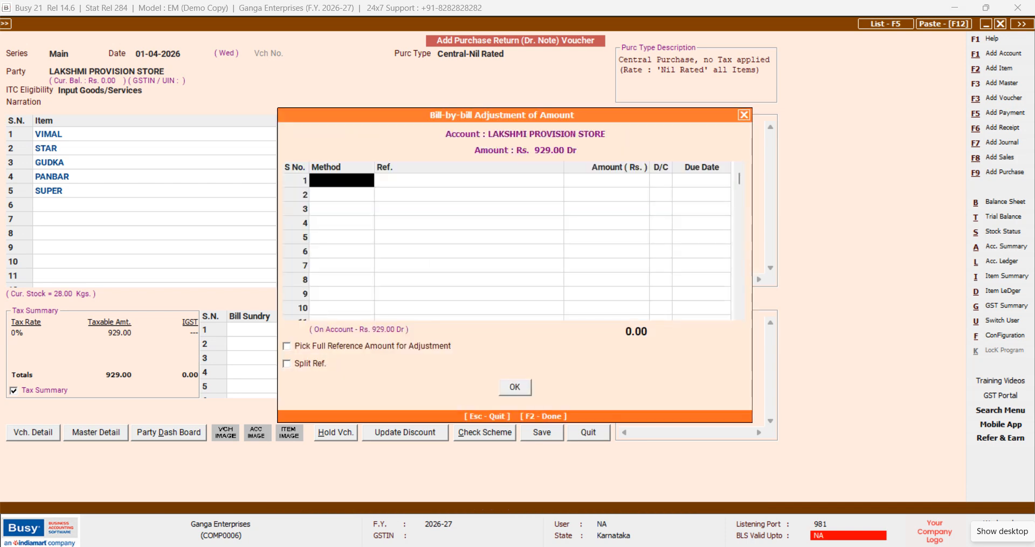
key("F2")
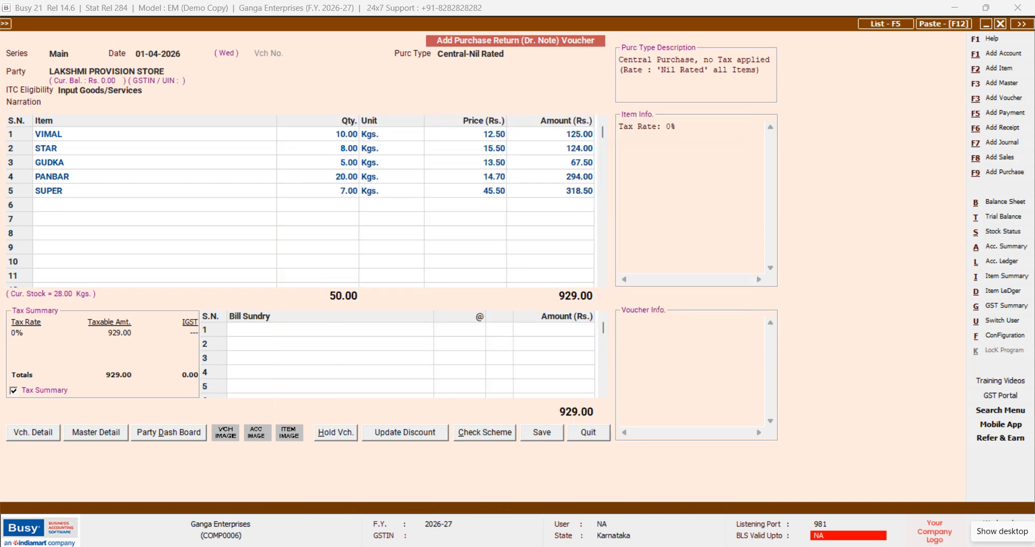
key("Return")
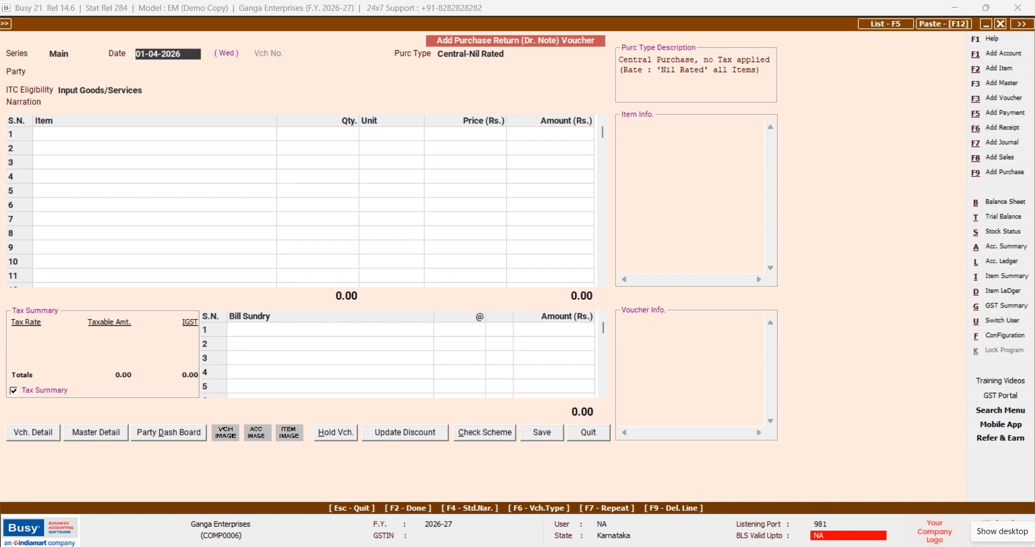
Step: Start a new sales voucher dated 01-04-2026 in the Main series with the sale type Central-Nil Rated
key("F8")
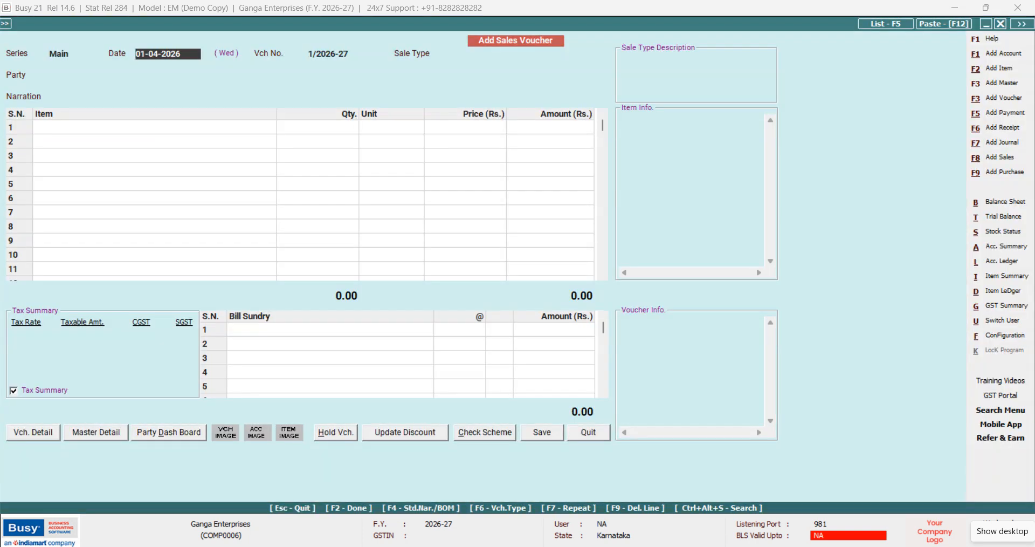
key("Return")
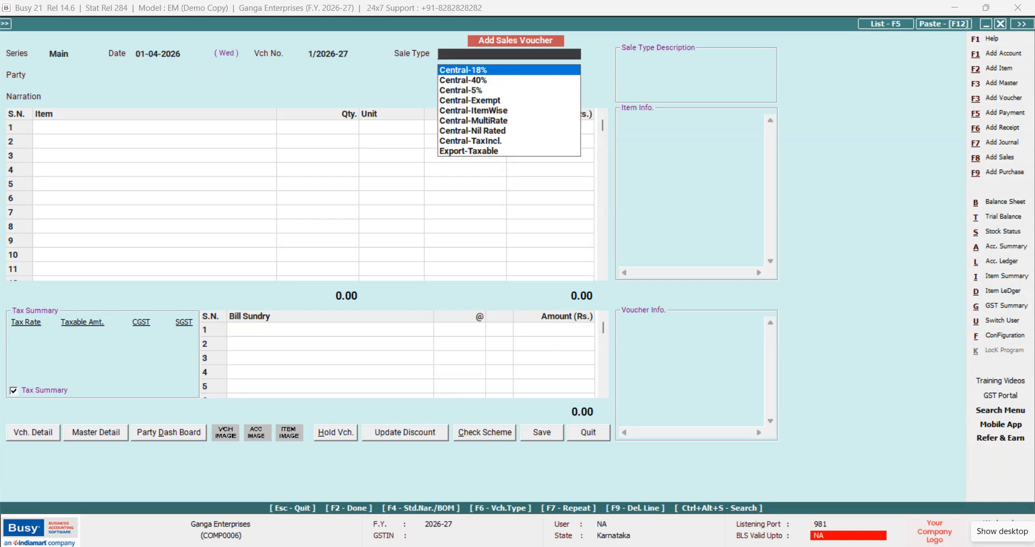
key("Down")
key("Down")
key("Down")
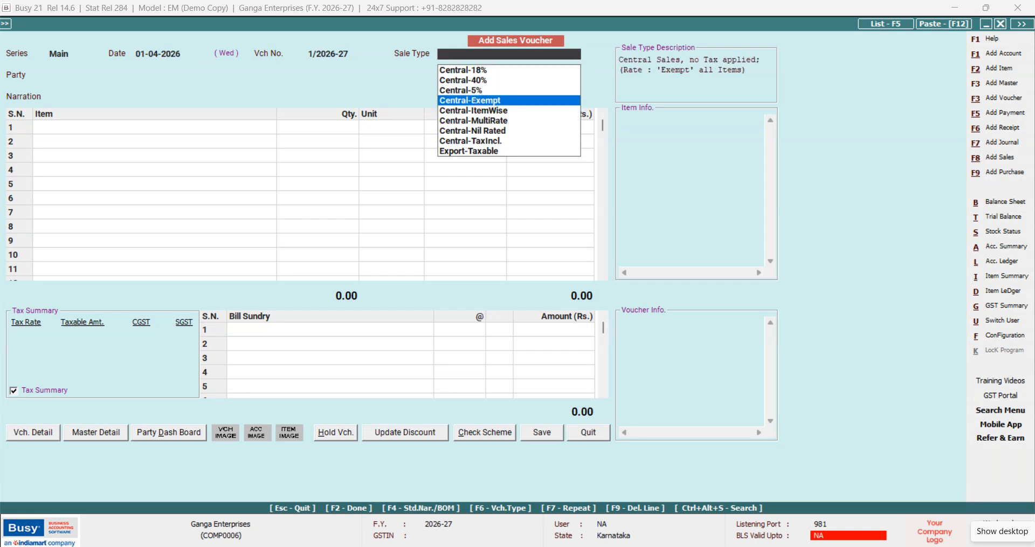
key("Down")
key("Down")
key("Down")
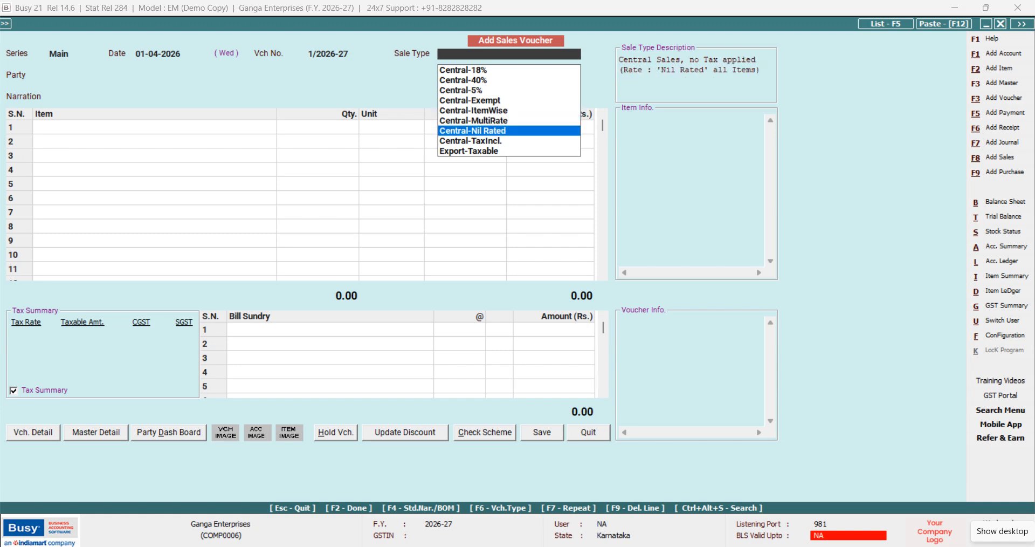
key("Return")
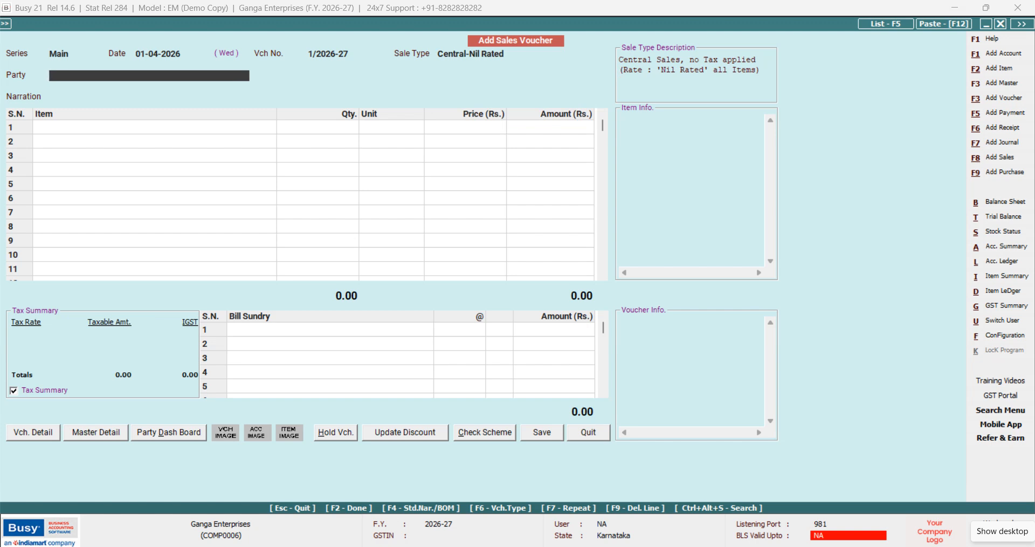
Step: Begin a new party account named KAMATH PROVISION STORE with no alias and the same print name
key("F3")
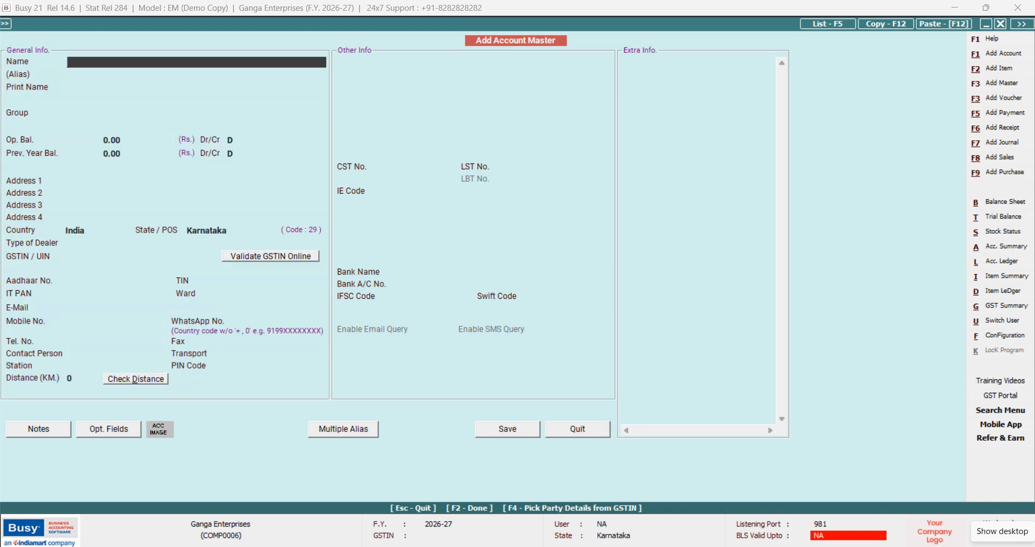
type("KAMATH PROVISIO")
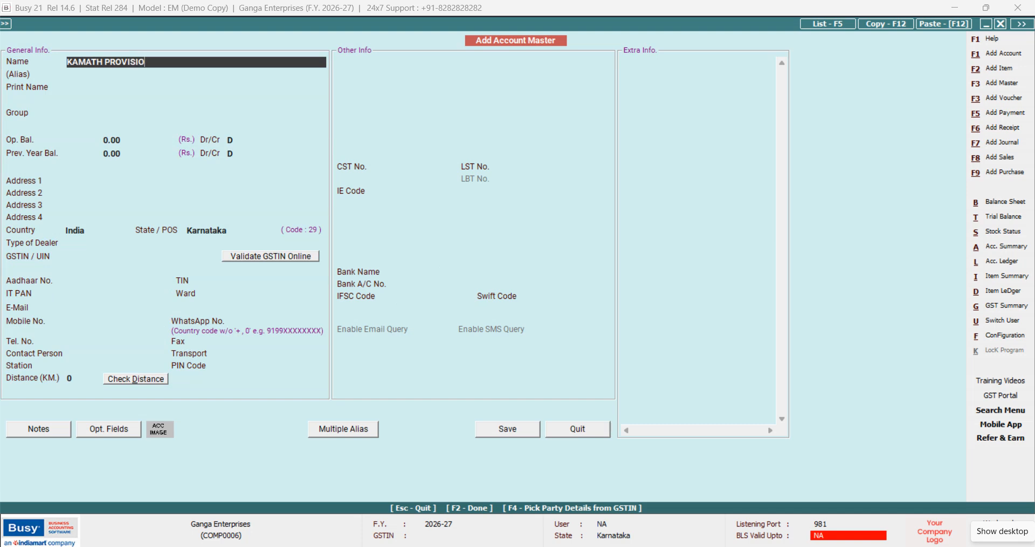
type("N STORE")
key("Return")
key("Return")
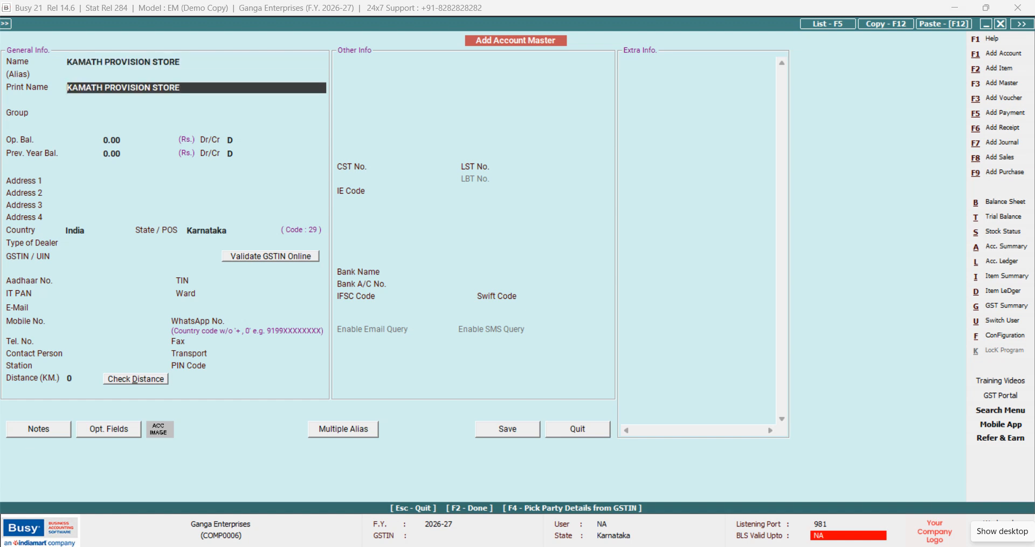
Step: Assign the new party account to the Sundry Debtors group
key("Return")
type("S")
key("Down")
key("Down")
key("Down")
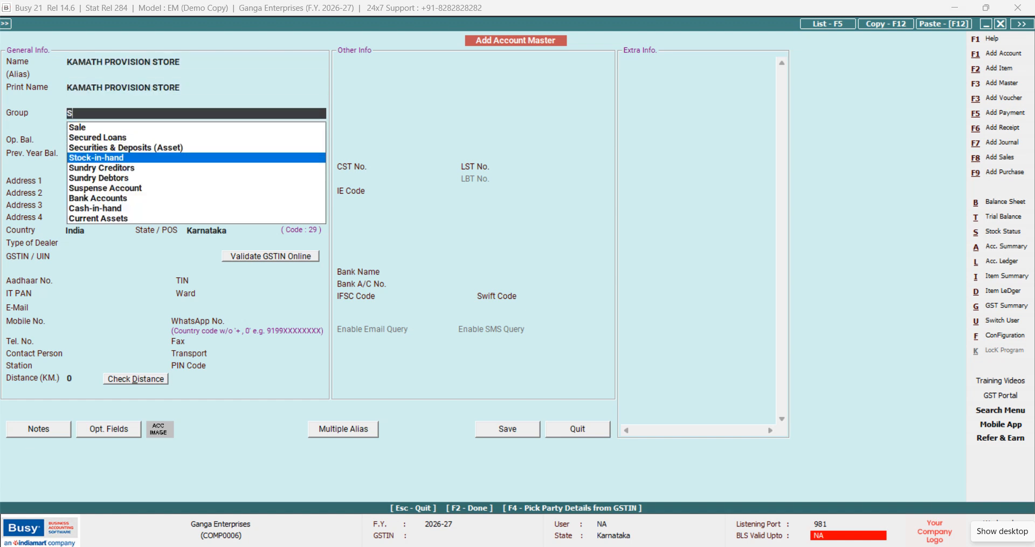
key("Down")
key("Down")
key("Return")
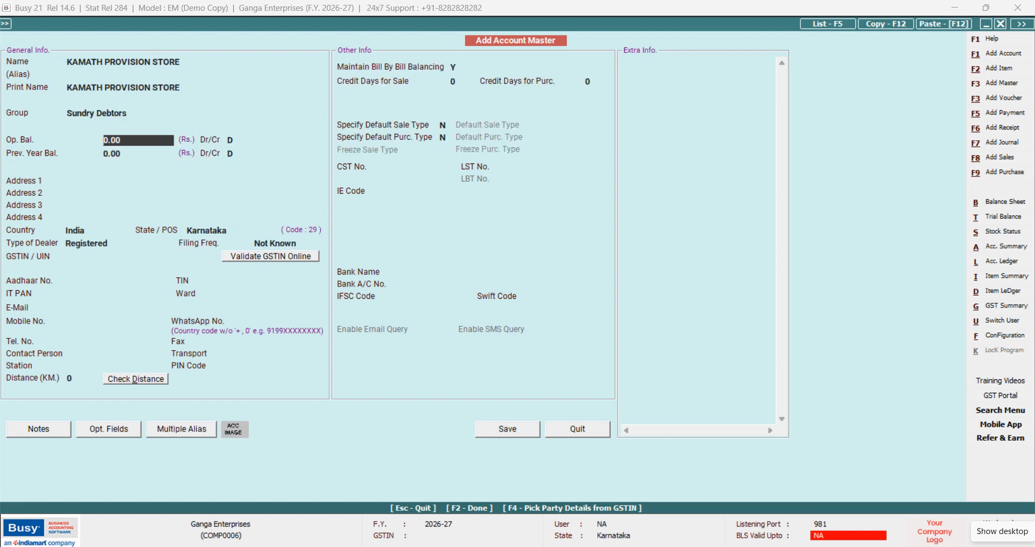
Step: Save the party account with a zero opening balance and no GSTIN, accepting Un-Registered as the dealer type
key("Return")
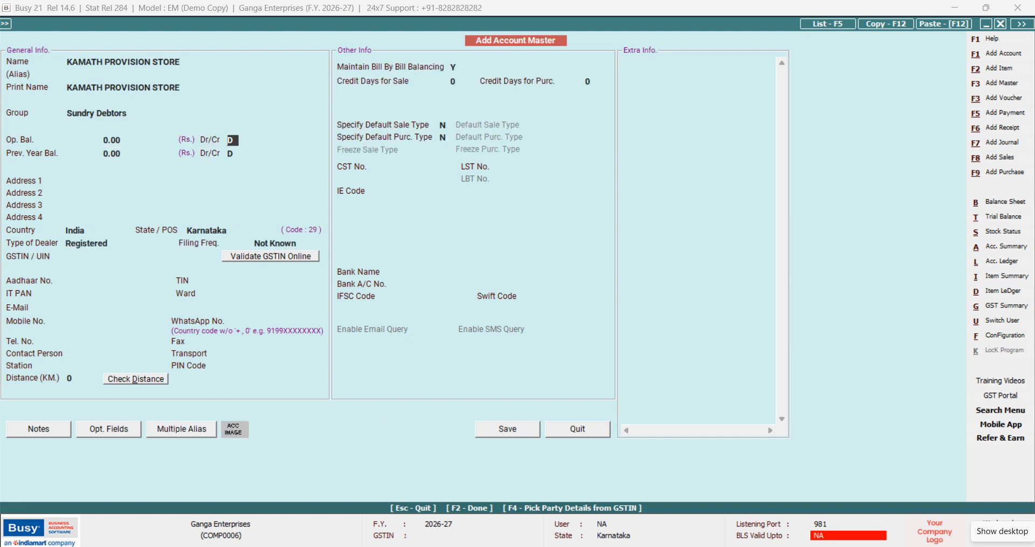
key("F2")
key("Escape")
key("Escape")
key("Escape")
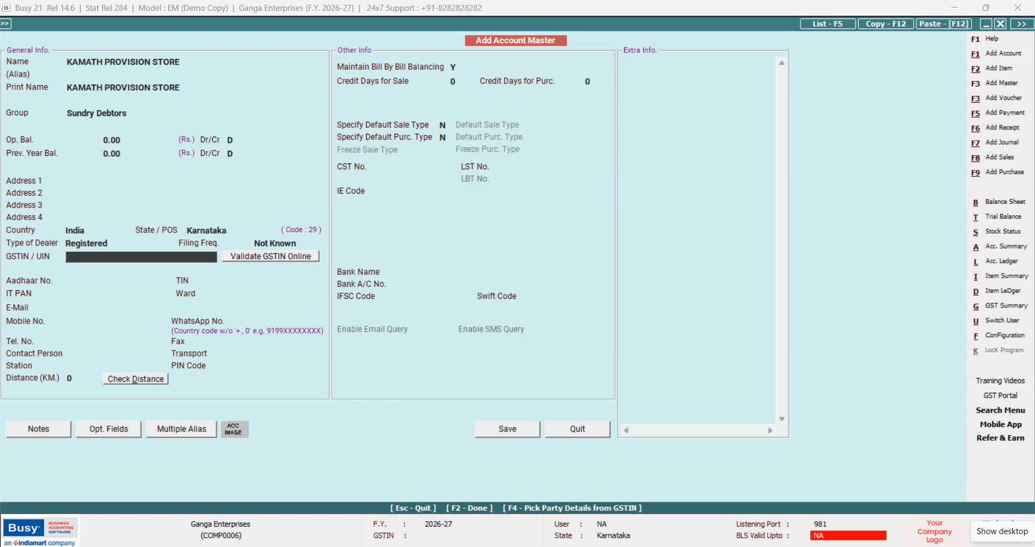
key("F2")
key("Escape")
key("Escape")
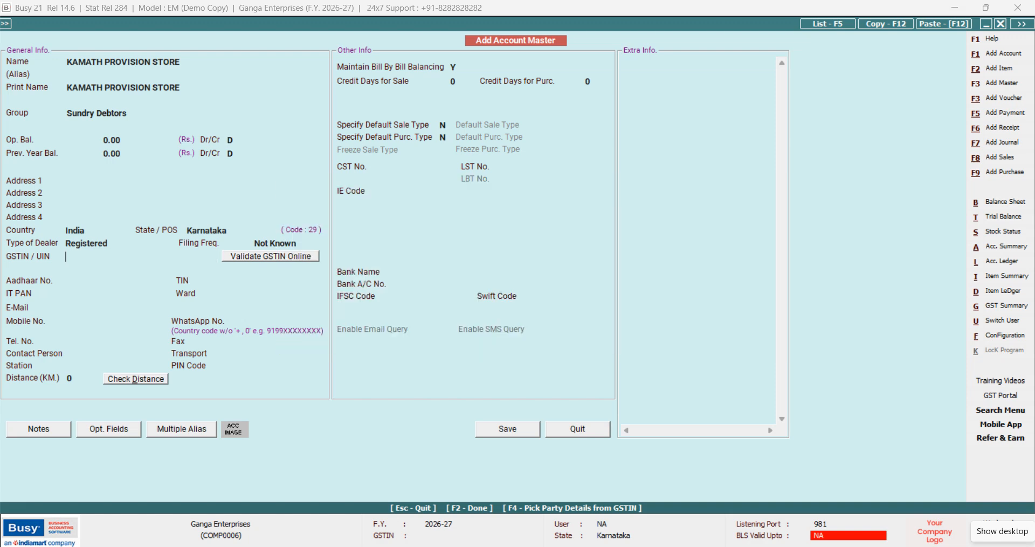
key("Left")
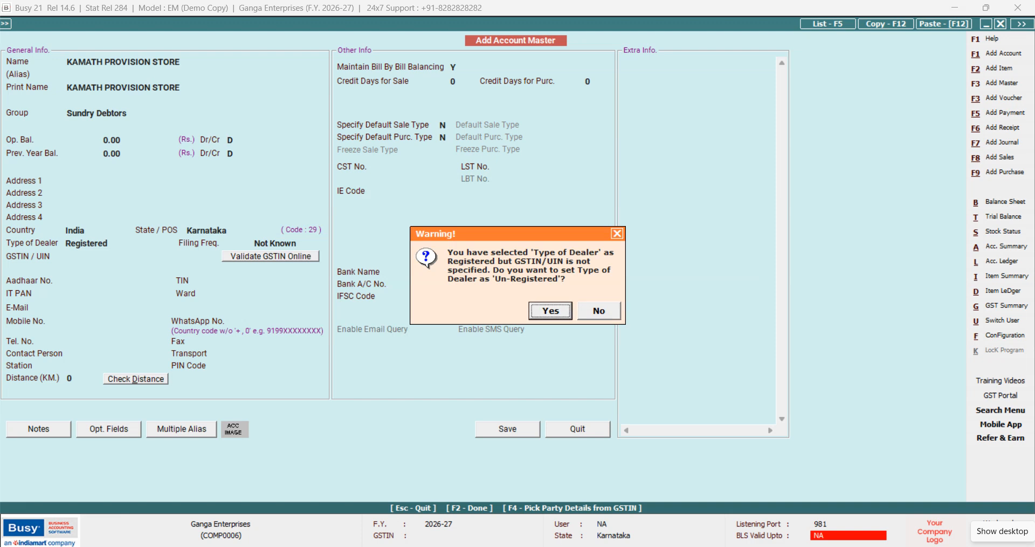
key("Return")
key("Return")
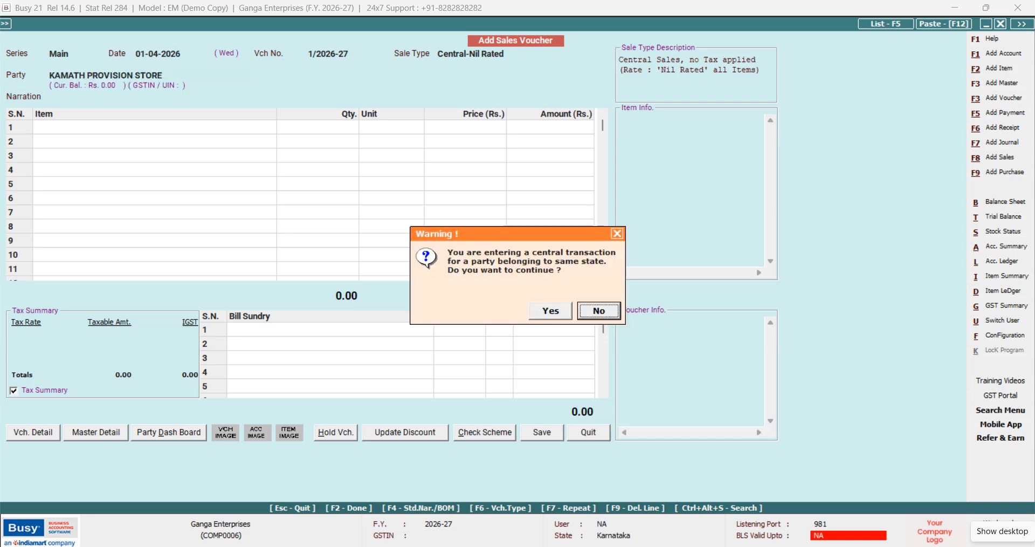
Step: Allow the central transaction for the same-state party and leave the sales voucher's narration blank
key("Left")
key("Return")
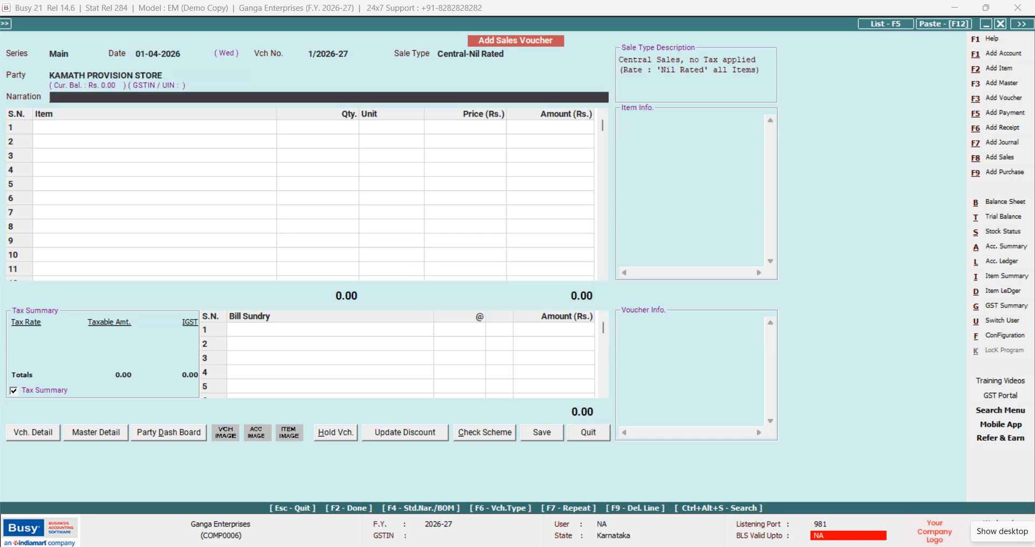
key("Return")
Step: Add VIMAL as the first sales item with a quantity of 15 Kgs. at a price of 15.50 and no discount
key("Return")
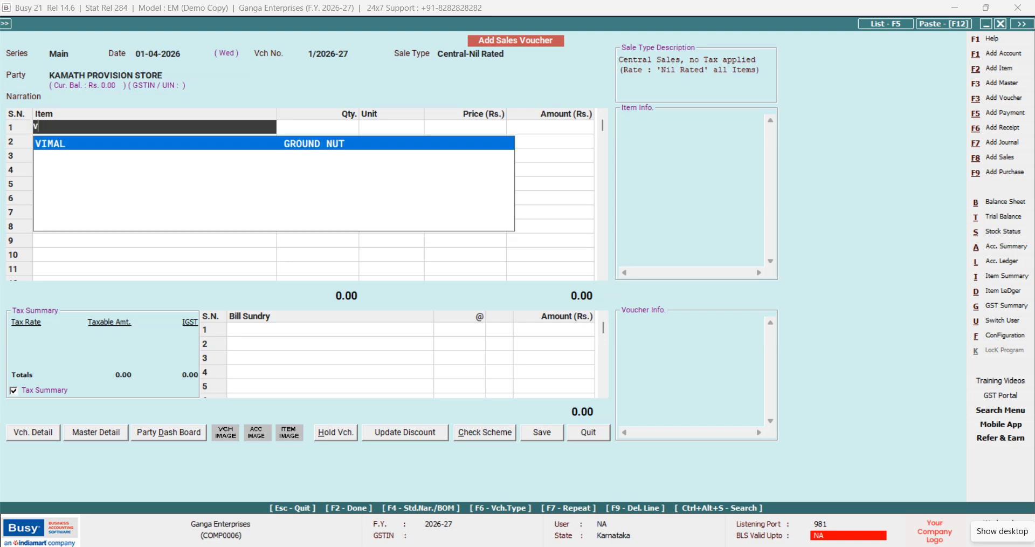
key("Return")
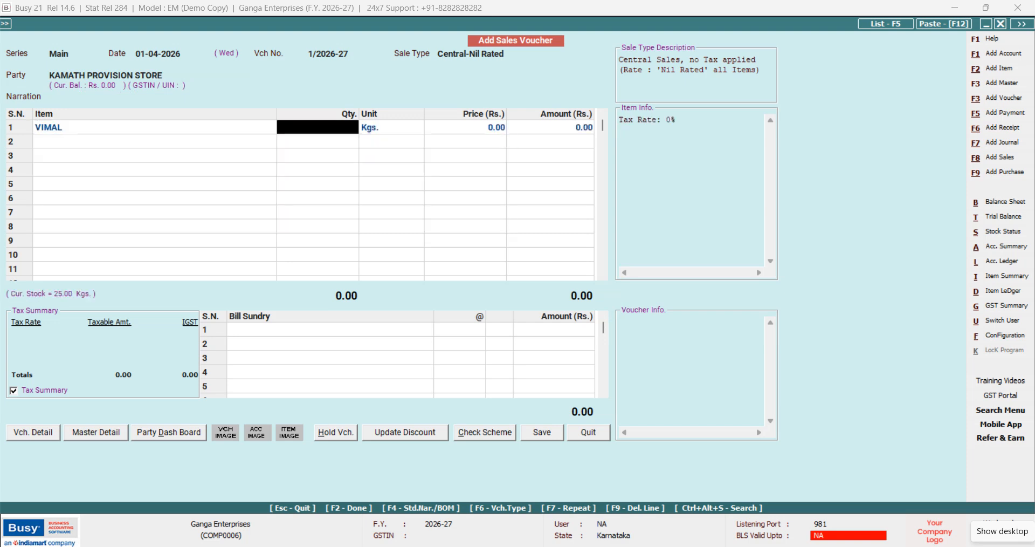
type("15")
key("Return")
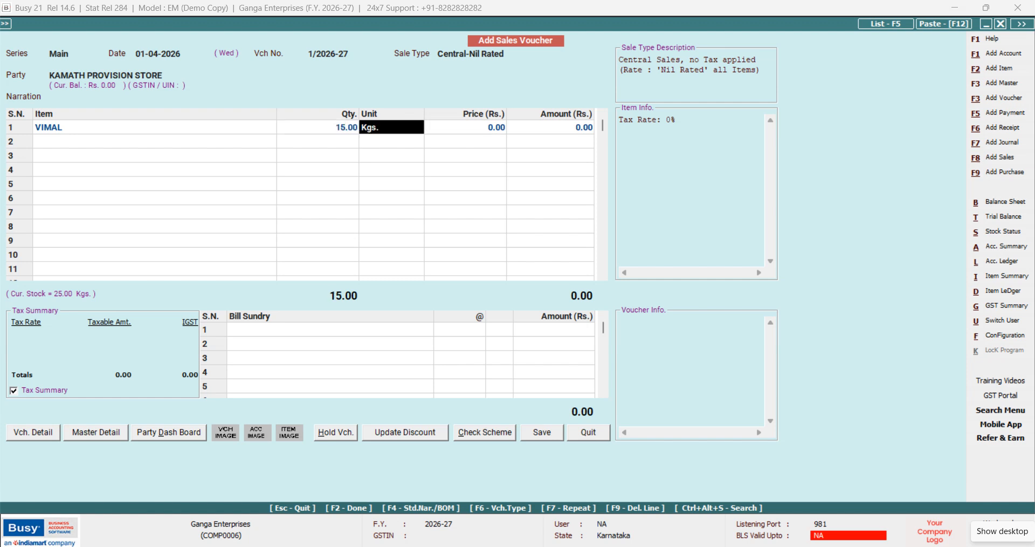
key("Return")
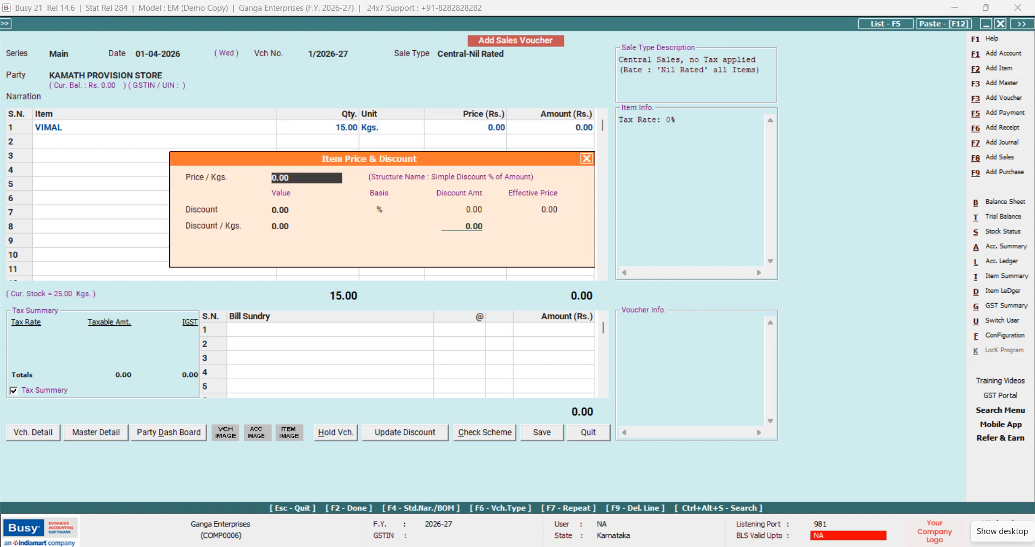
type("15.5")
key("Return")
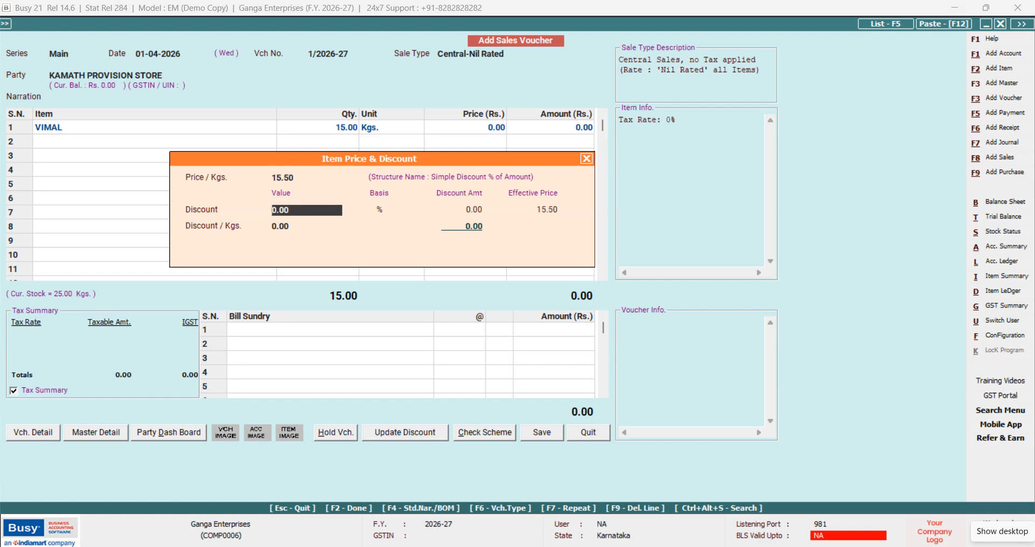
key("Return")
key("Return")
key("Return")
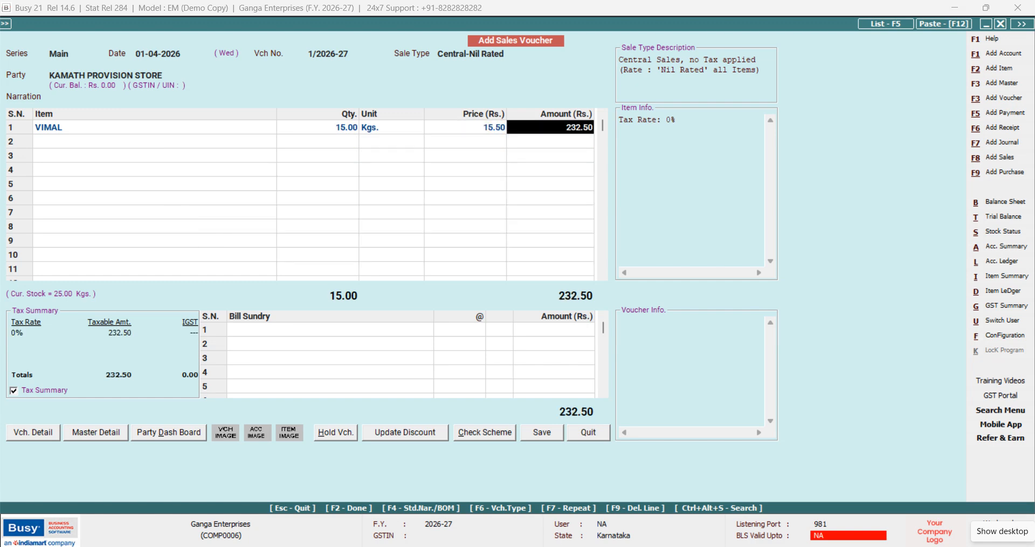
key("Return")
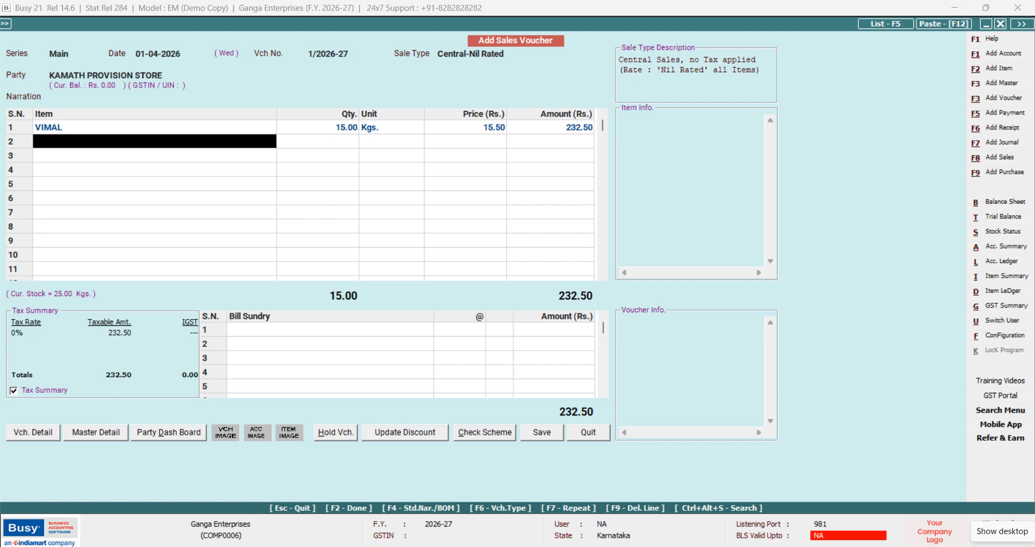
Step: Add STAR as the second sales item with a quantity of 11 Kgs. at a price of 16.50 and no discount
type("ST")
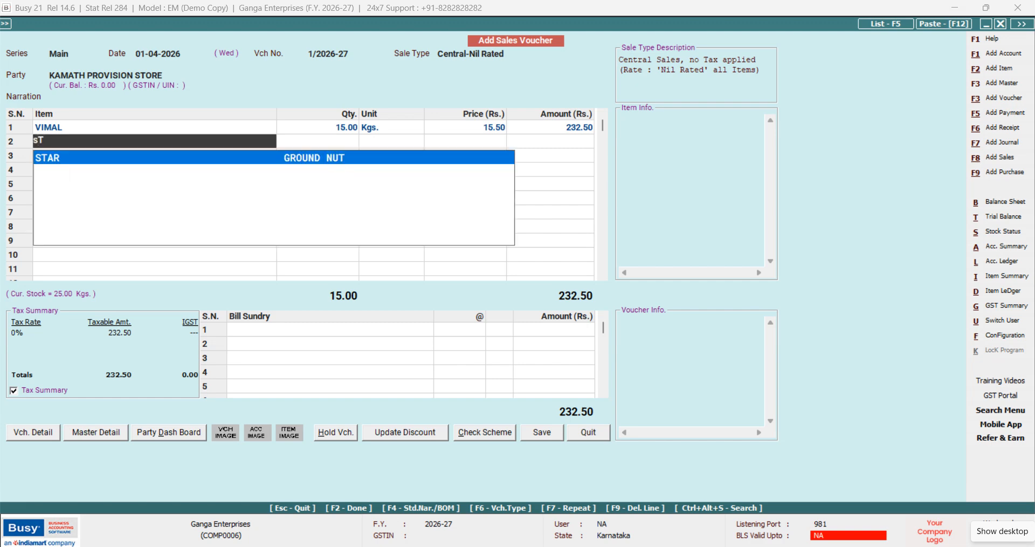
key("Return")
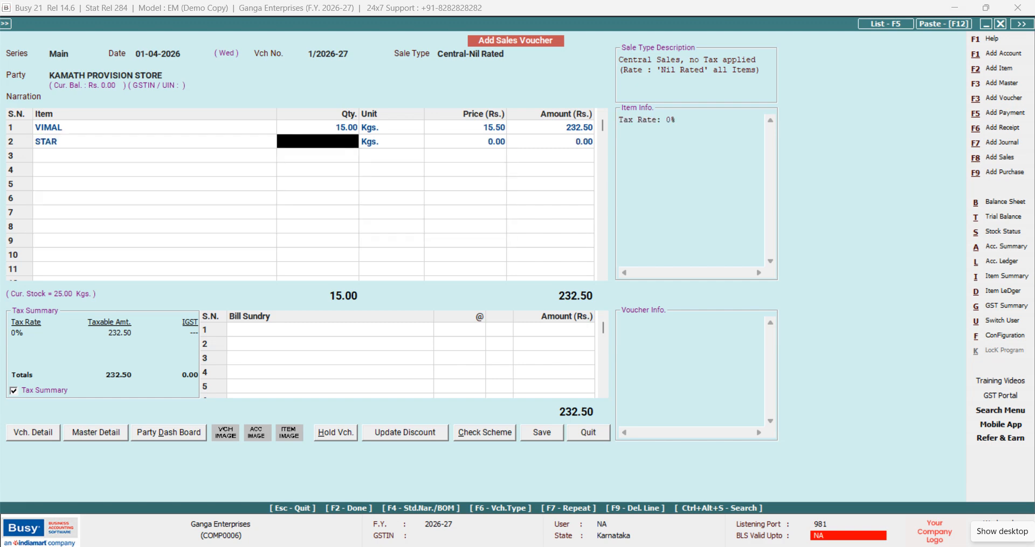
type("11")
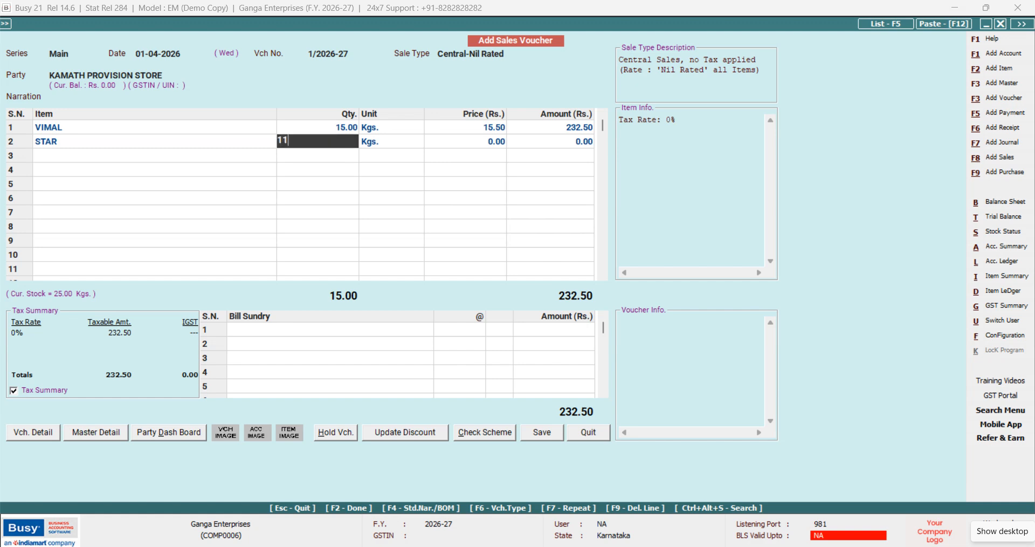
key("Return")
key("Return")
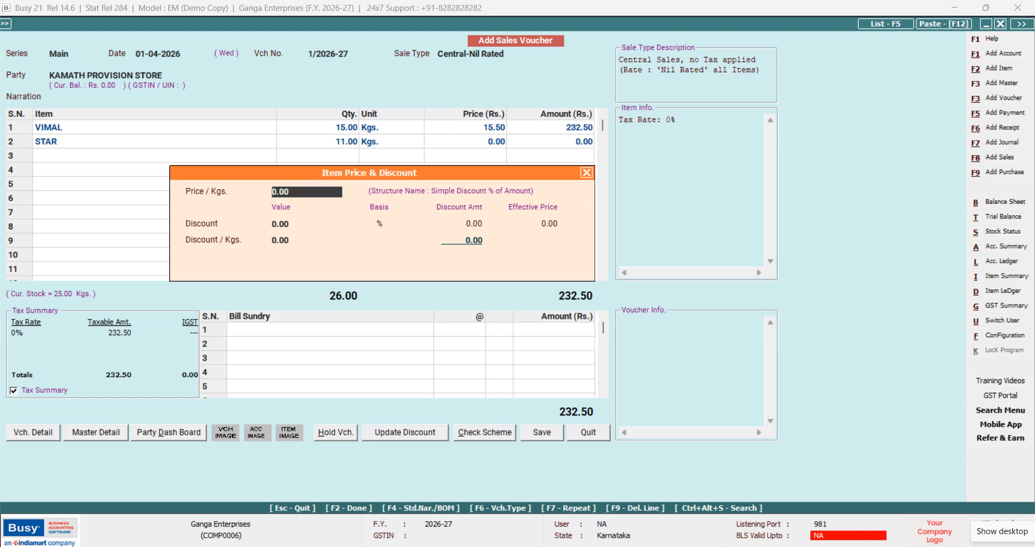
type("16.50")
key("Return")
key("Return")
key("Return")
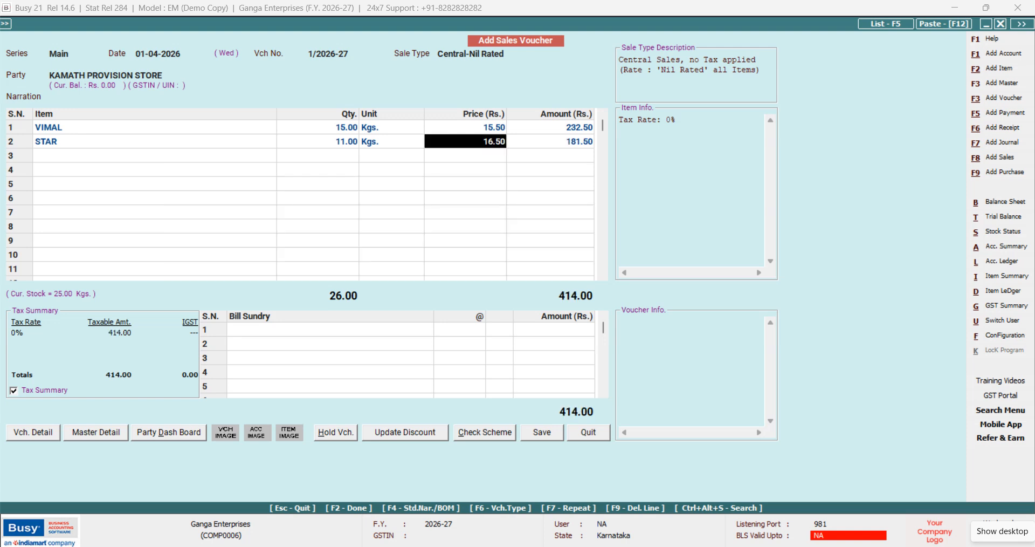
key("Return")
key("Return")
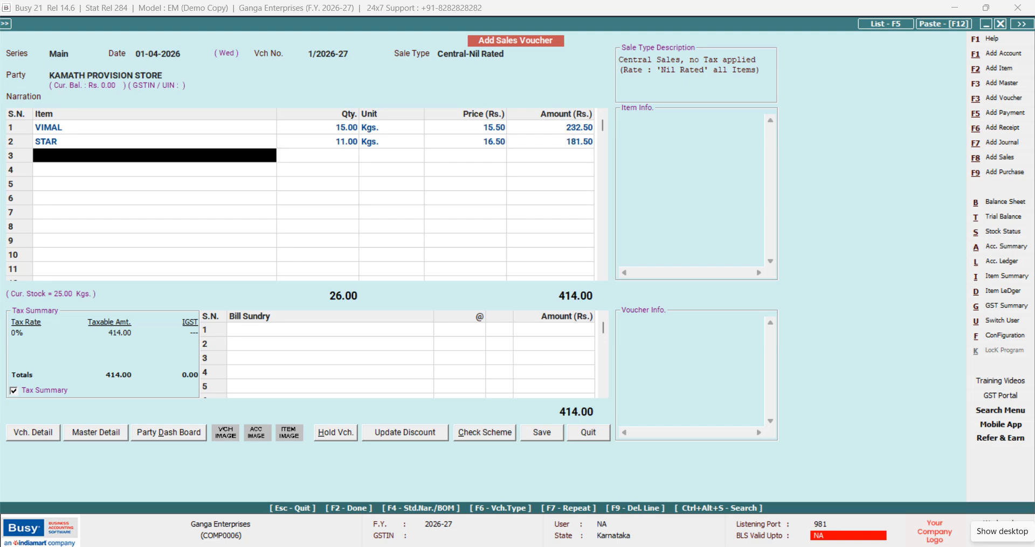
Step: Add GUDKA as the third sales item with a quantity of 6 Kgs. at a price of 15.25 and no discount
type("g")
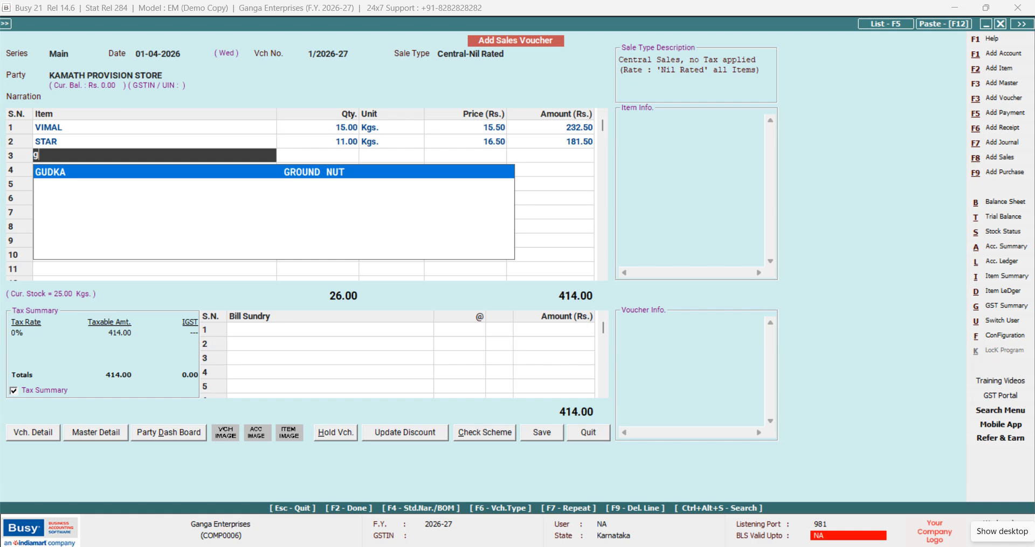
key("Return")
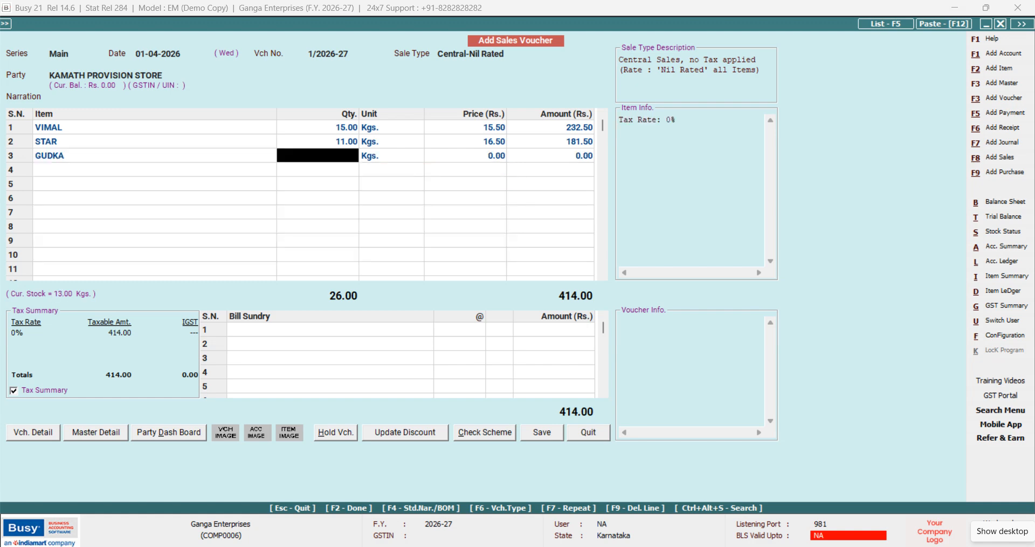
type("6")
key("Return")
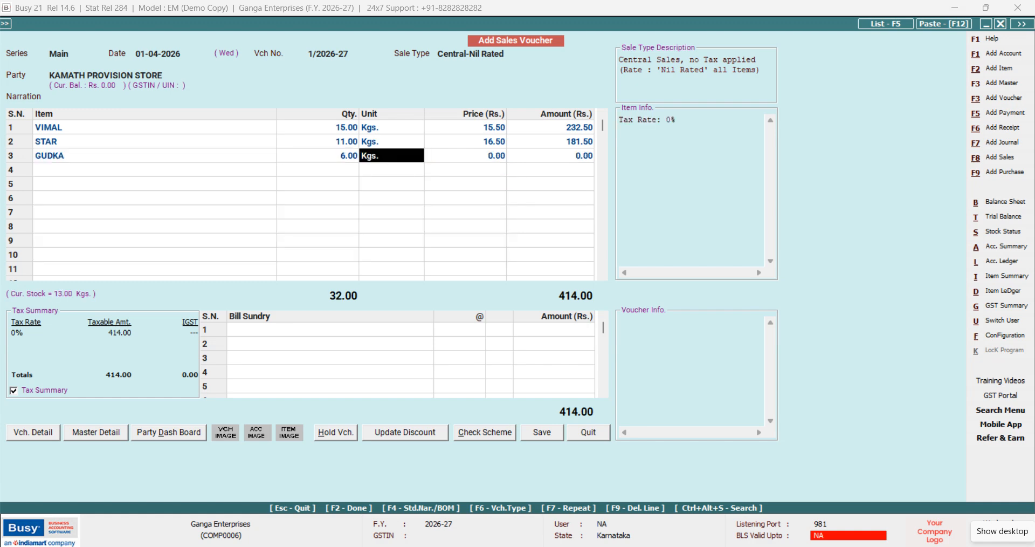
key("Return")
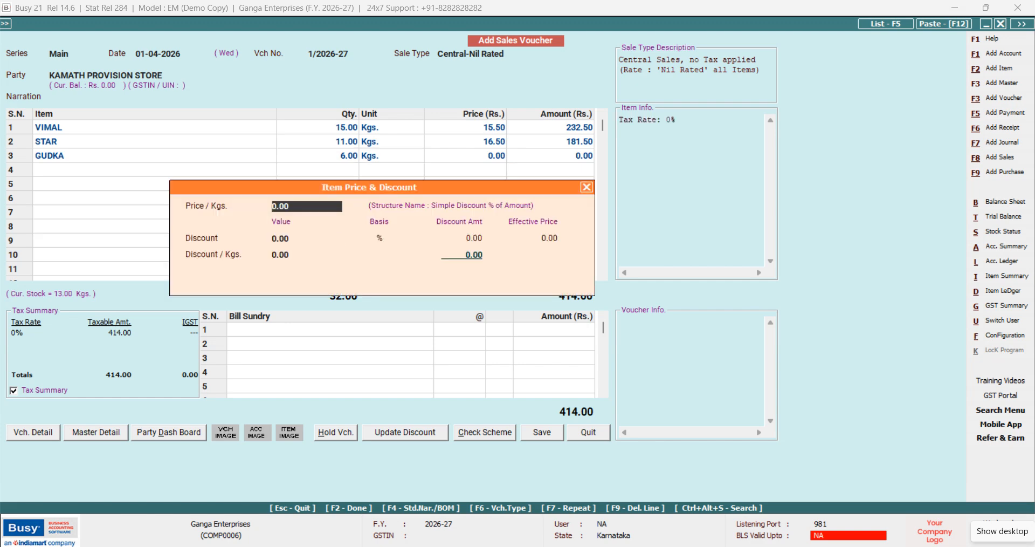
type("15.5")
key("BackSpace")
type("25")
key("Return")
key("Return")
key("Return")
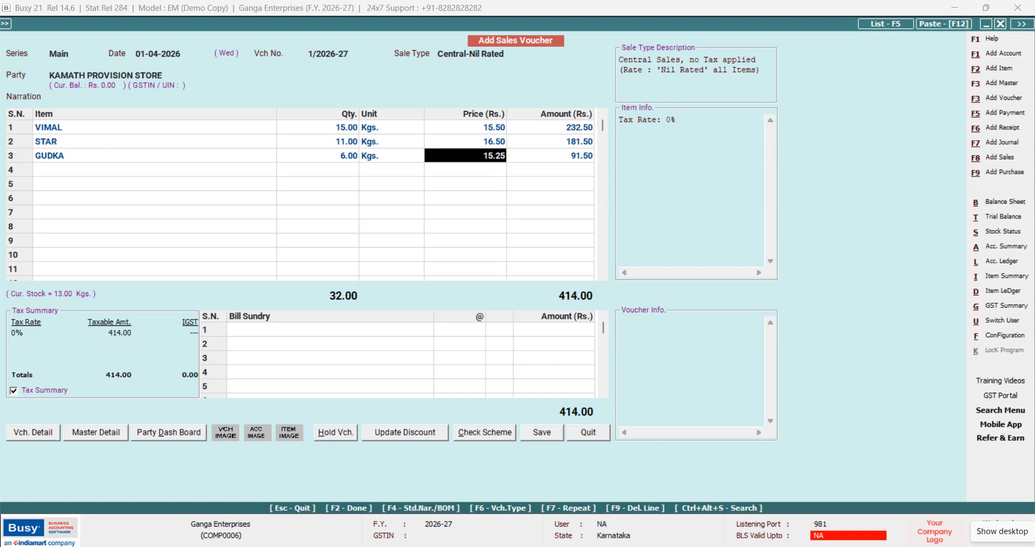
key("Return")
key("Return")
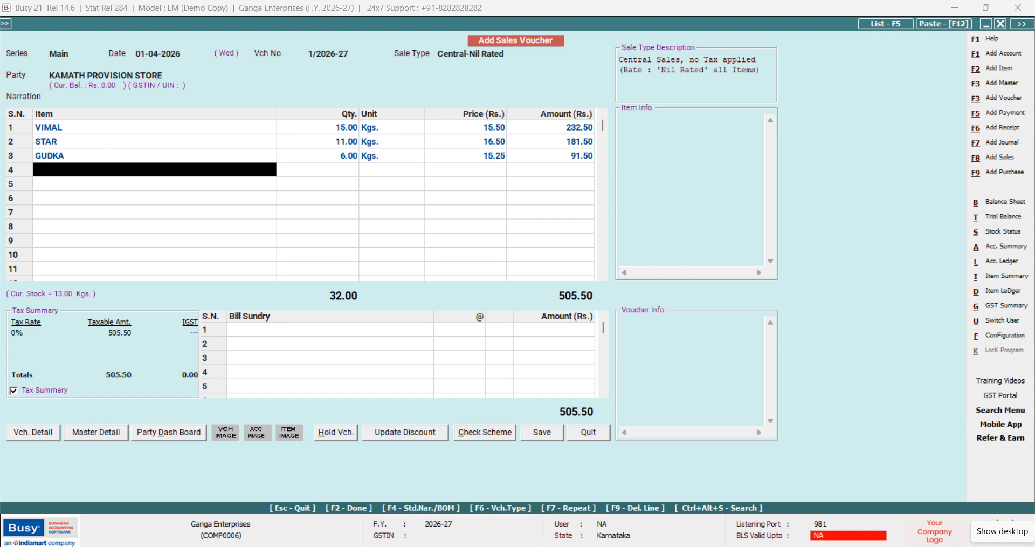
Step: Add PANBAR as the fourth sales item with a quantity of 24 Kgs. at a price of 17.40 and no discount
type("p")
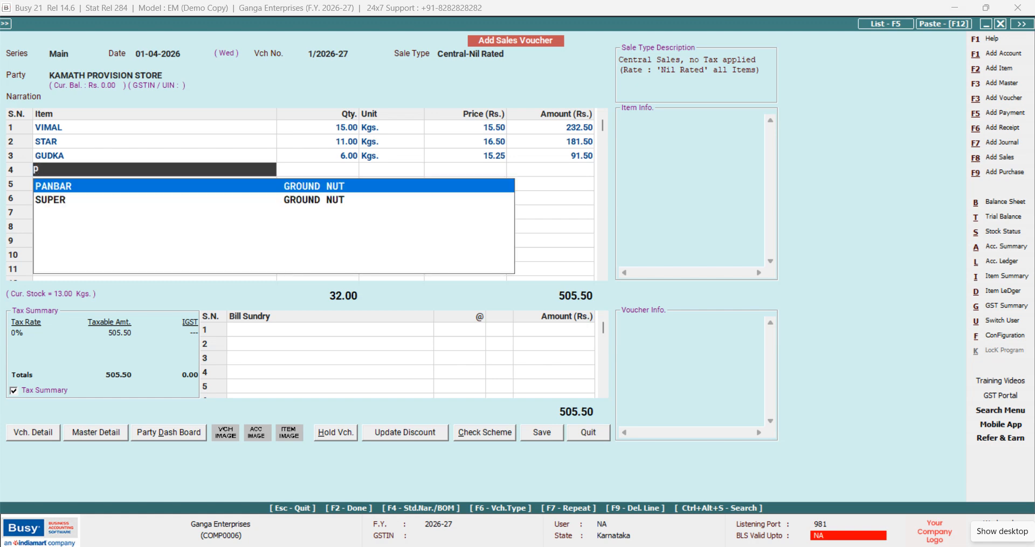
key("Return")
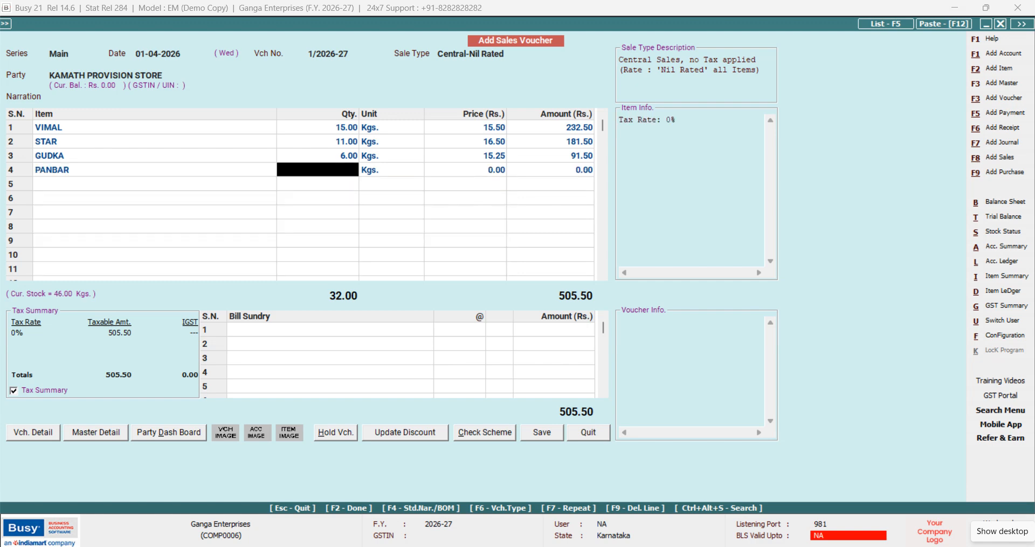
type("24")
key("Return")
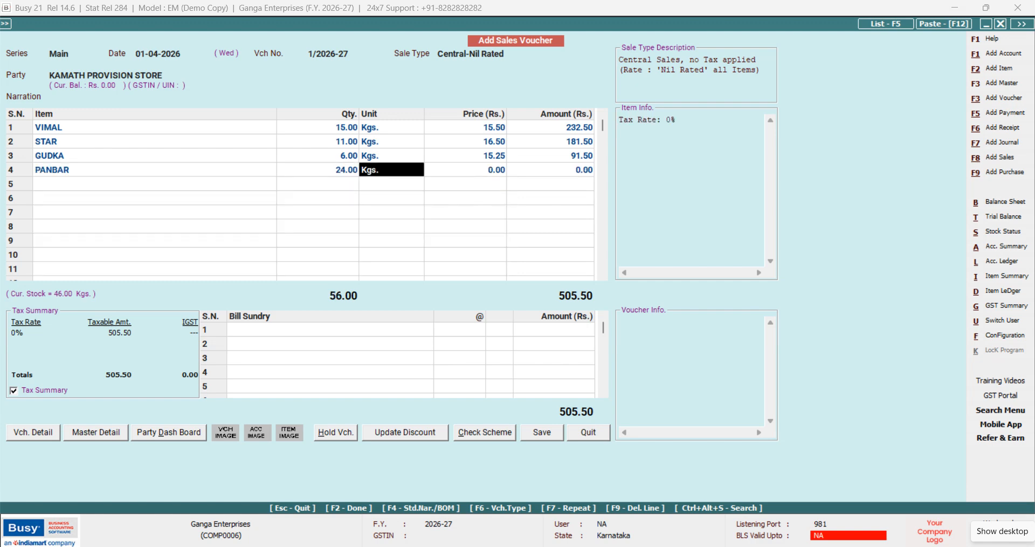
key("Return")
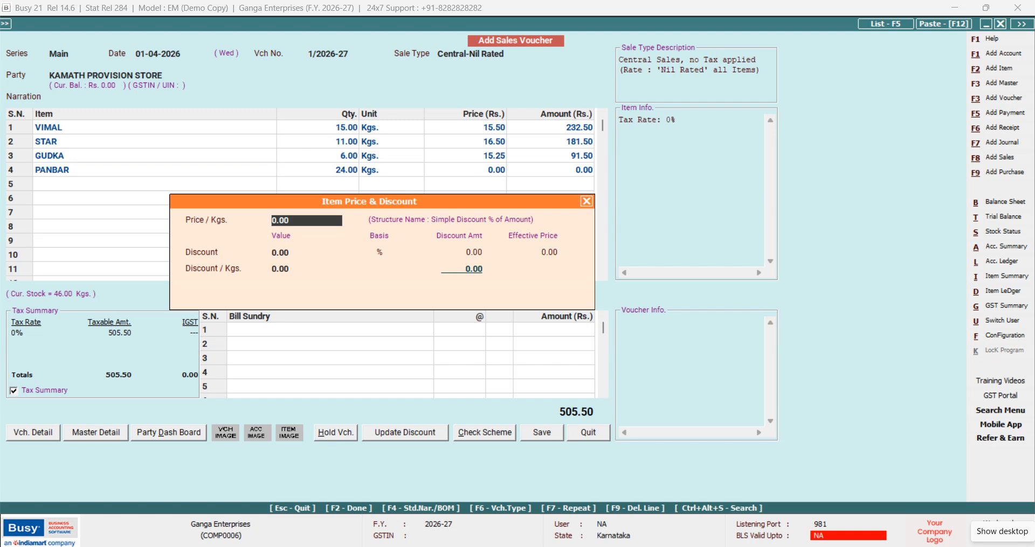
type("17.40")
key("Return")
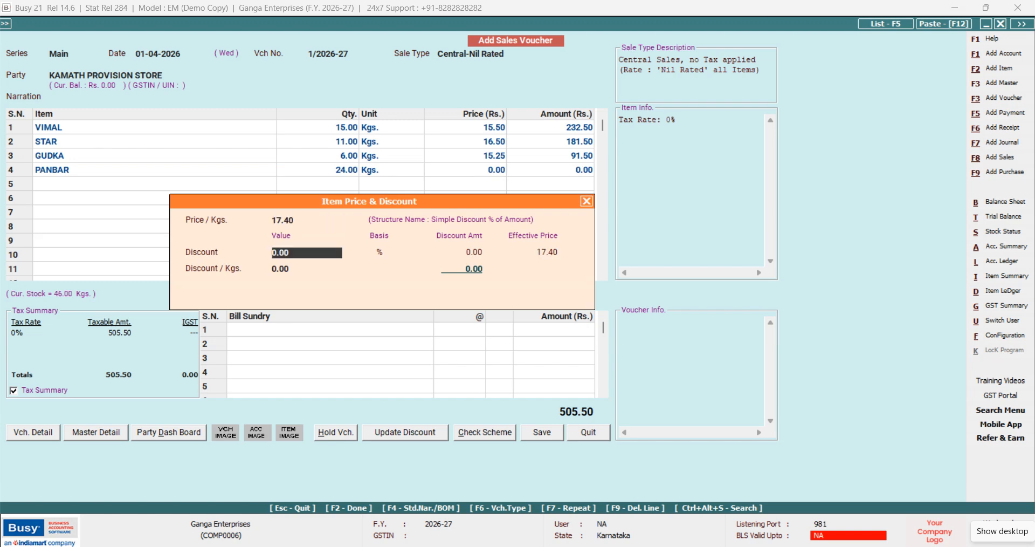
key("Return")
key("Return")
key("Return")
key("Return")
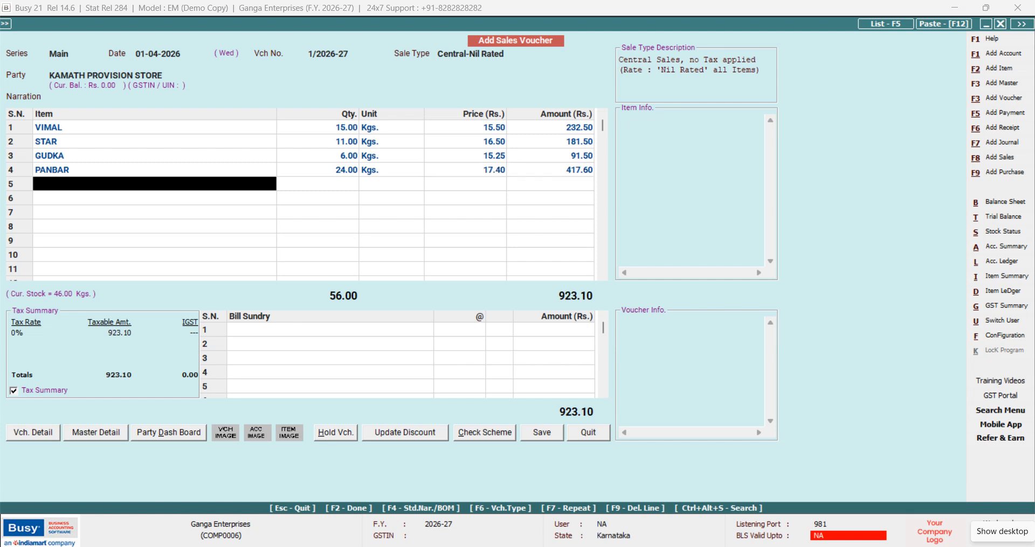
Step: Add SUPER as the fifth sales item with a quantity of 10 Kgs. at a price of 50.50 and no discount
type("su")
key("Return")
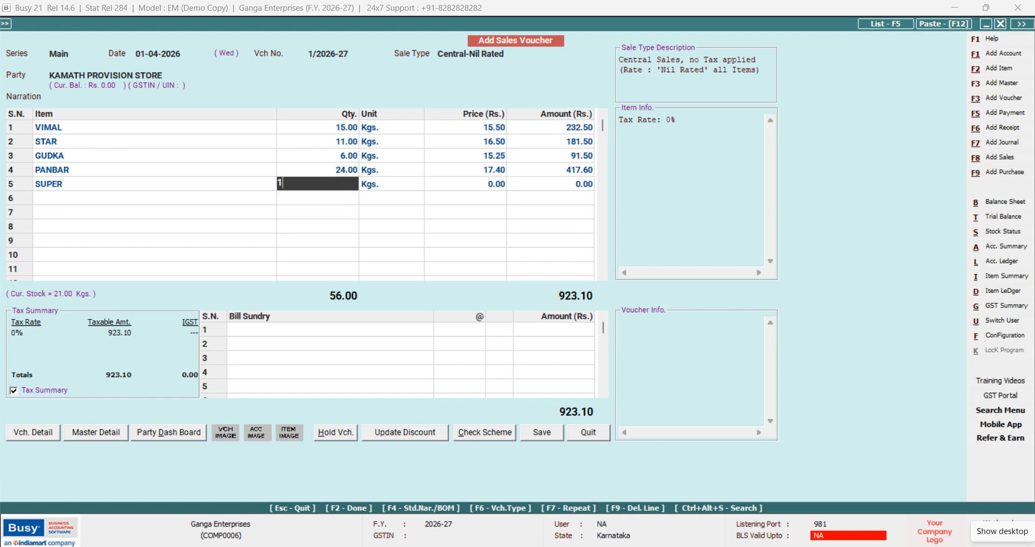
type("10")
key("Return")
key("Return")
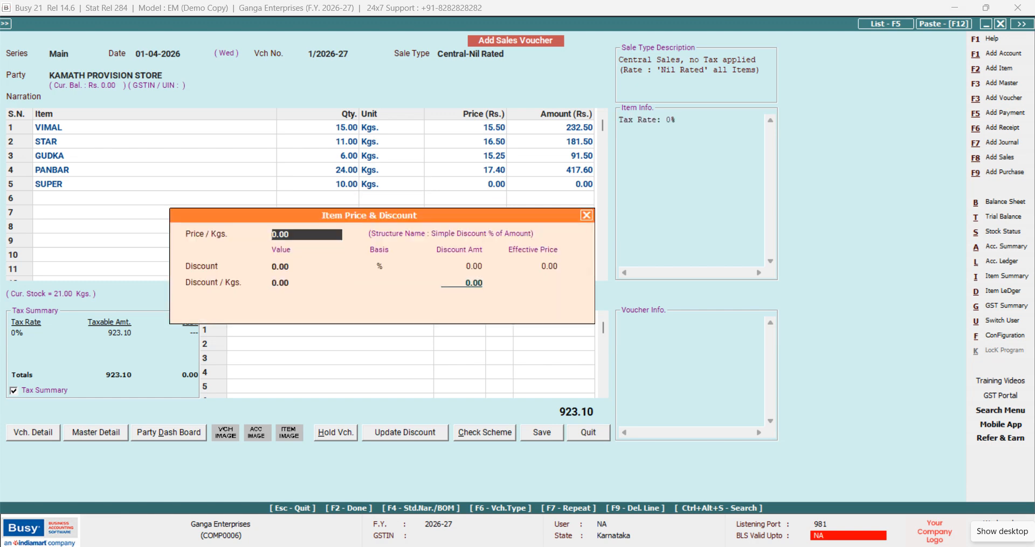
type("50.5")
key("Return")
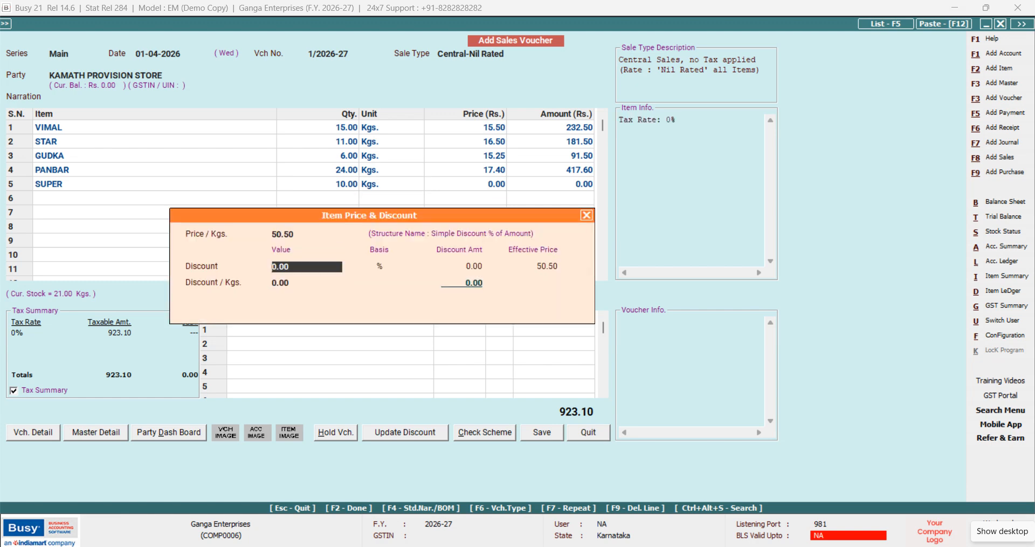
key("Return")
key("Return")
key("Return")
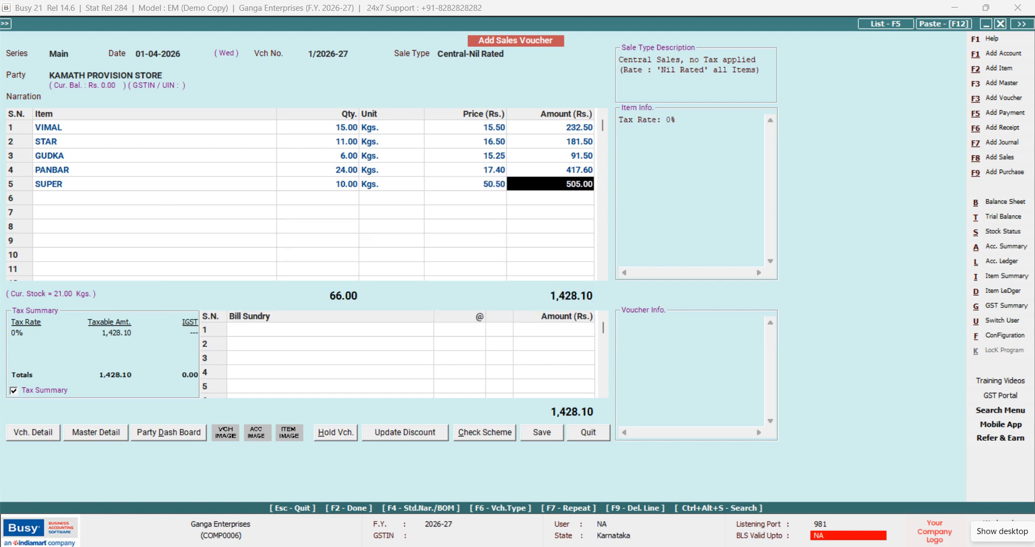
key("Return")
Step: Save the sales voucher without bill sundries, allowing the central transaction, accepting the new bill reference and leaving the transport details blank
key("Return")
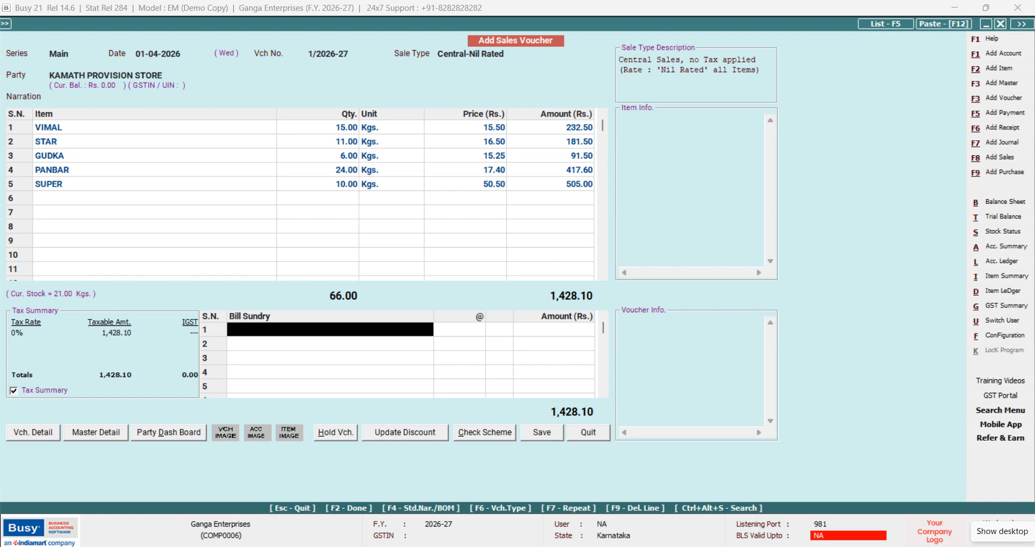
key("Return")
key("Left")
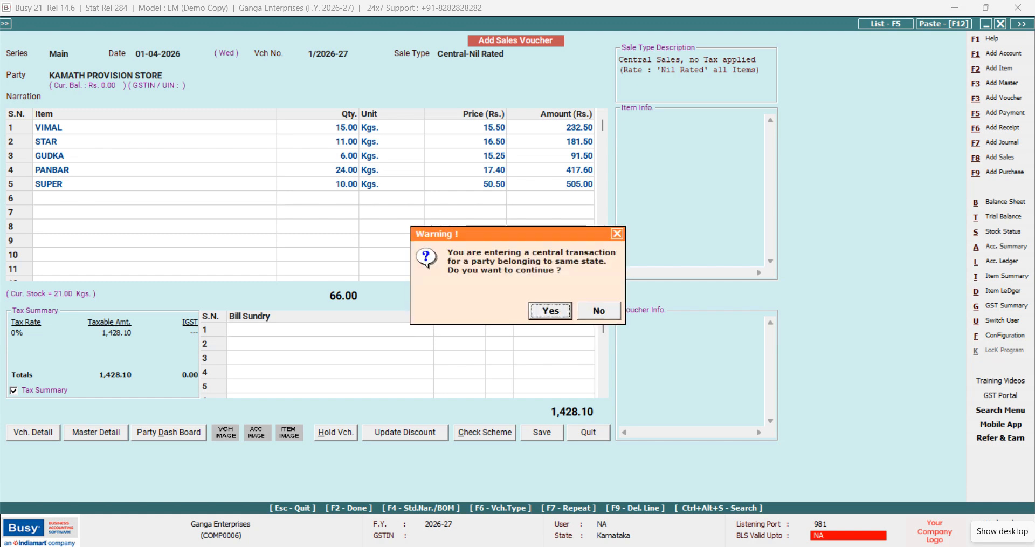
key("Return")
key("Return")
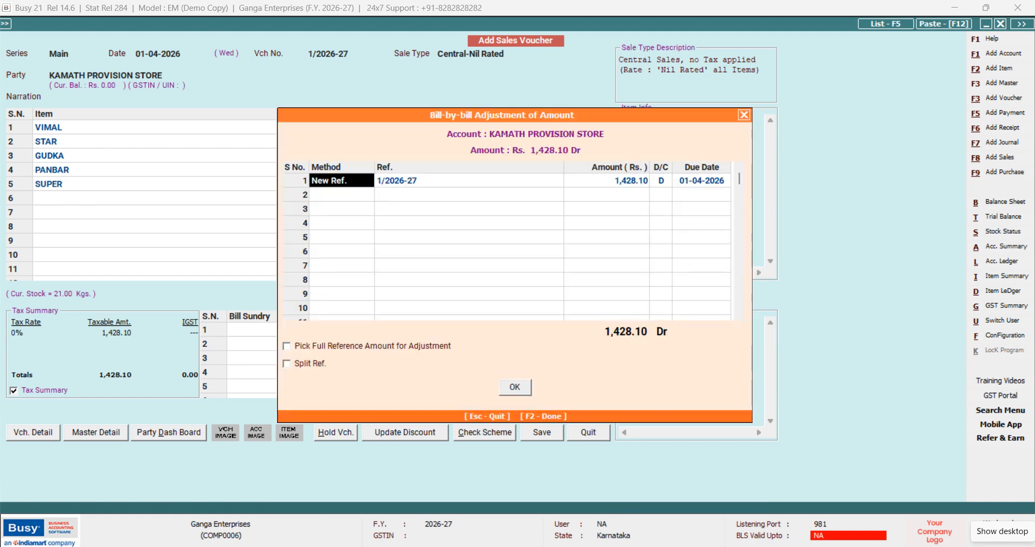
key("F2")
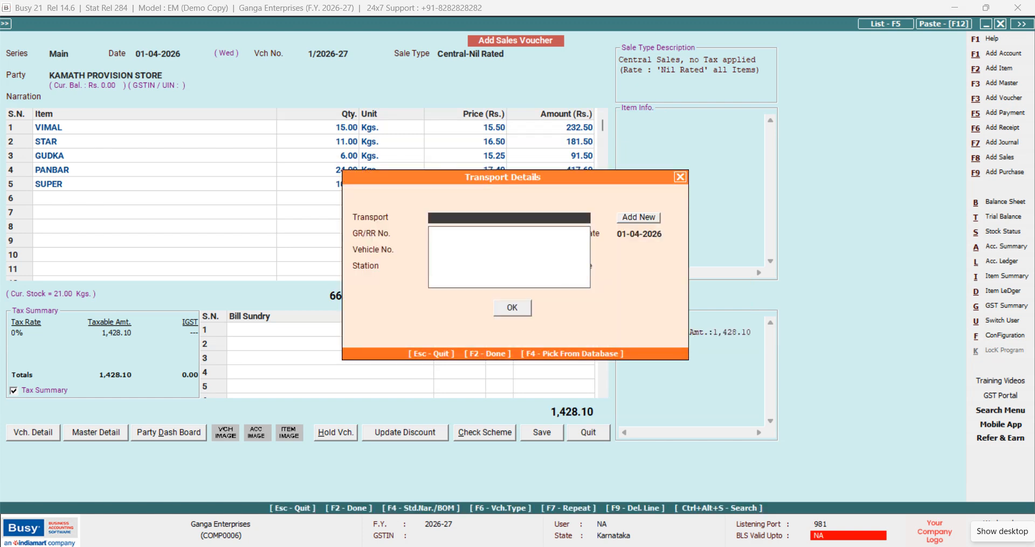
key("F2")
key("Return")
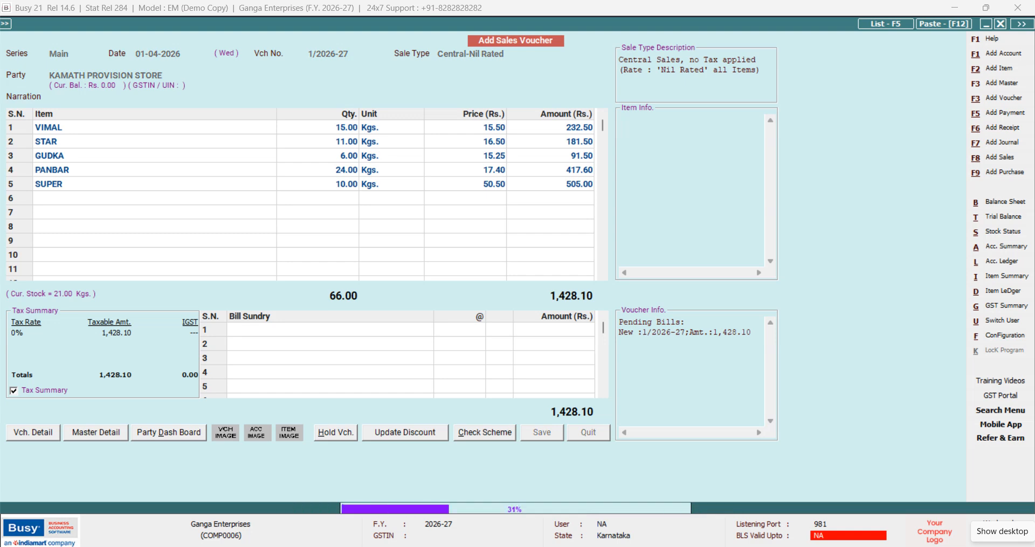
Step: Save the default configuration for the STANDARD sales invoice format and try to print the invoice
key("Return")
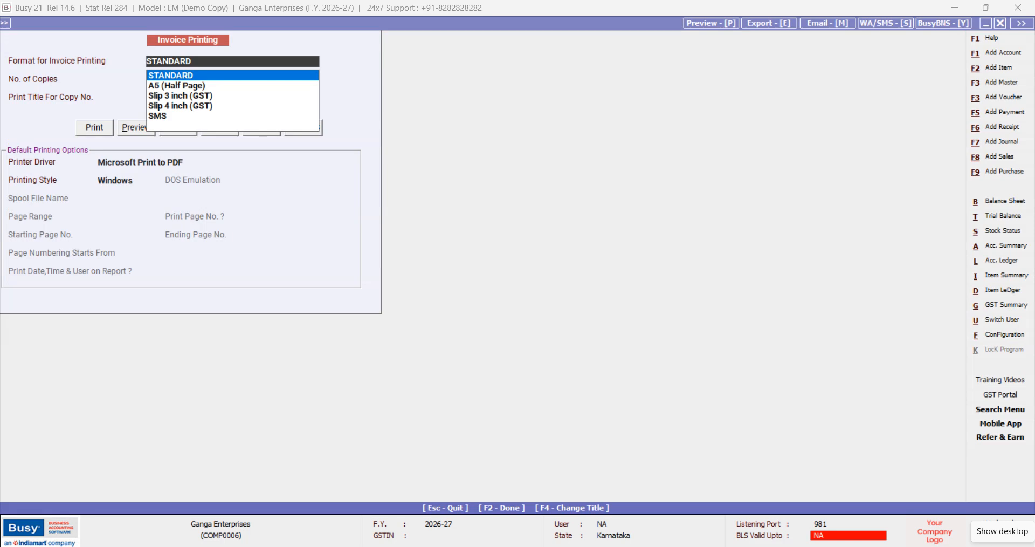
key("Return")
key("Return")
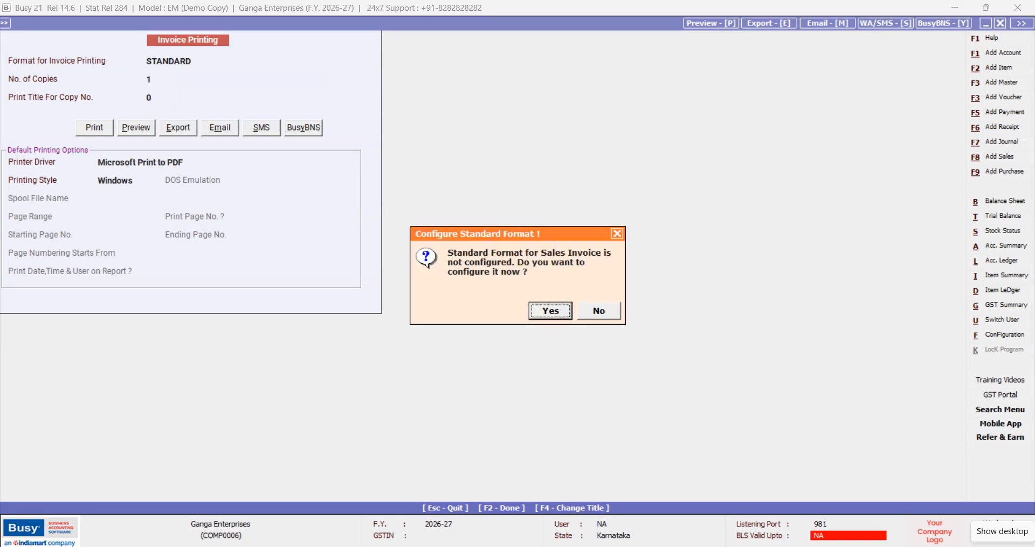
key("Return")
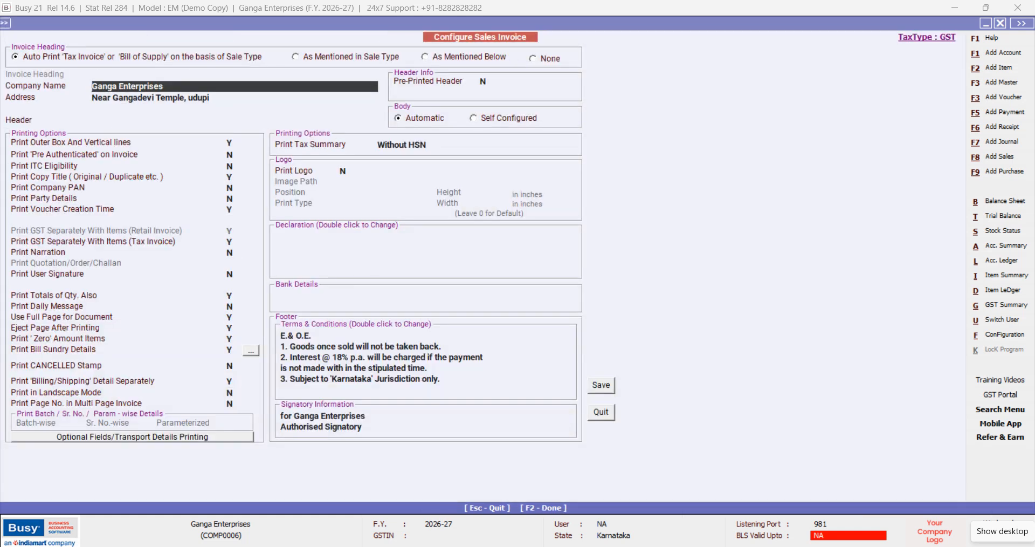
key("F2")
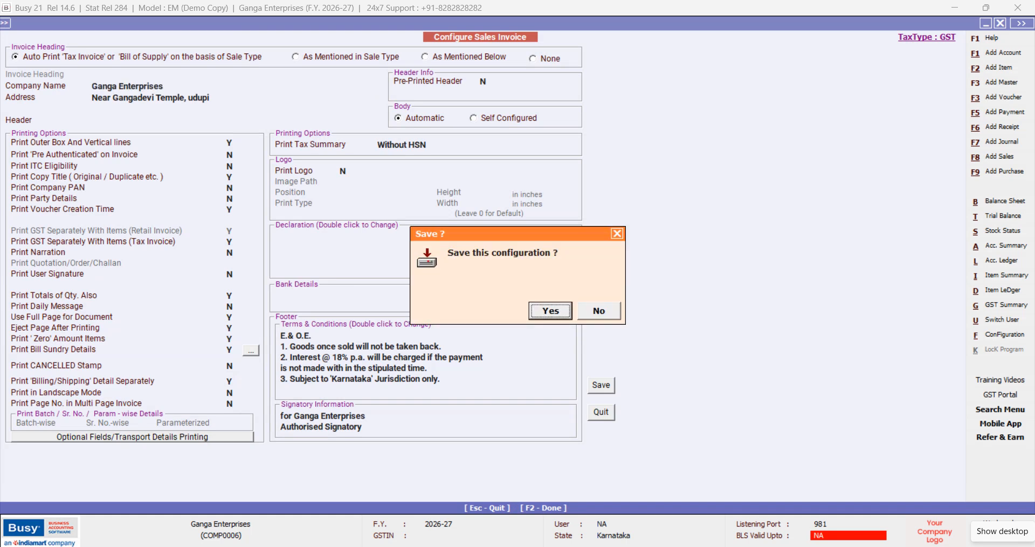
key("Return")
key("alt+p")
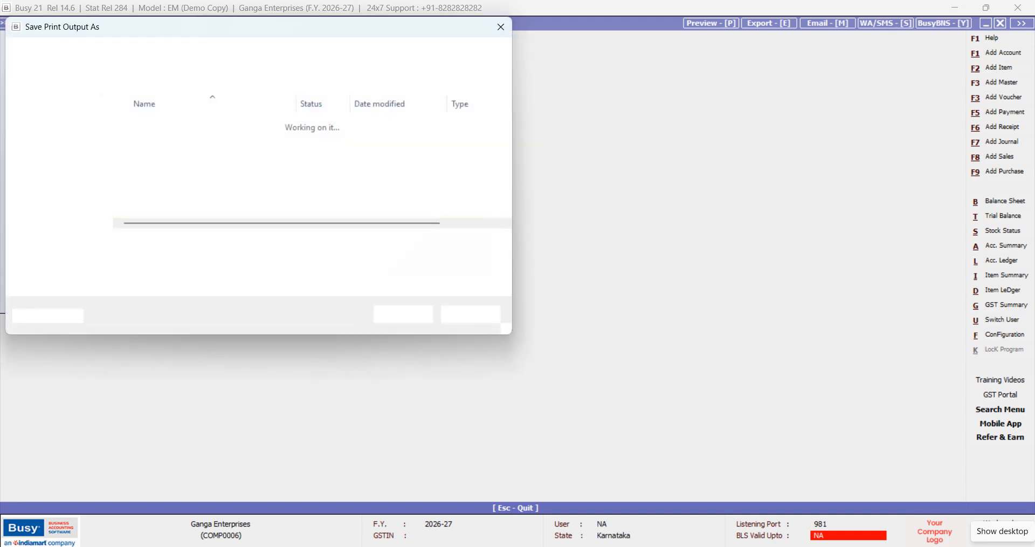
key("Escape")
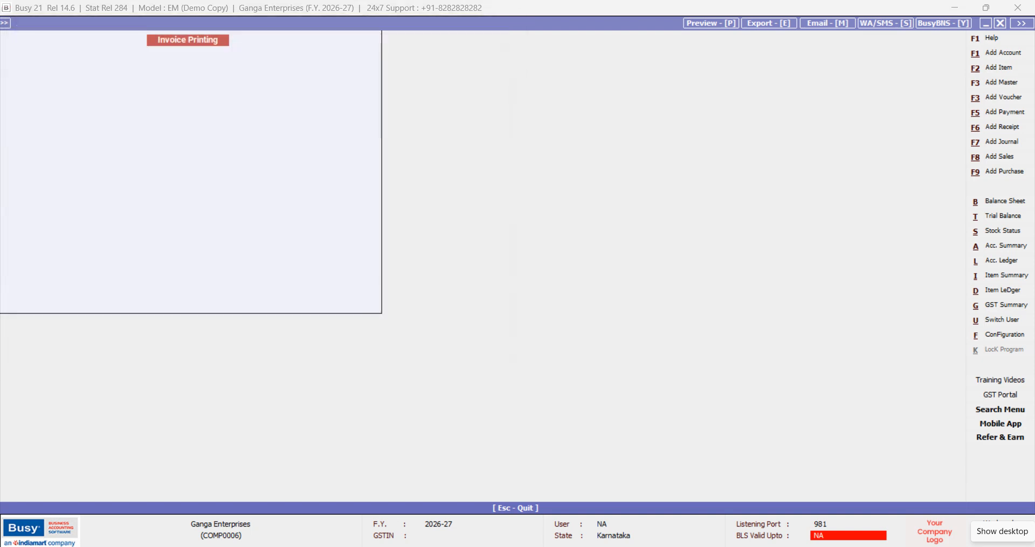
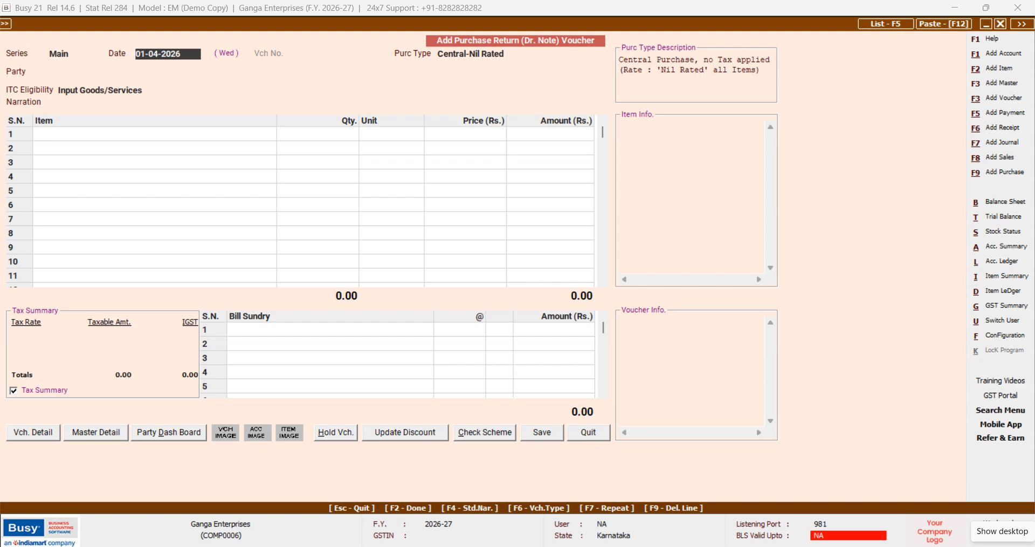
Step: Quit the blank purchase return voucher and start a new sales return (credit note) voucher
key("Escape")
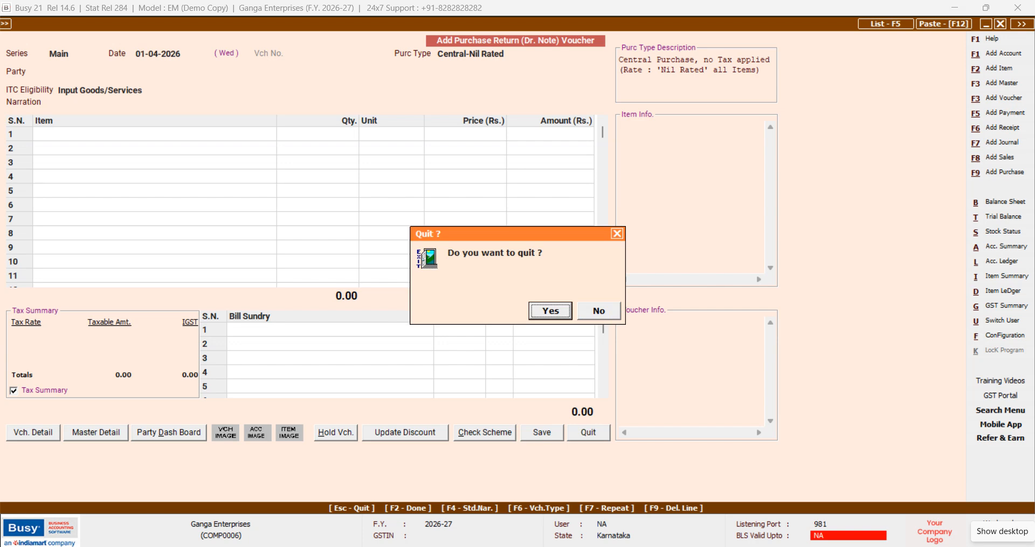
key("Return")
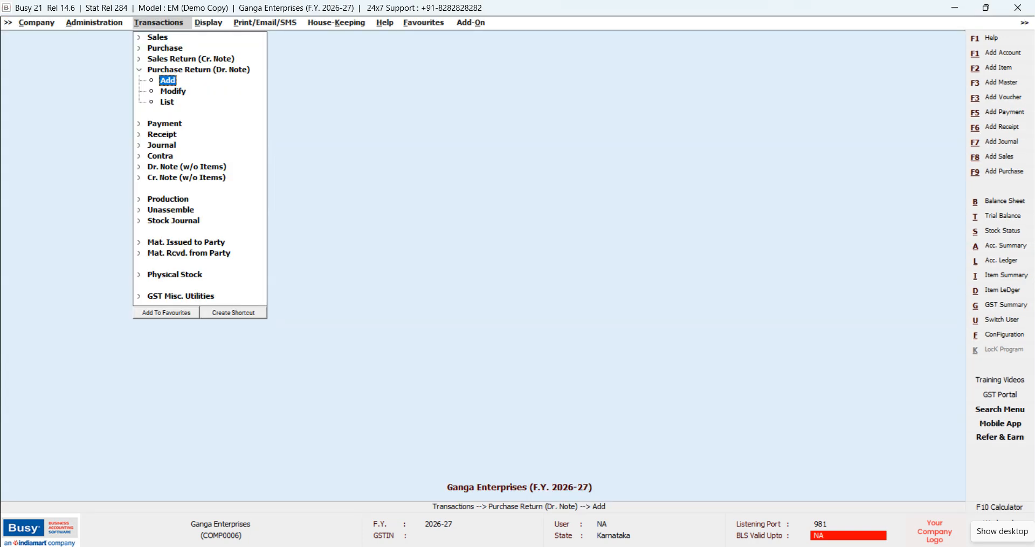
key("Up")
key("Up")
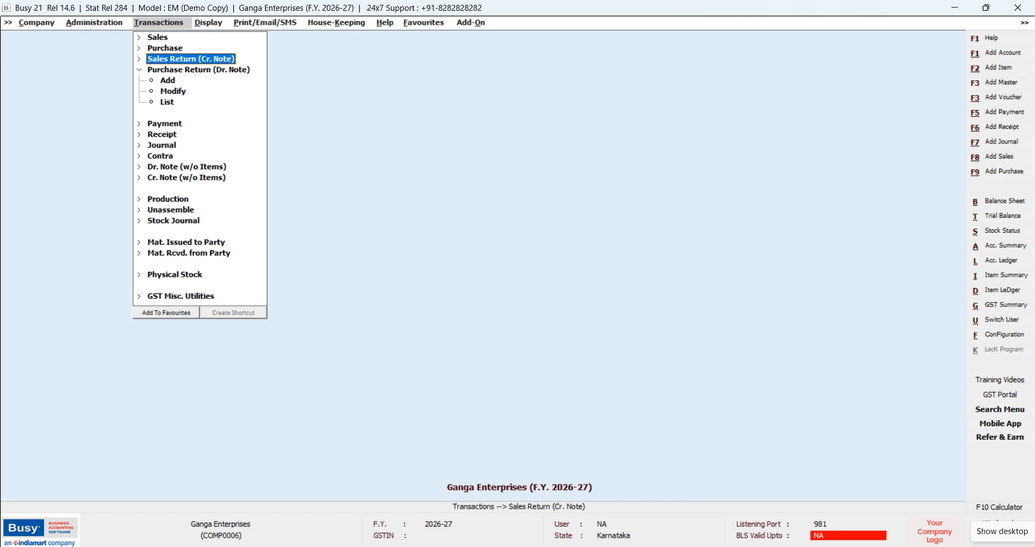
key("Return")
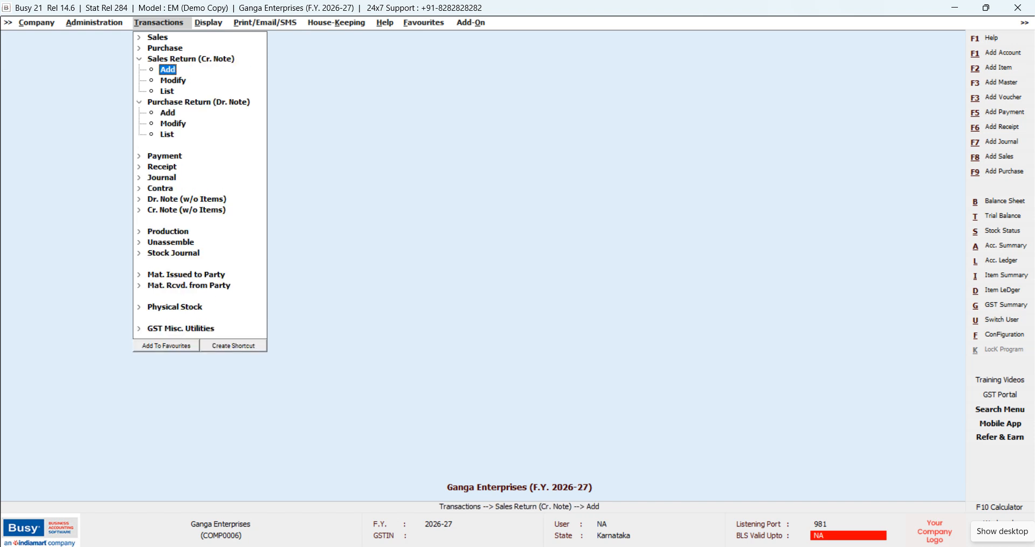
key("Return")
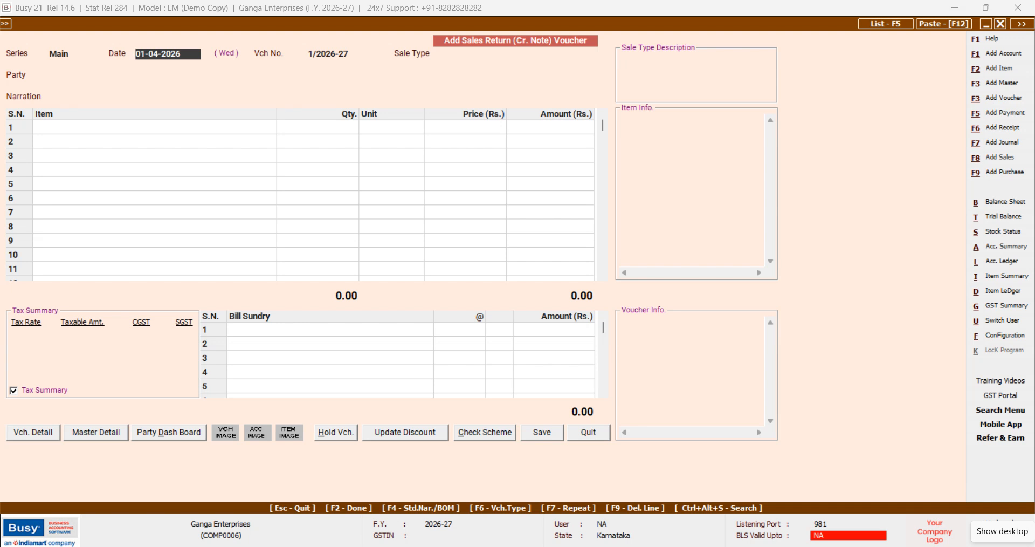
Step: Keep the date 01-04-2026, set the sales return's sale type to Central-18% and choose KAMATH PROVISION STORE as the party
key("Return")
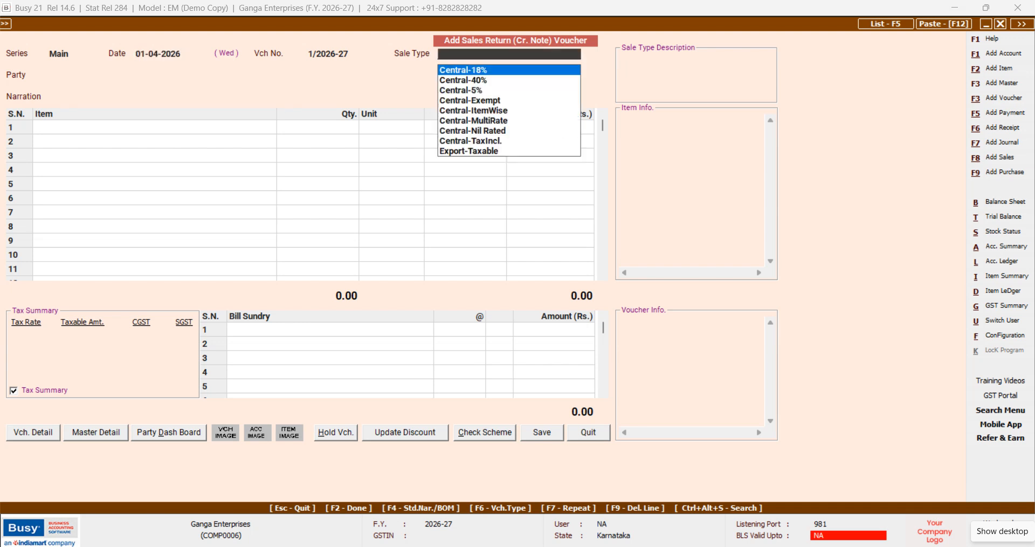
key("Return")
key("Return")
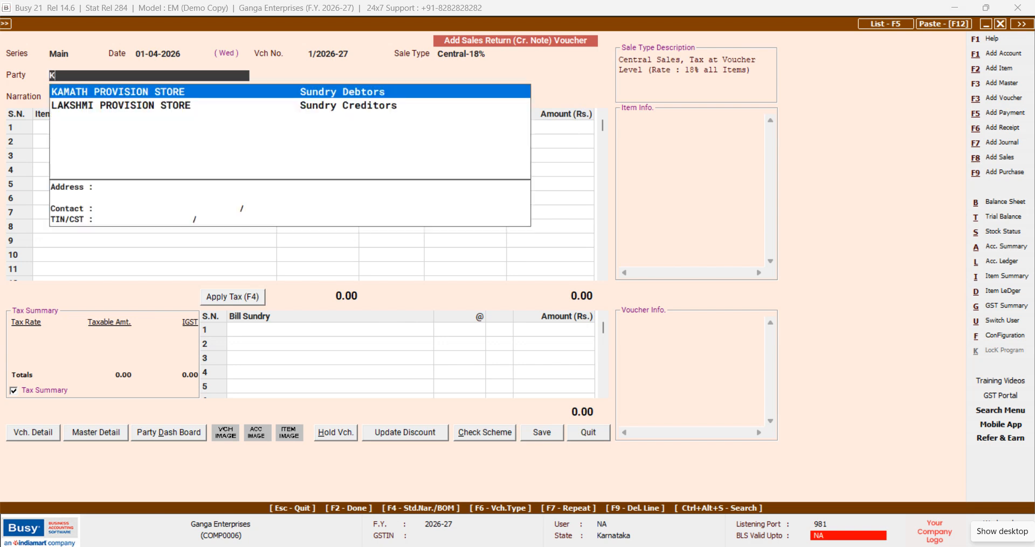
key("Return")
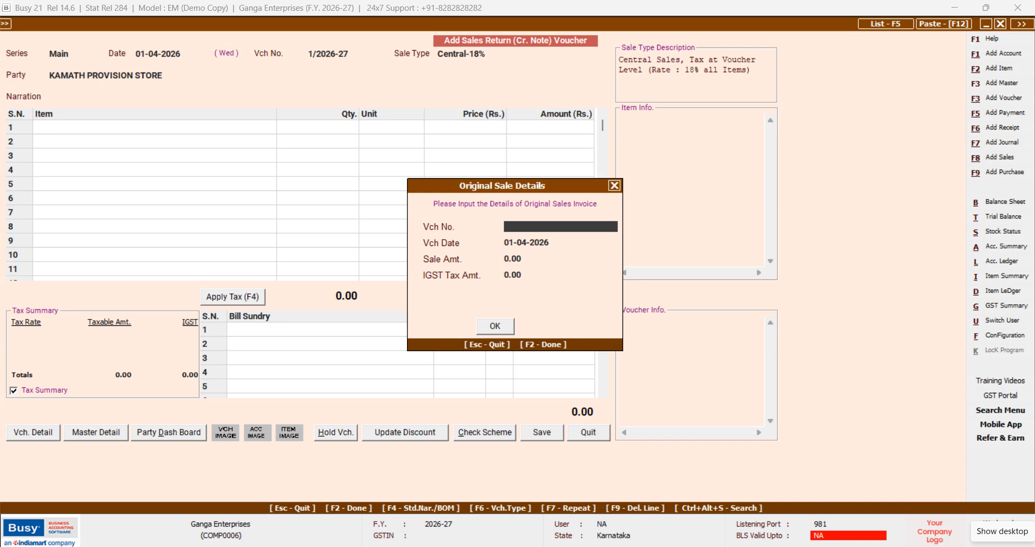
Step: Accept the original sale details with a blank voucher number, the date 01-04-2026 and zero sale and IGST amounts
key("Return")
key("Return")
key("Return")
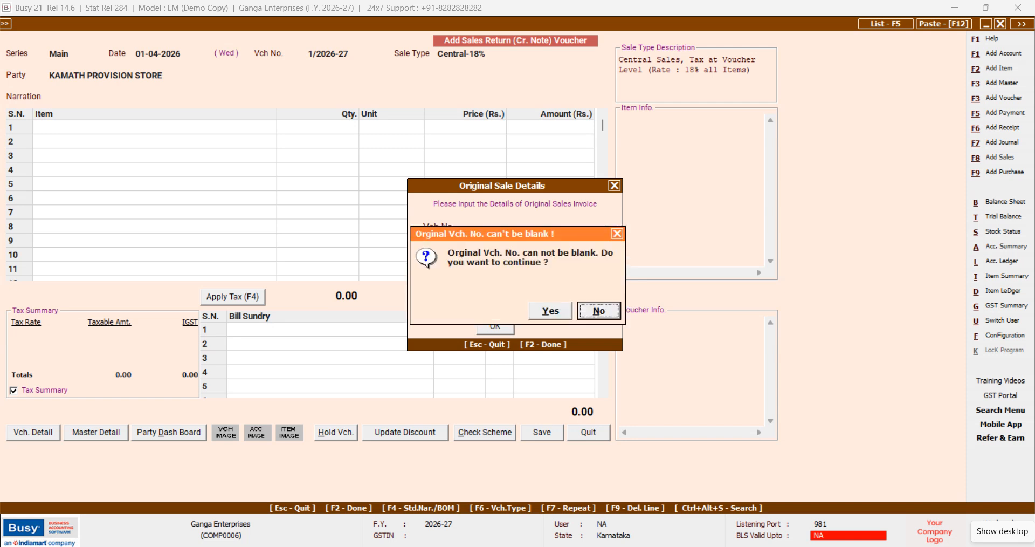
key("Left")
key("Return")
key("Return")
key("Return")
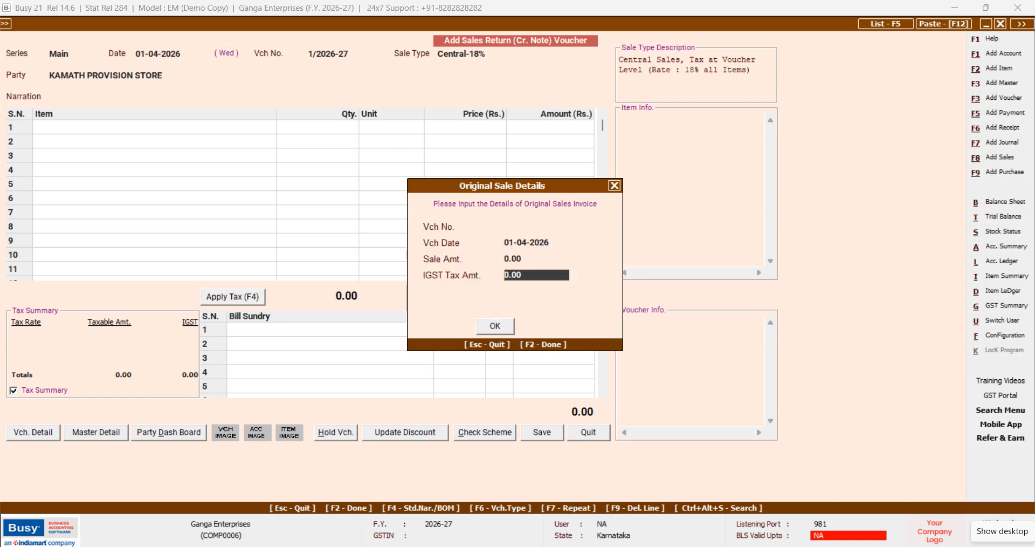
key("Return")
key("Return")
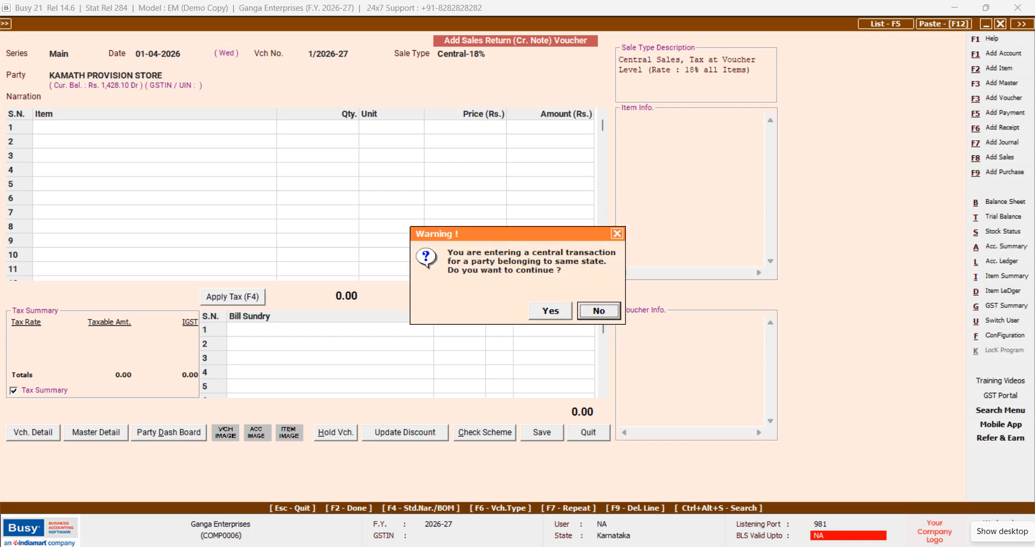
Step: Allow the central transaction for the same-state party and leave the sales return's narration blank
key("Left")
key("Return")
key("Return")
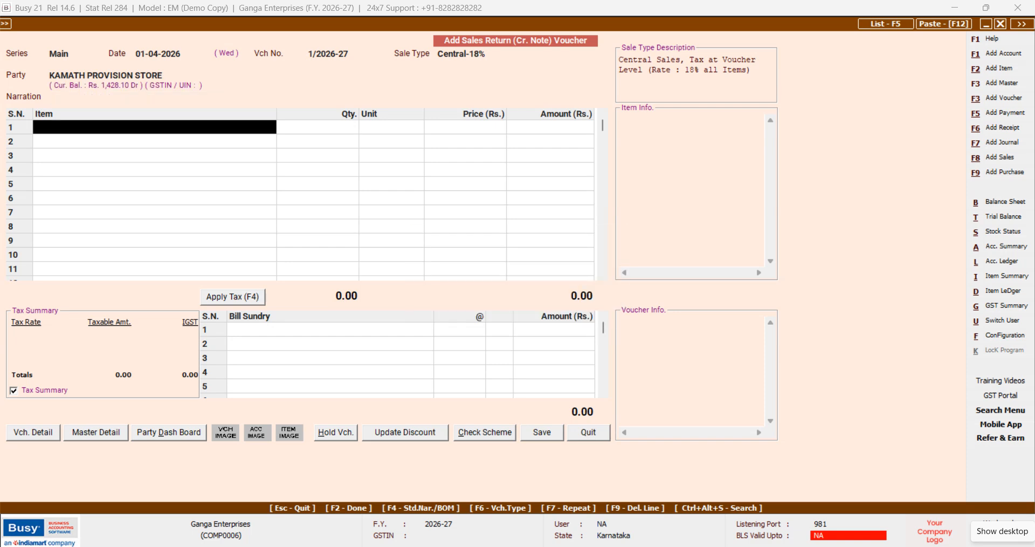
Step: Enter VIMAL as the first sales return item with quantity 5 Kgs., price 15.50 and no discount
key("space")
key("Return")
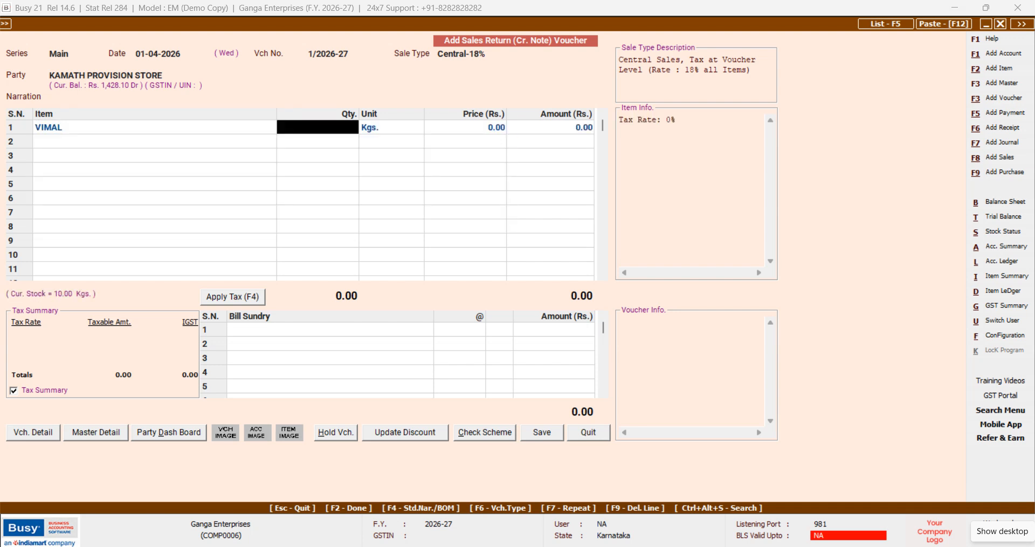
type("5")
key("Return")
key("Return")
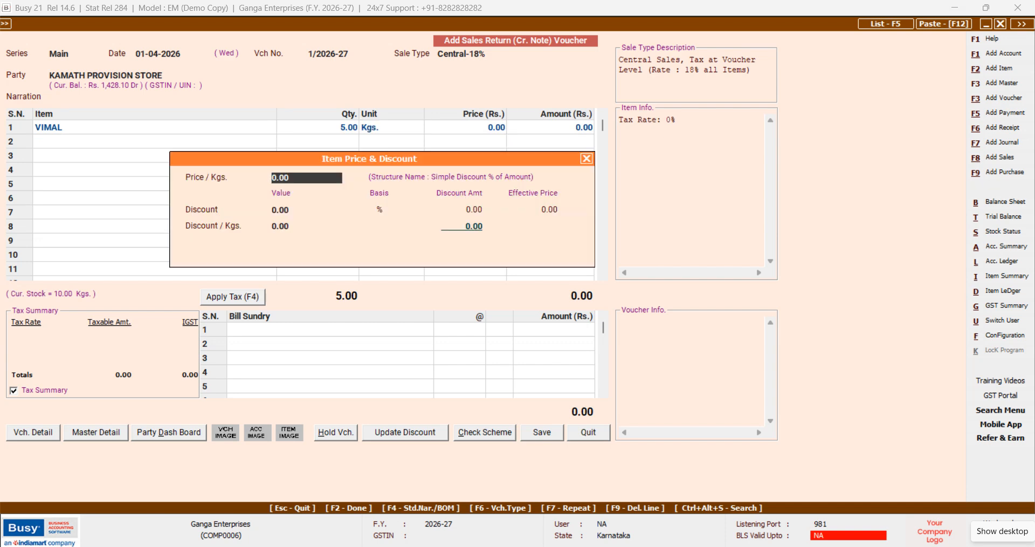
type("15.5")
key("Return")
key("Return")
key("Return")
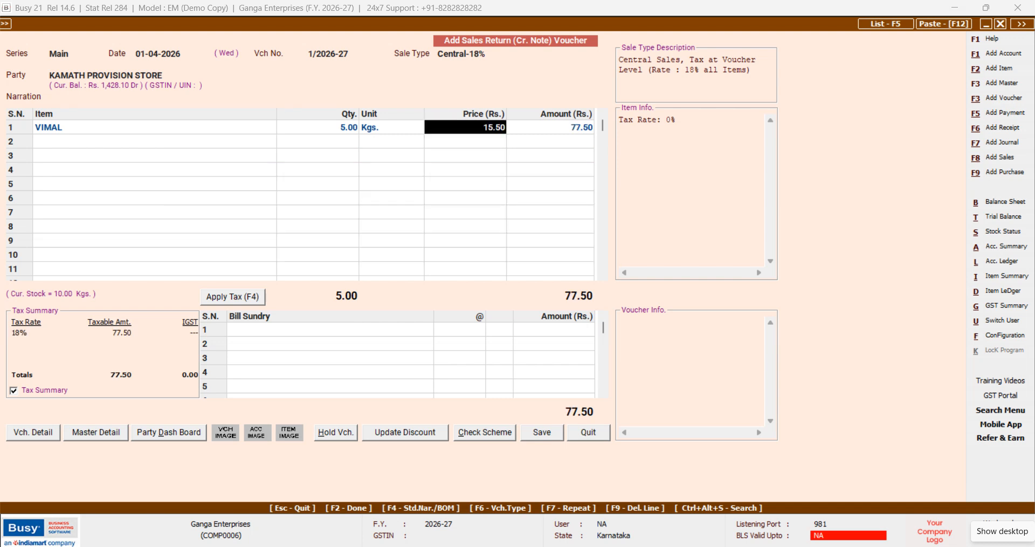
key("Return")
key("Return")
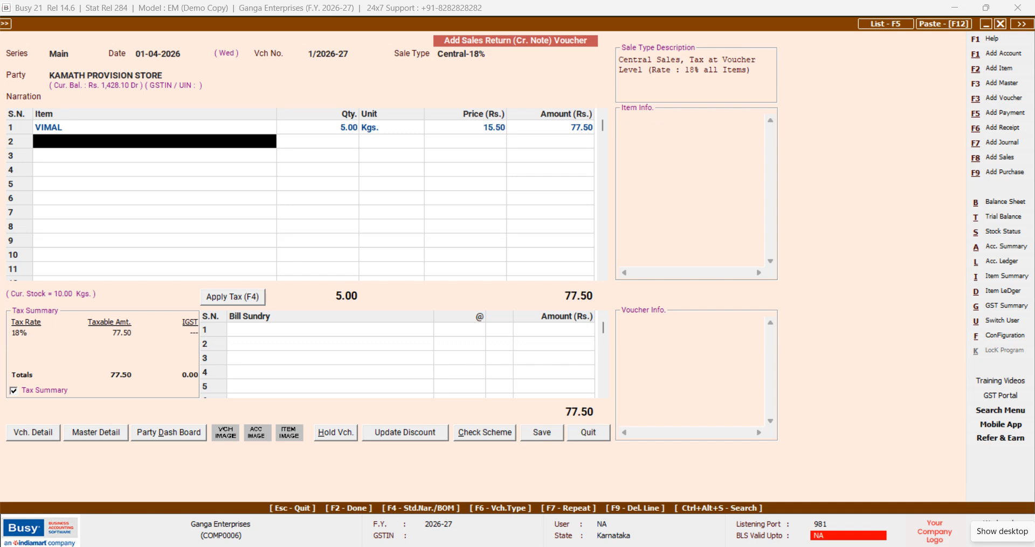
Step: Add STAR as the second return item with quantity 4 Kgs., price 16.50 and no discount
type("S")
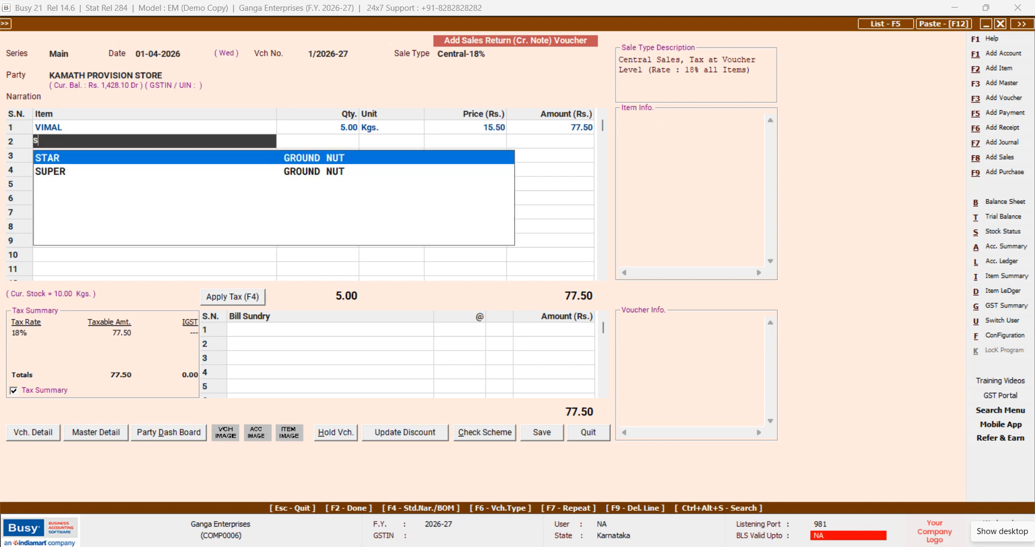
key("Return")
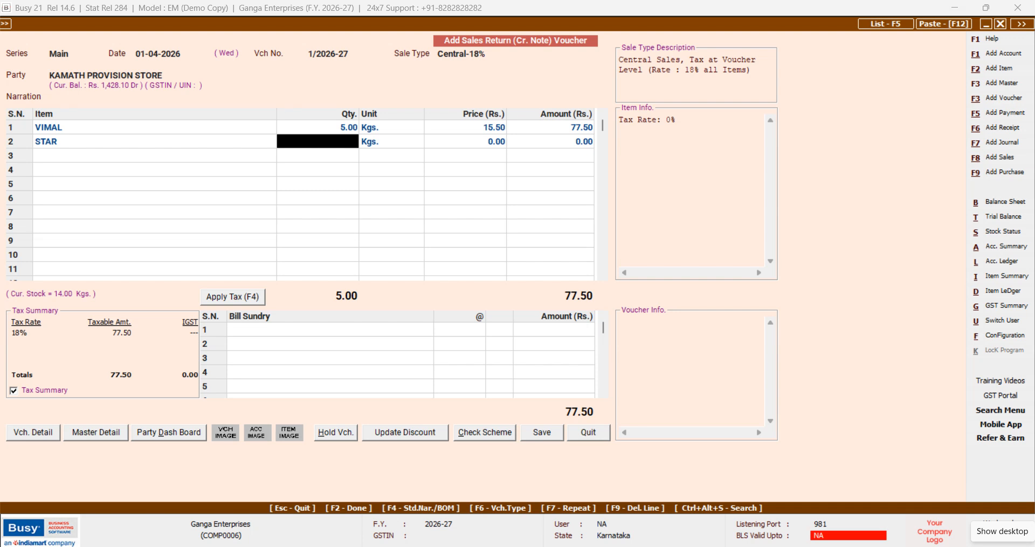
type("4")
key("Return")
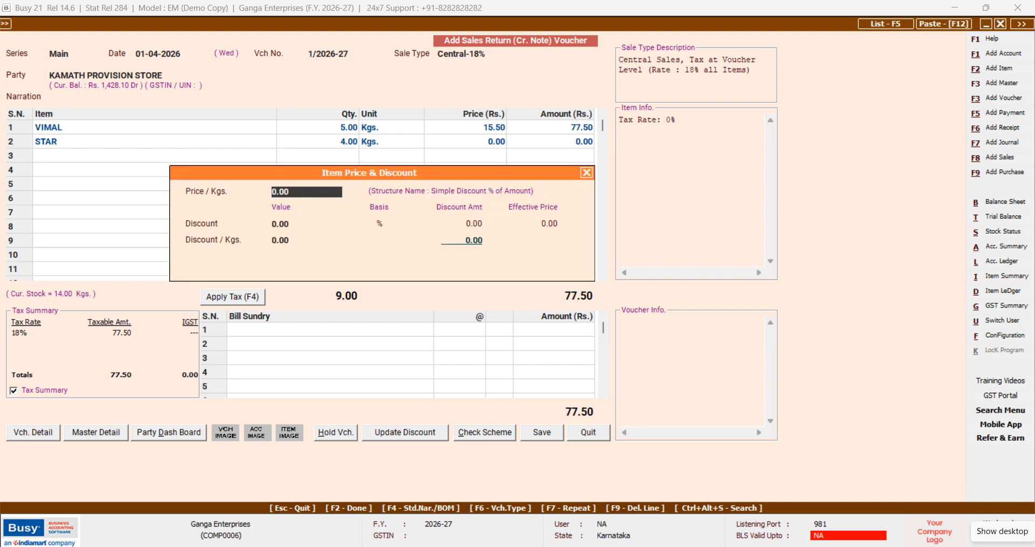
type("15")
key("BackSpace")
type("6.5")
key("Return")
key("Return")
key("Return")
key("Return")
key("Return")
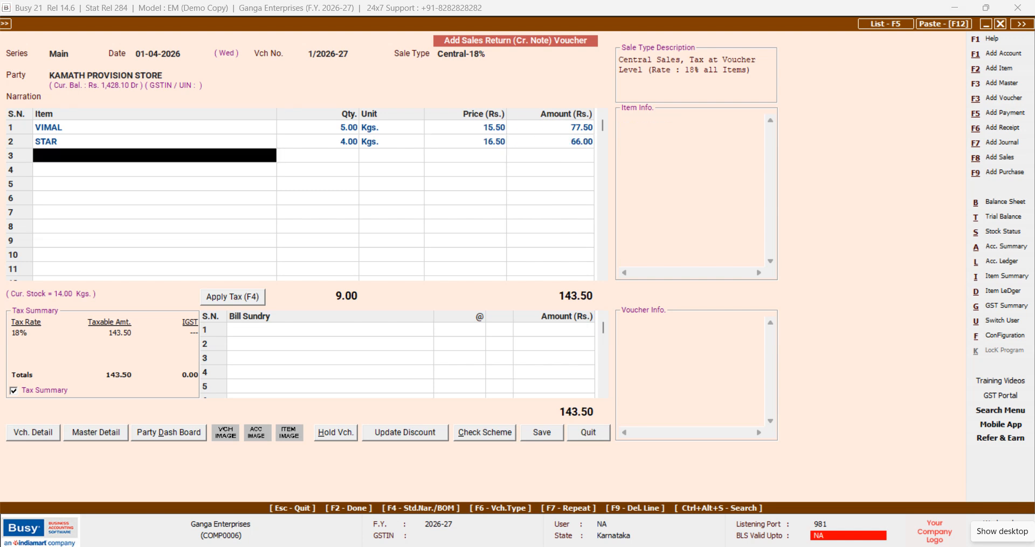
Step: Add GUDKA as the third return item with quantity 2 Kgs., price 15.25 and no discount
type("g")
key("Return")
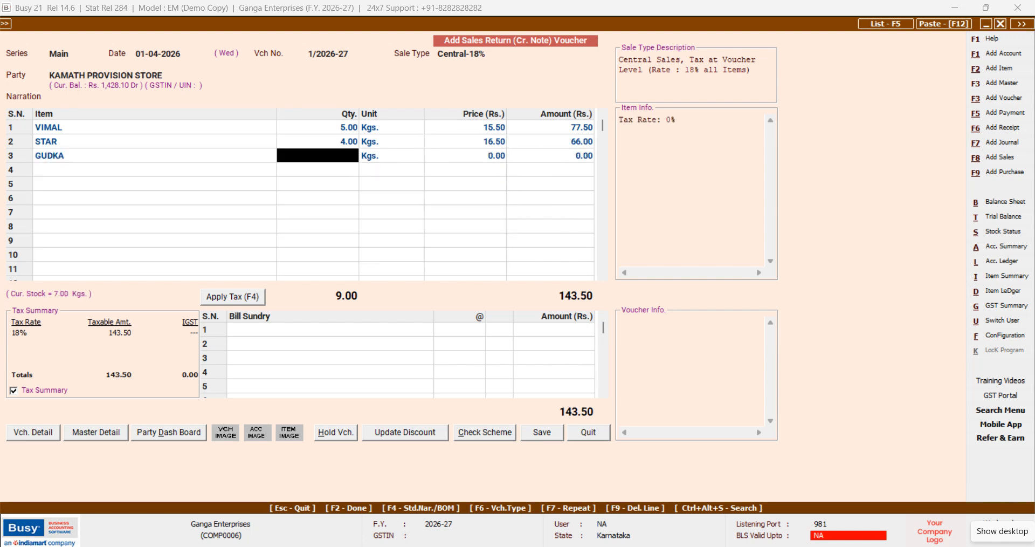
type("2")
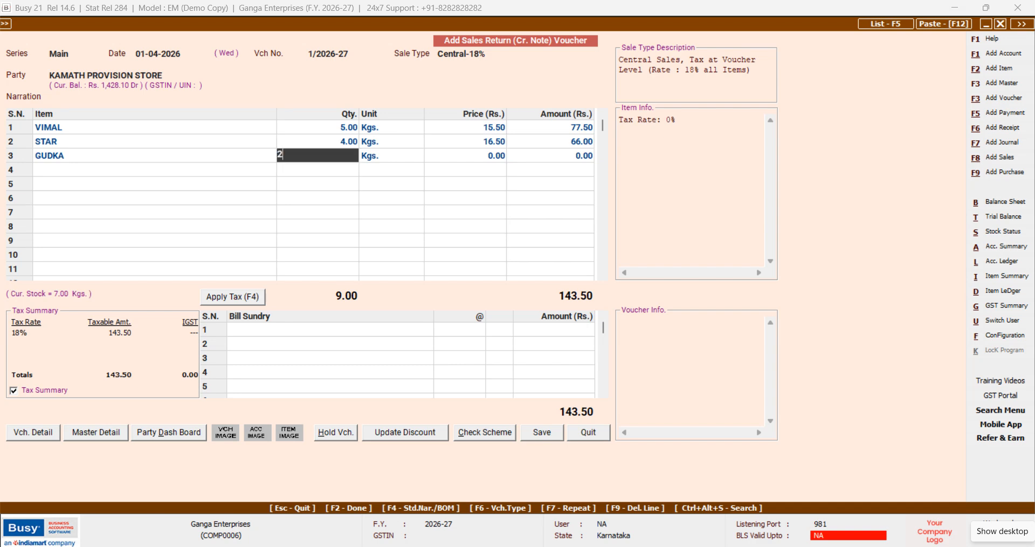
key("Return")
key("Return")
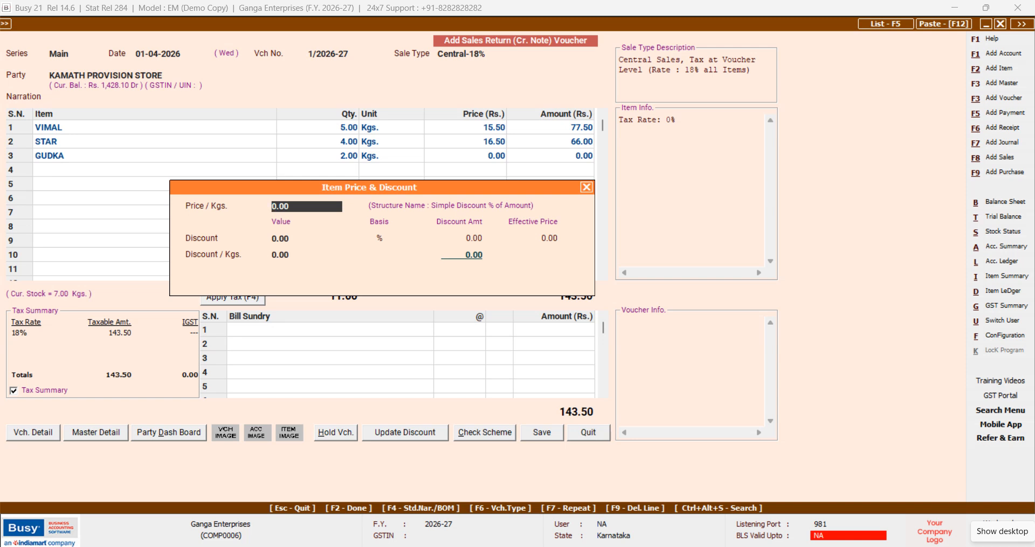
type("15.25")
key("Return")
key("Return")
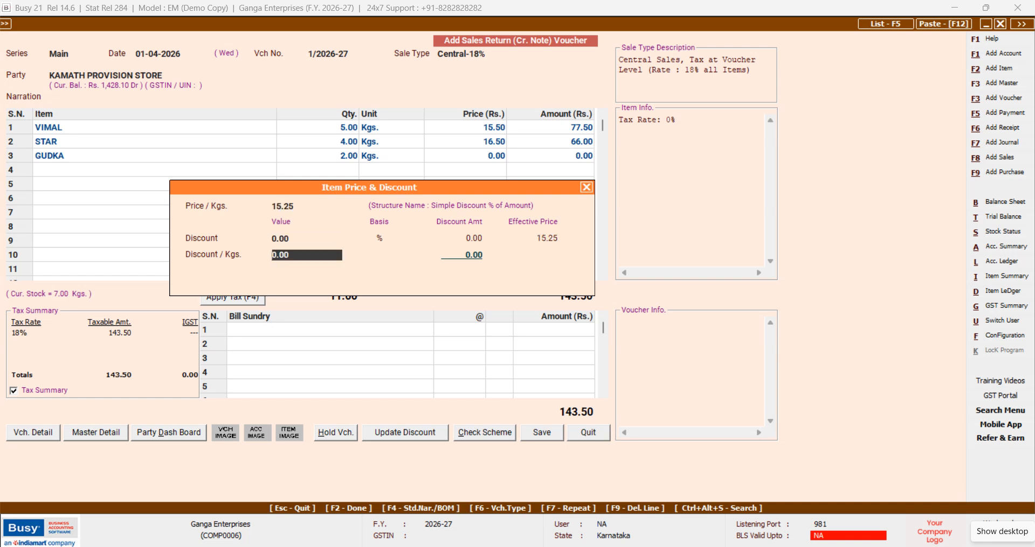
key("Return")
key("Return")
key("Return")
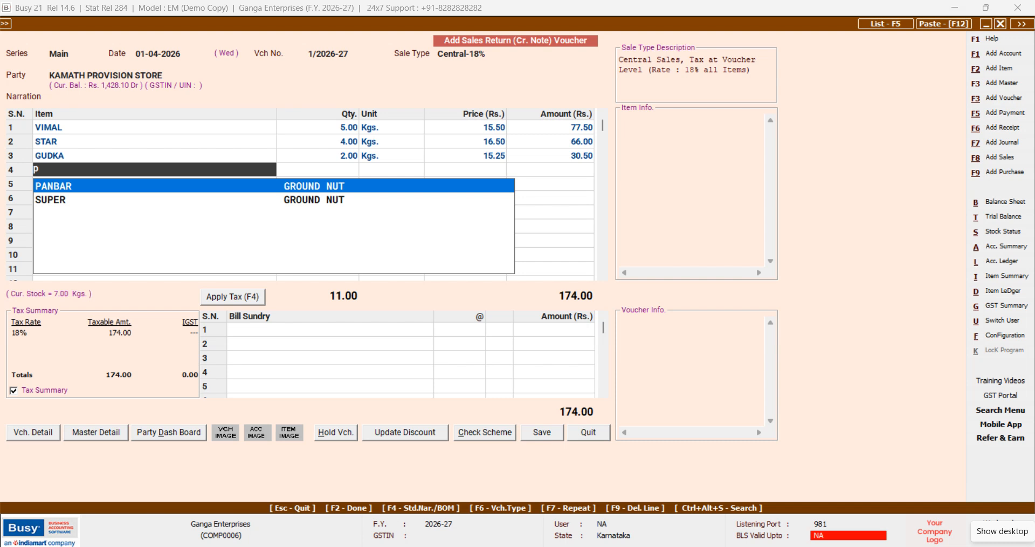
Step: Add PANBAR as the fourth return item with quantity 10 Kgs., price 17.40 and no discount
key("Return")
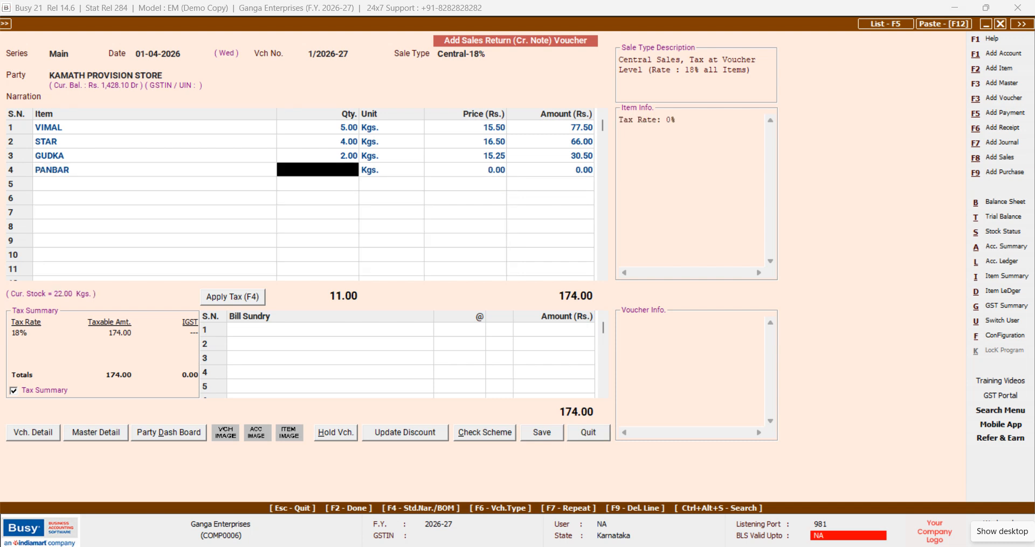
type("10")
key("Return")
key("Return")
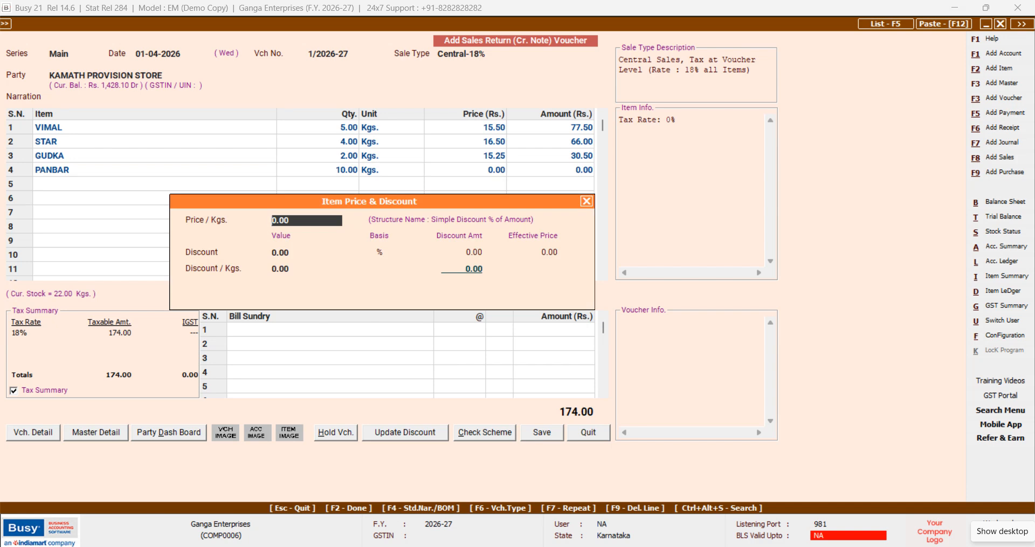
type("17.4")
key("Return")
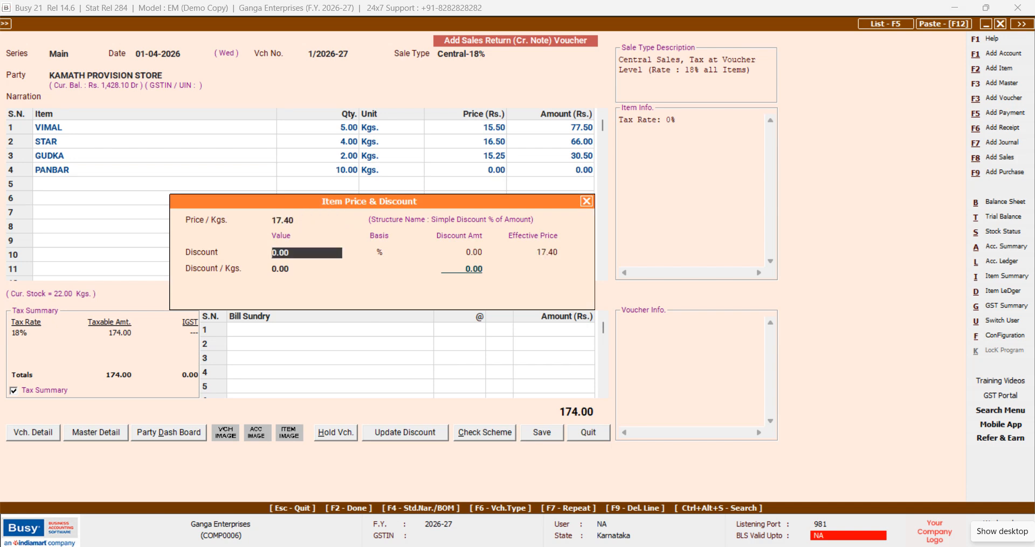
key("Return")
key("Return")
key("Return")
key("Return")
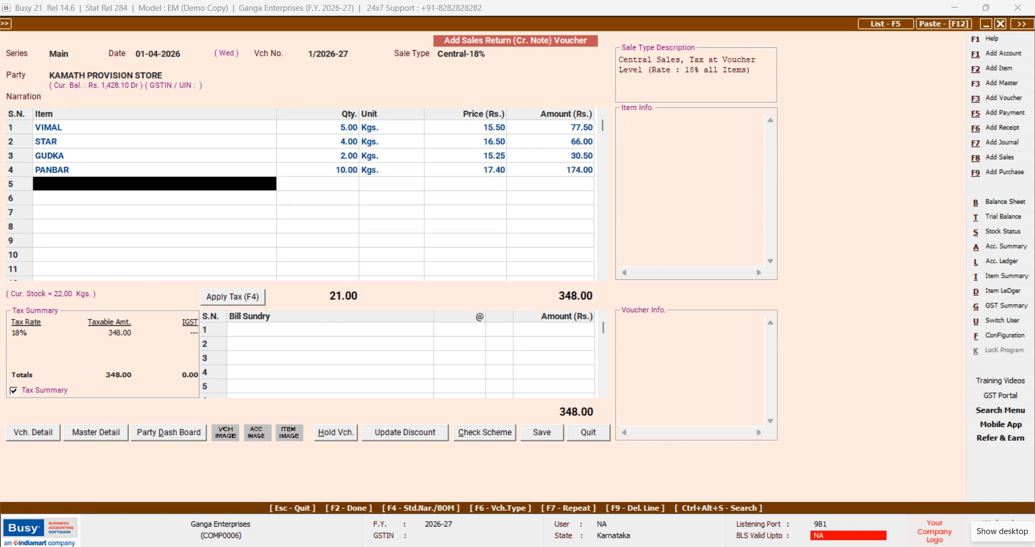
Step: Add SUPER as the fifth return item with quantity 6 Kgs., price 50.50 and no discount
type("s")
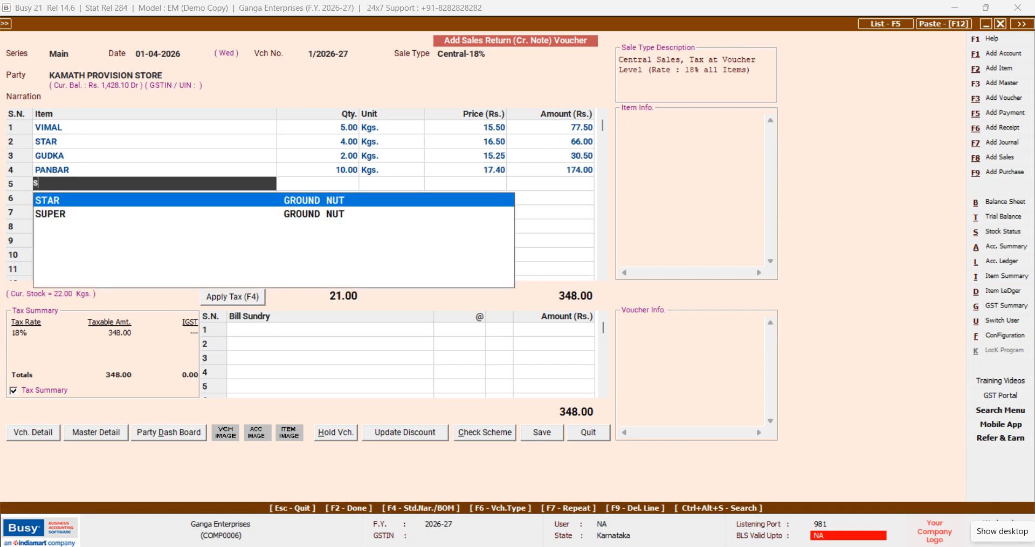
key("Down")
key("Return")
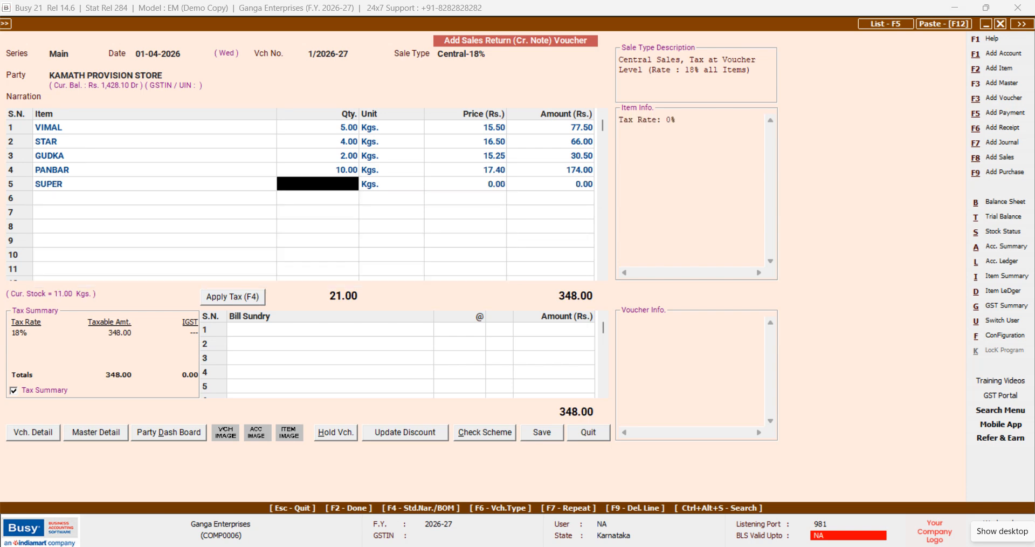
type("5")
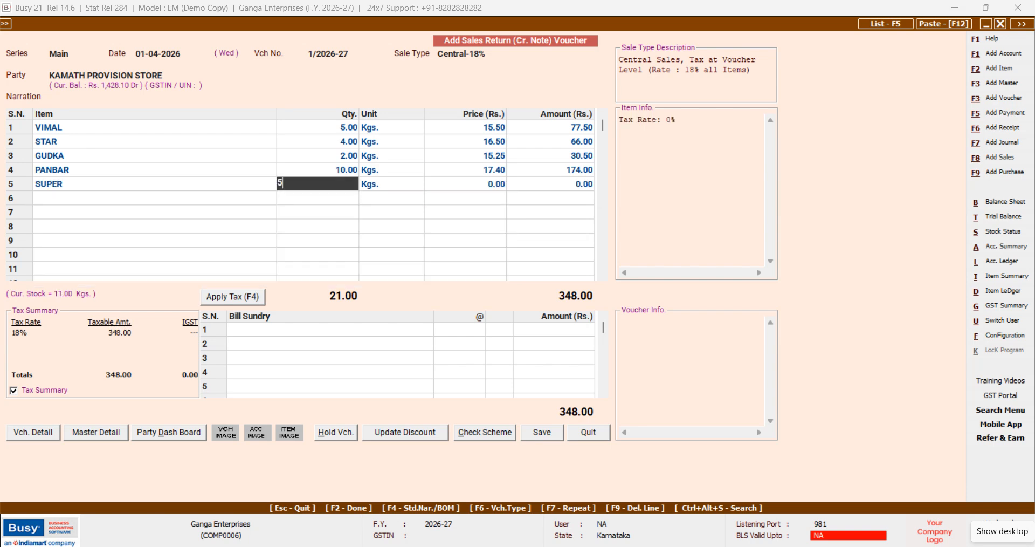
key("BackSpace")
type("6")
key("Return")
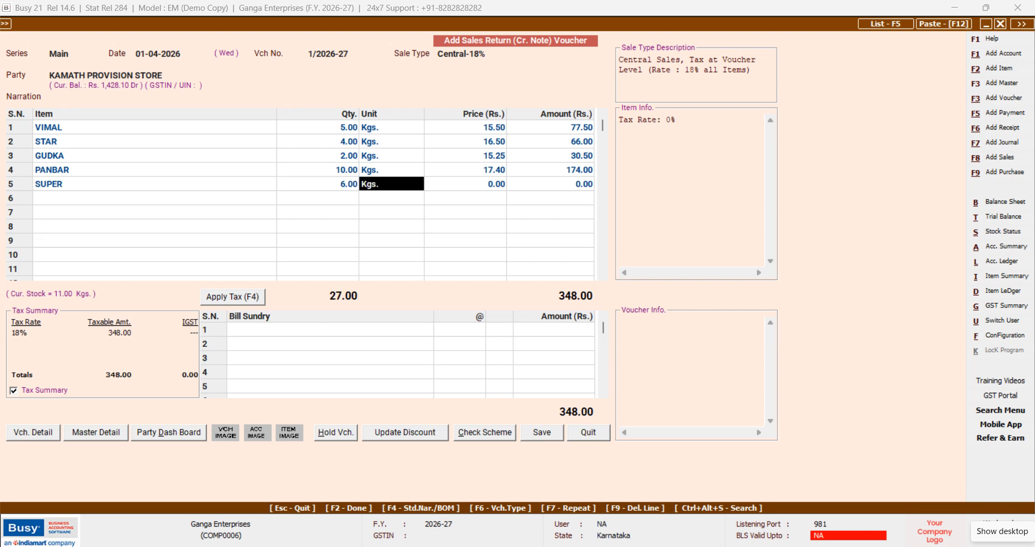
key("Return")
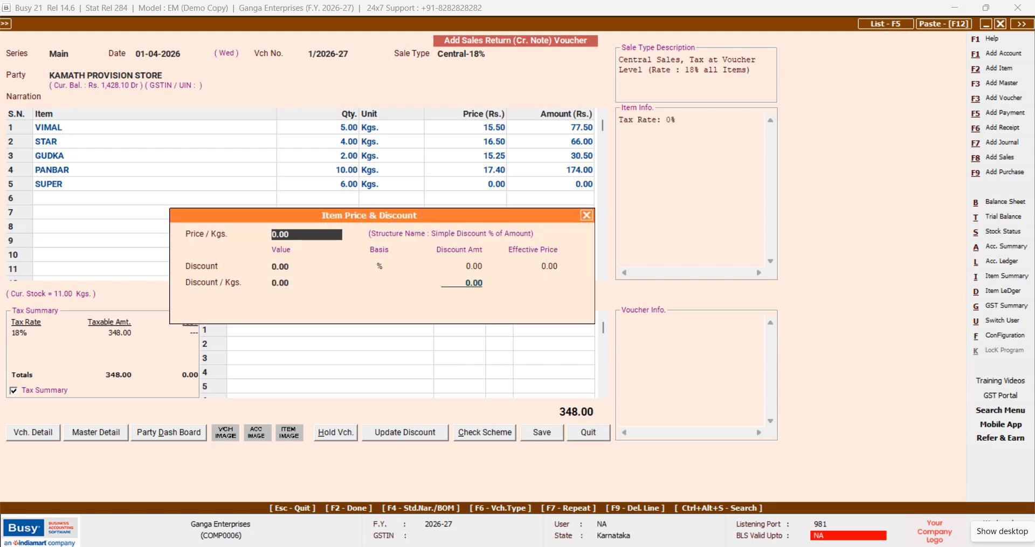
type("5")
type(".5")
key("Return")
key("Return")
key("Return")
key("Return")
key("Return")
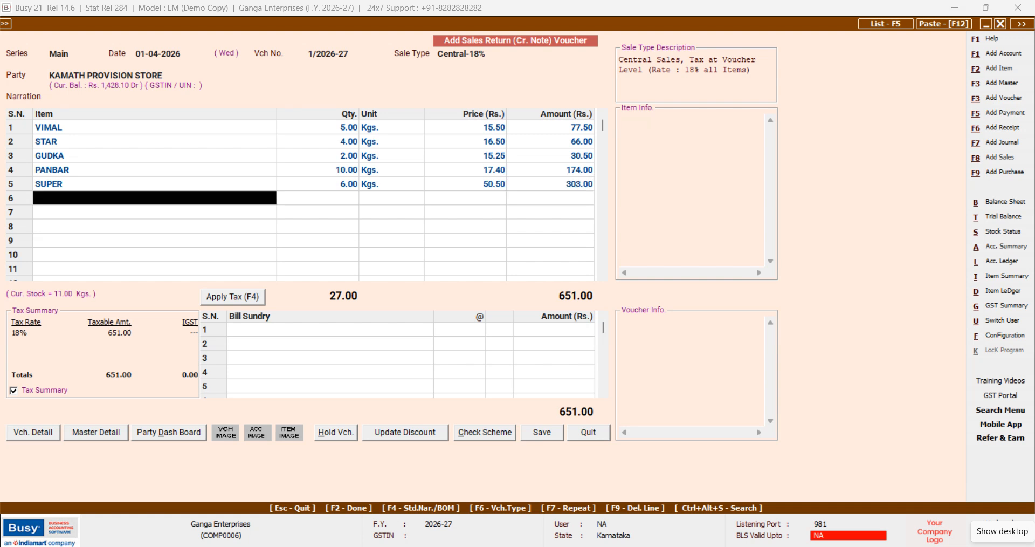
Step: Save the sales return as a same-state central transaction without IGST, leaving the bill-by-bill adjustment blank
key("Return")
key("Return")
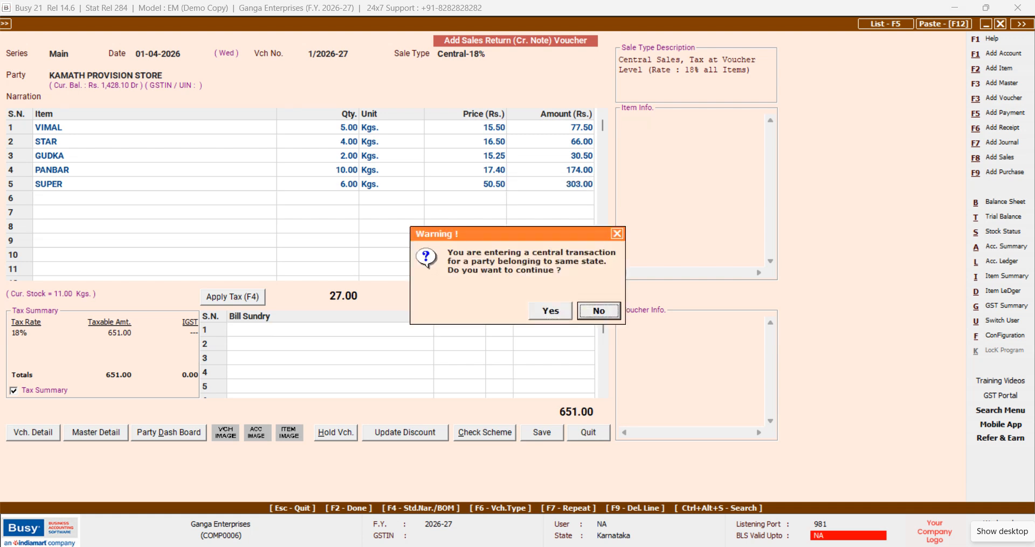
key("y")
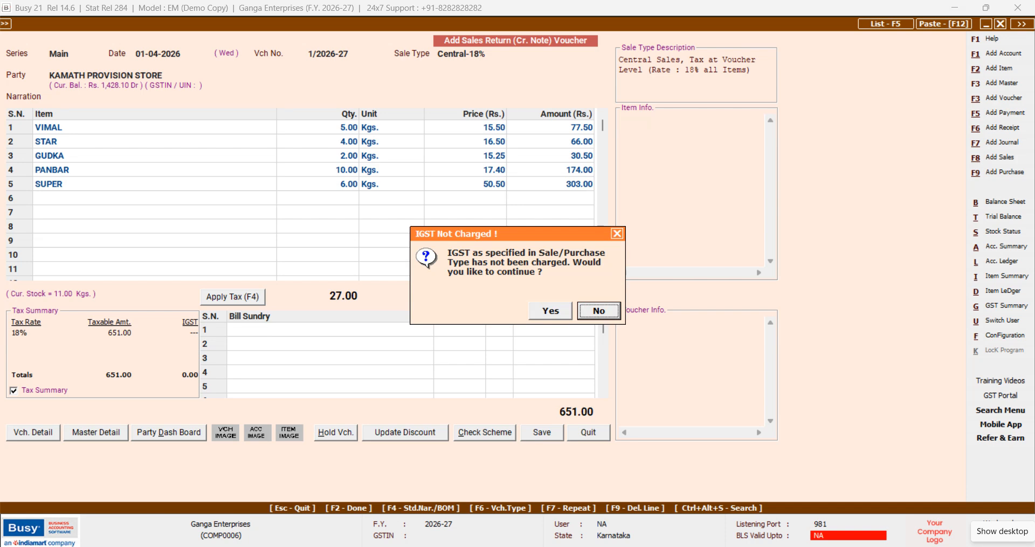
key("y")
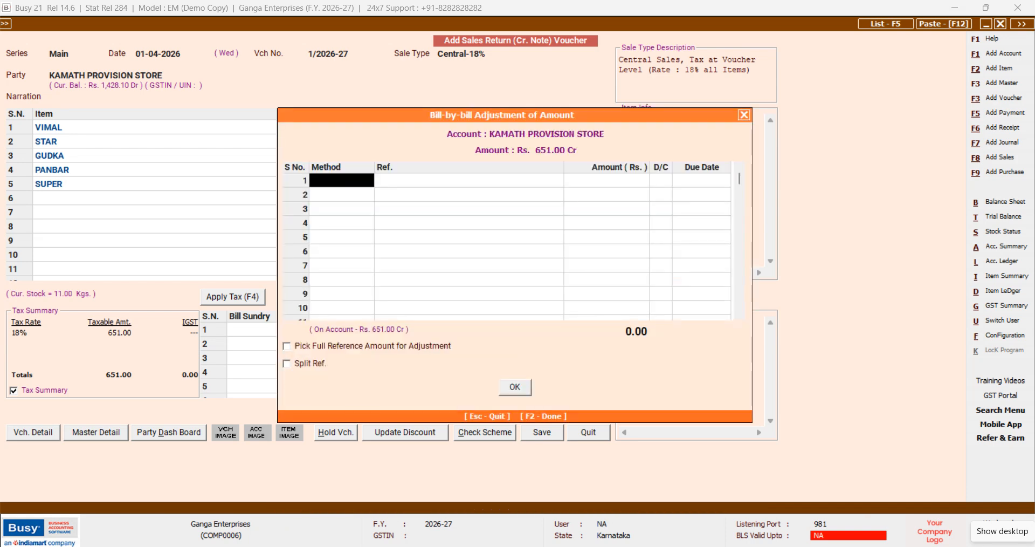
key("F2")
key("F2")
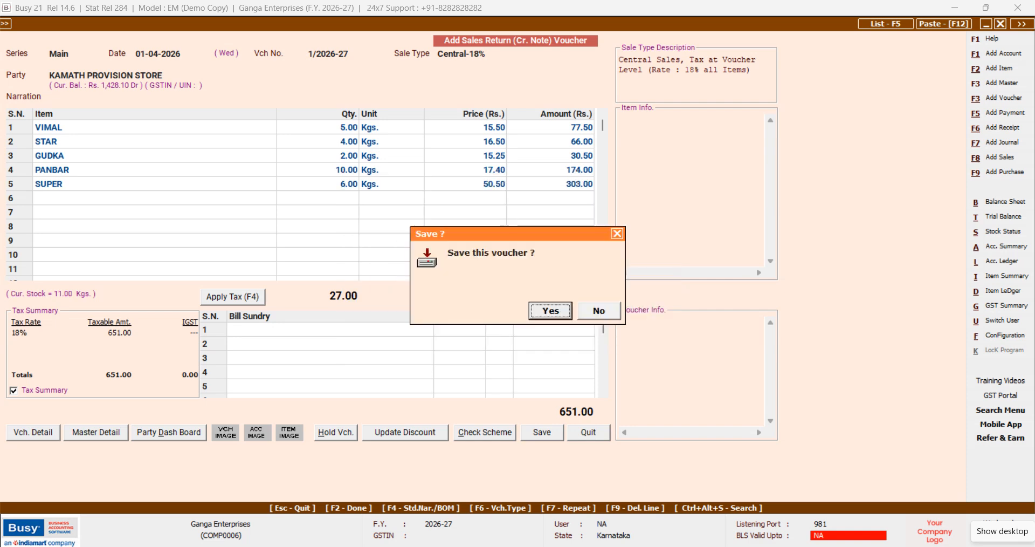
key("y")
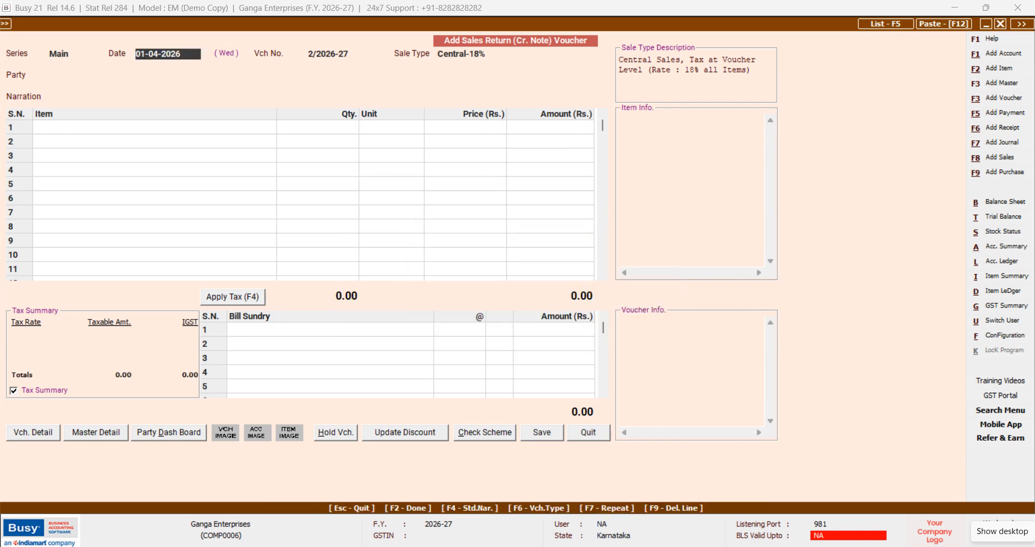
Step: Quit the blank sales return voucher and open the list of Account Books reports
key("Escape")
key("y")
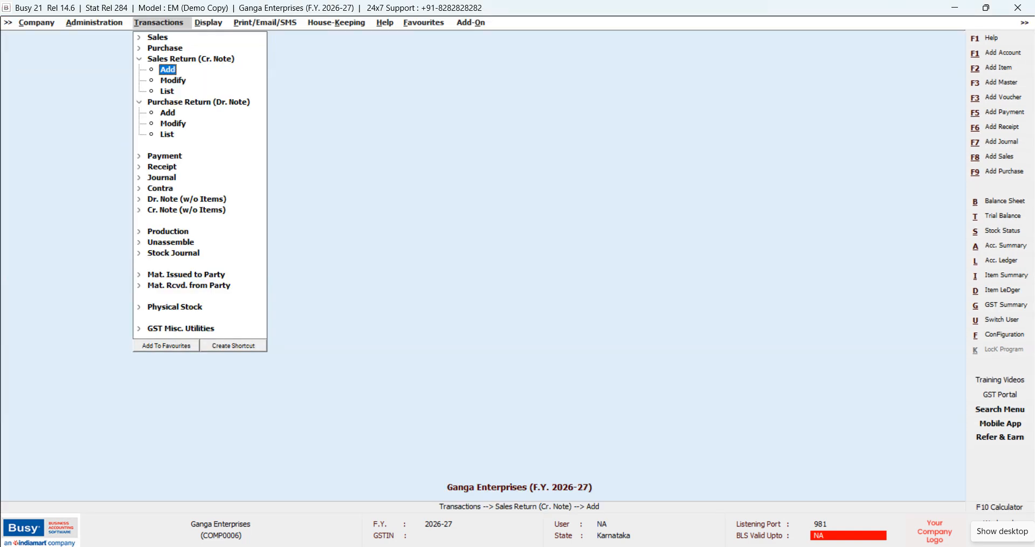
key("Right")
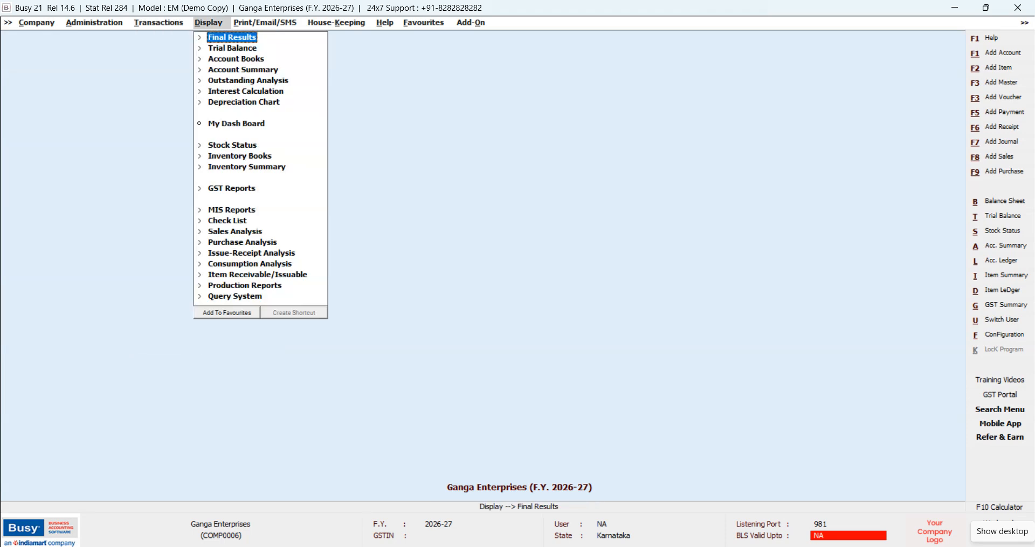
key("Down")
key("Down")
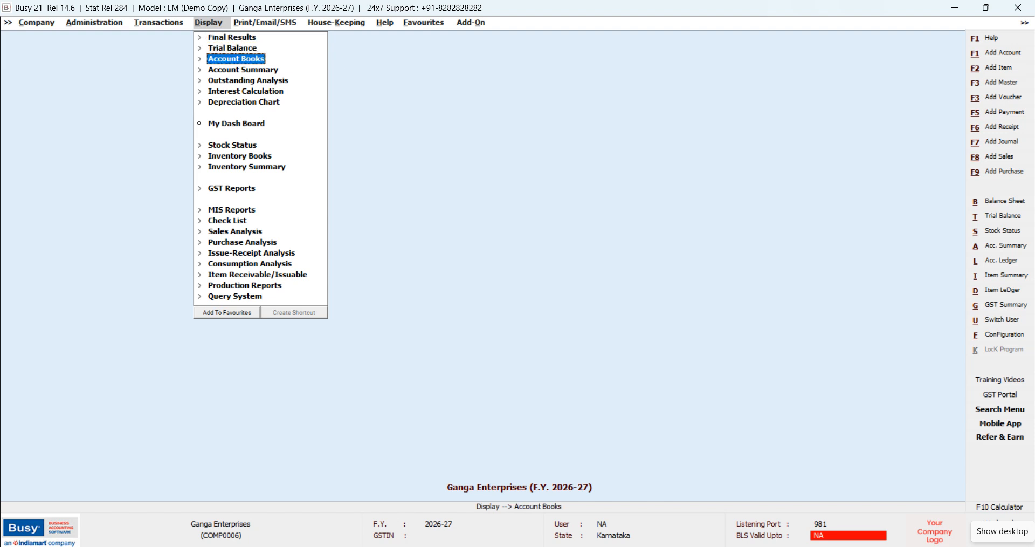
key("Return")
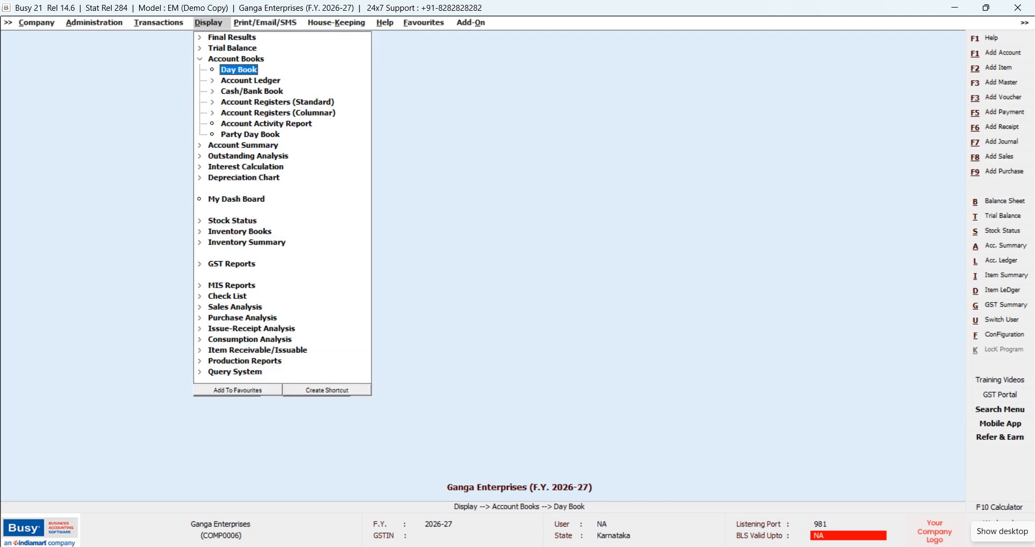
key("Return")
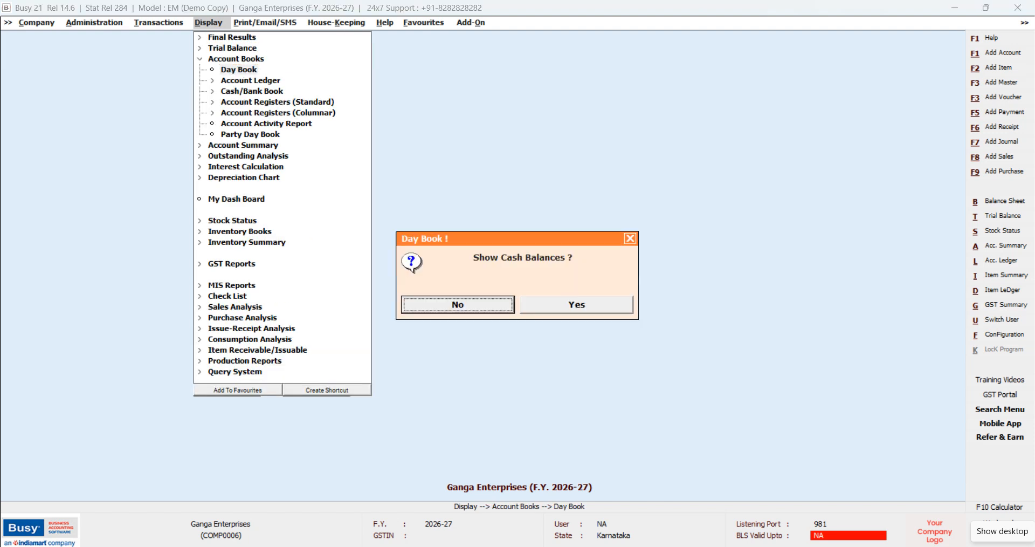
key("Return")
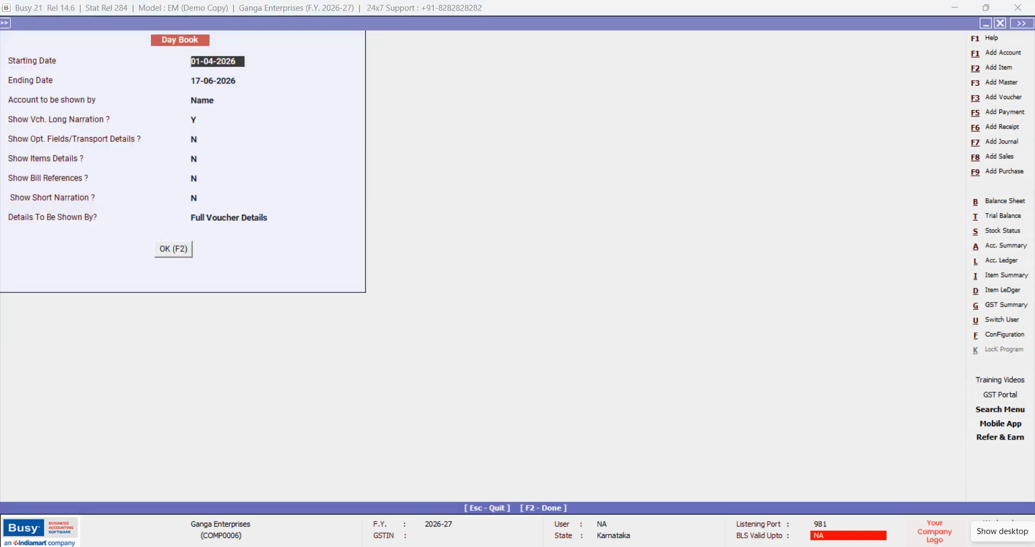
key("Escape")
Step: Generate the Day Book with cash balances from 01-04-2026 to 17-06-2026, showing accounts by name and keeping the other options at N
key("Return")
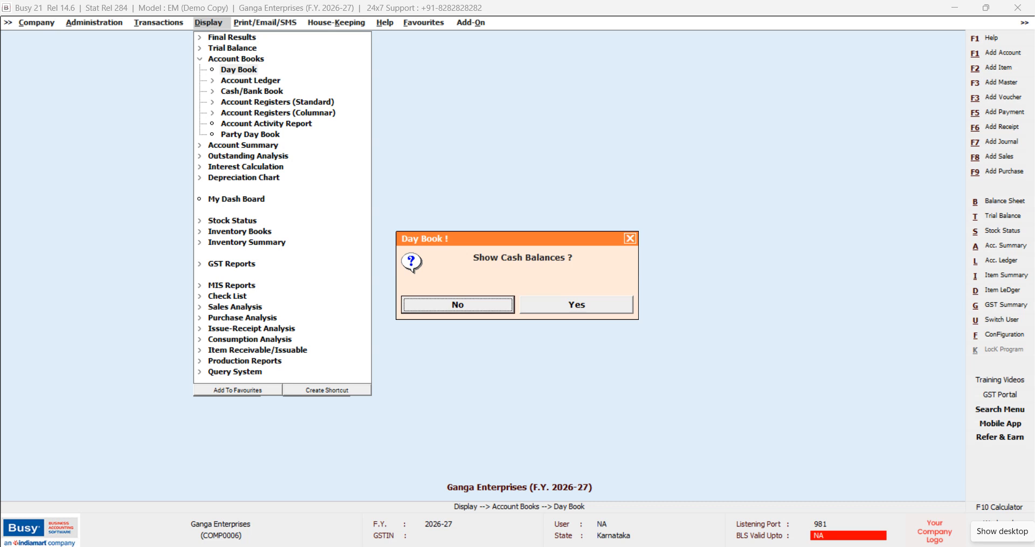
key("Right")
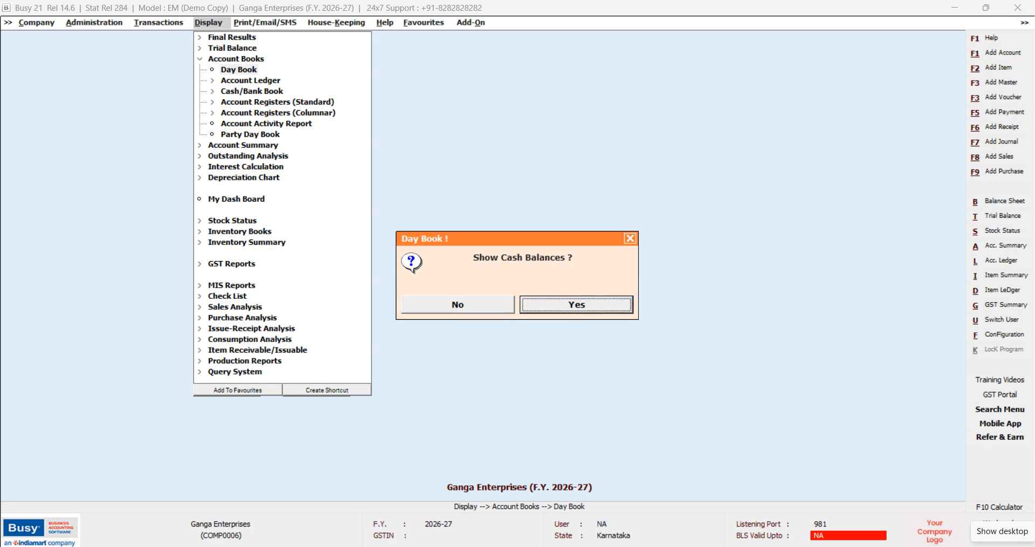
key("Return")
key("Return")
key("Return")
key("Return")
key("Return")
key("Return")
key("Return")
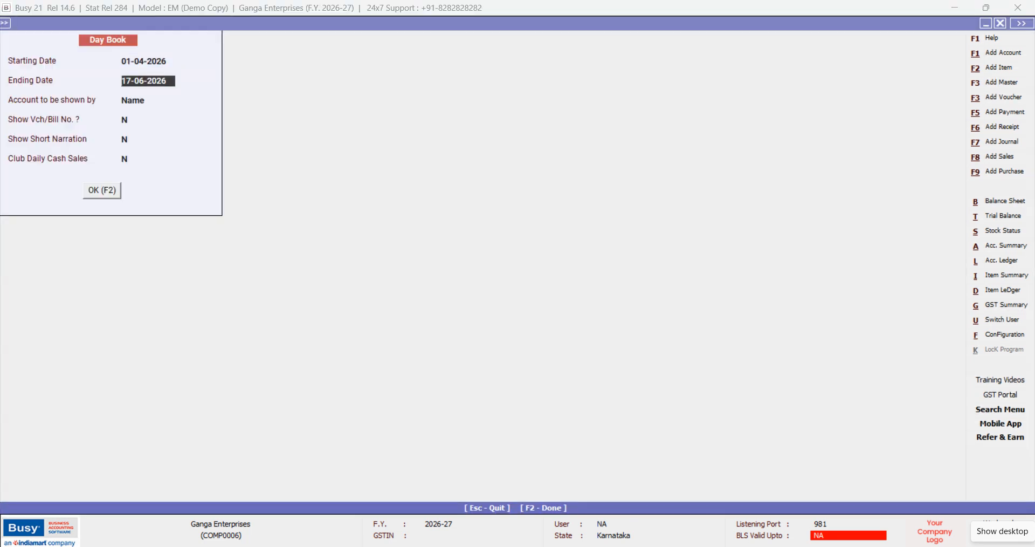
key("Return")
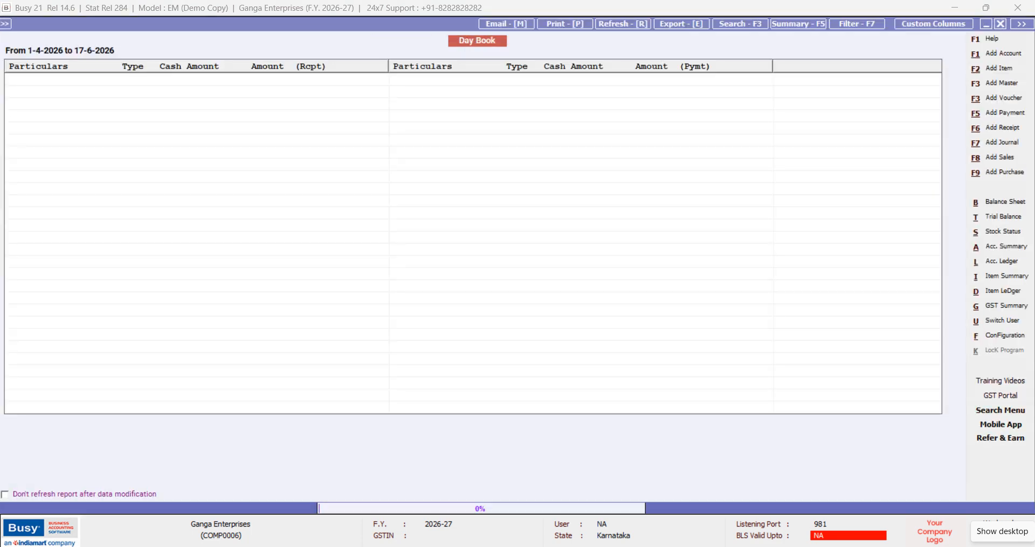